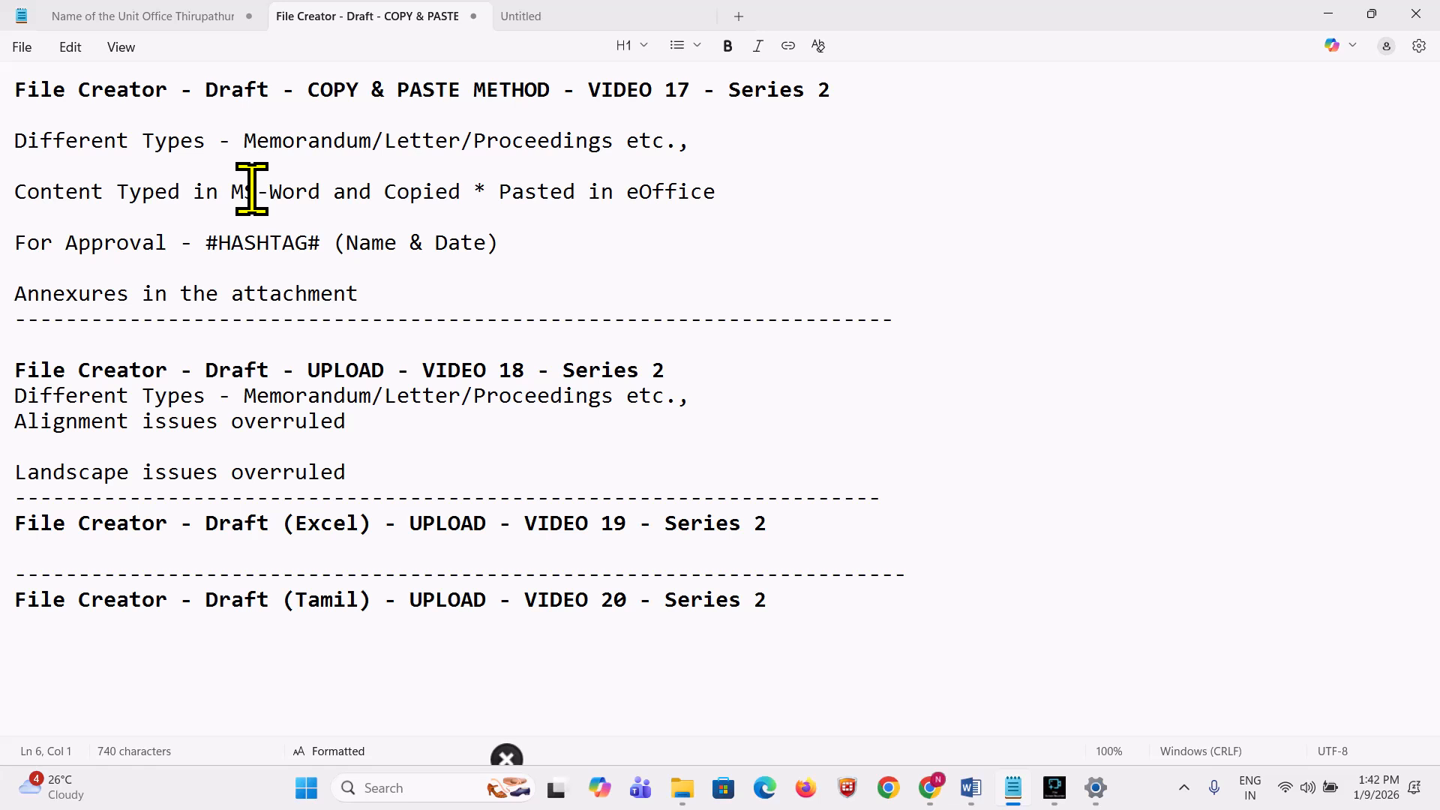
Step: Highlight 'File Creator' in the Notepad title, then glance at the eOffice browser window
left_click_drag(166, 90, 34, 41)
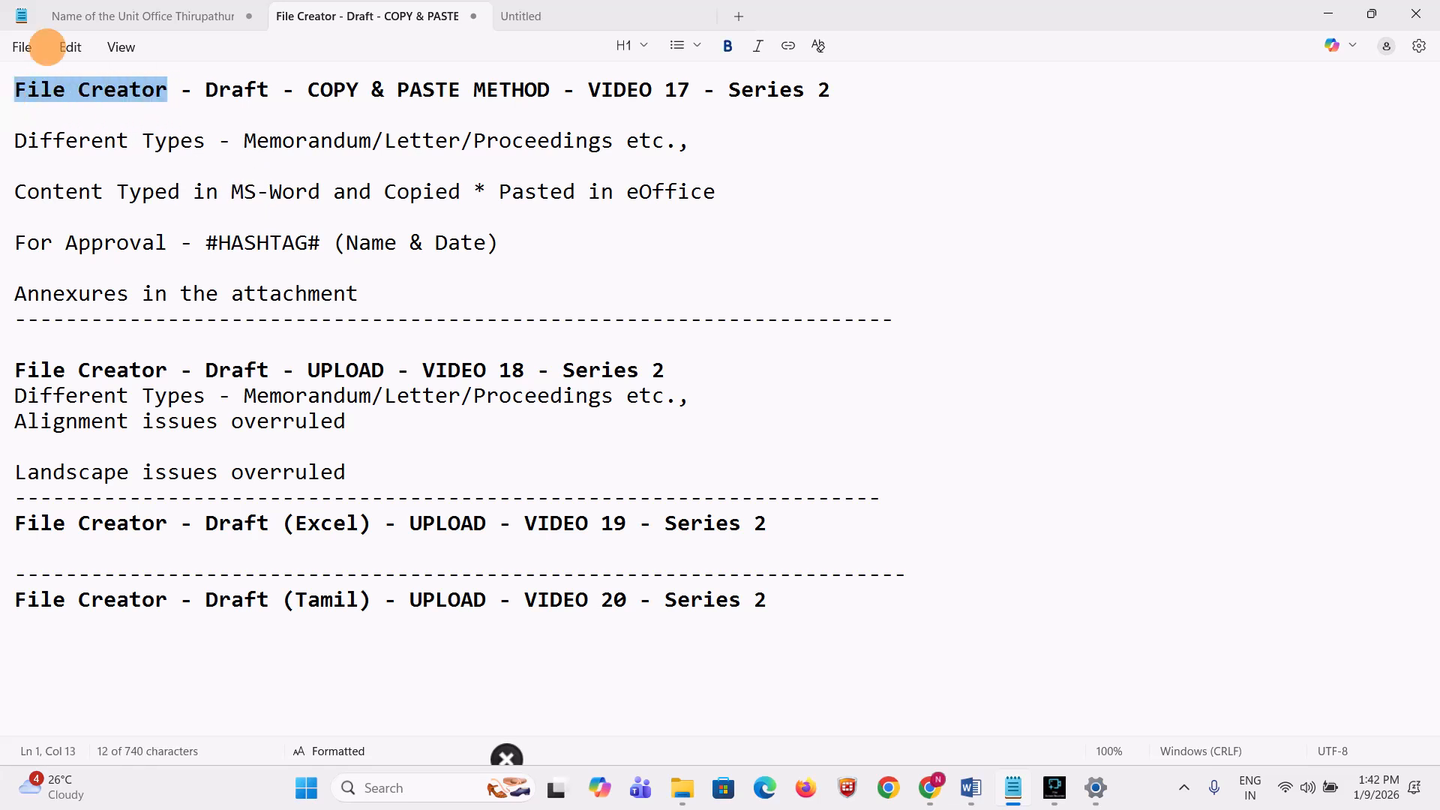
mouse_move(930, 788)
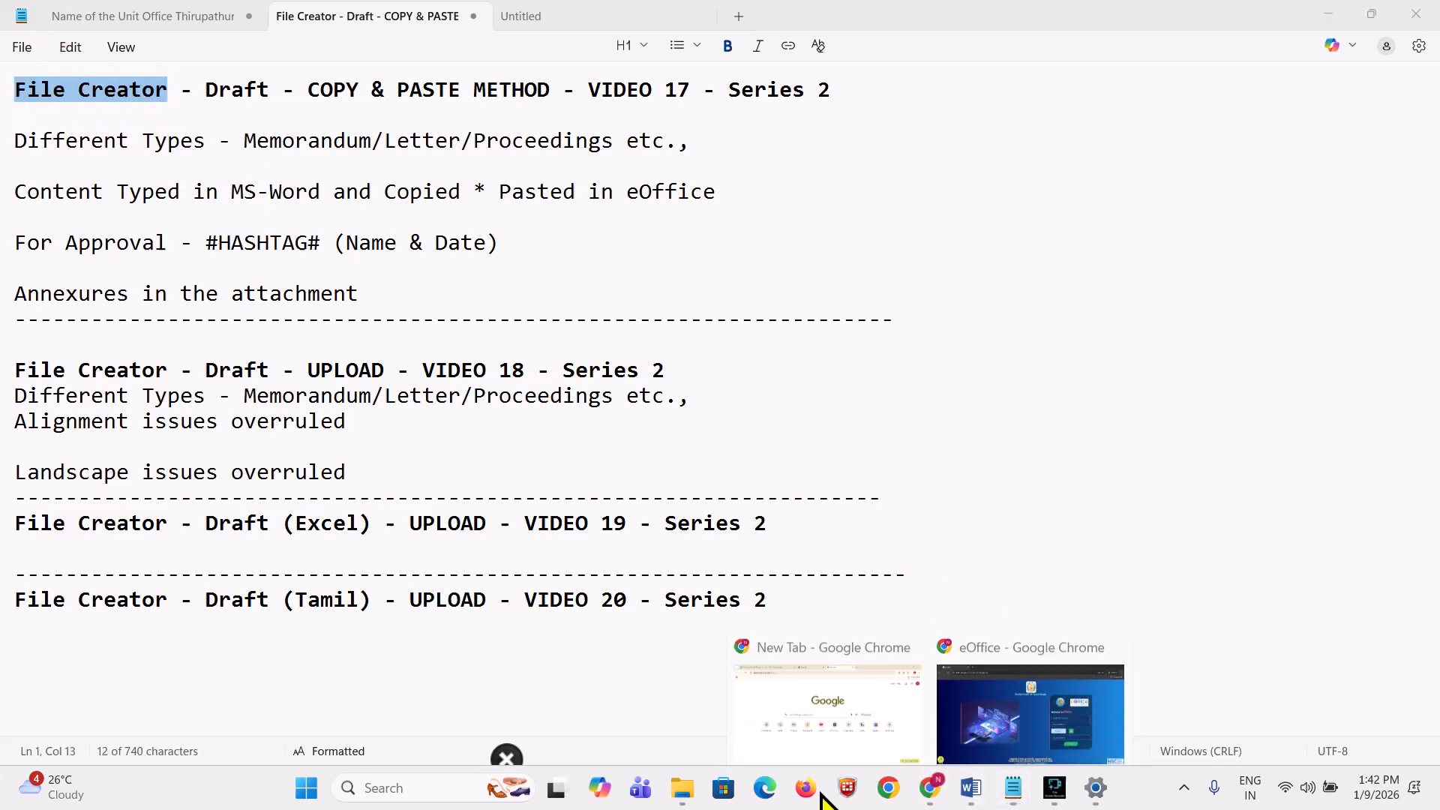
left_click(1006, 716)
left_click(1333, 18)
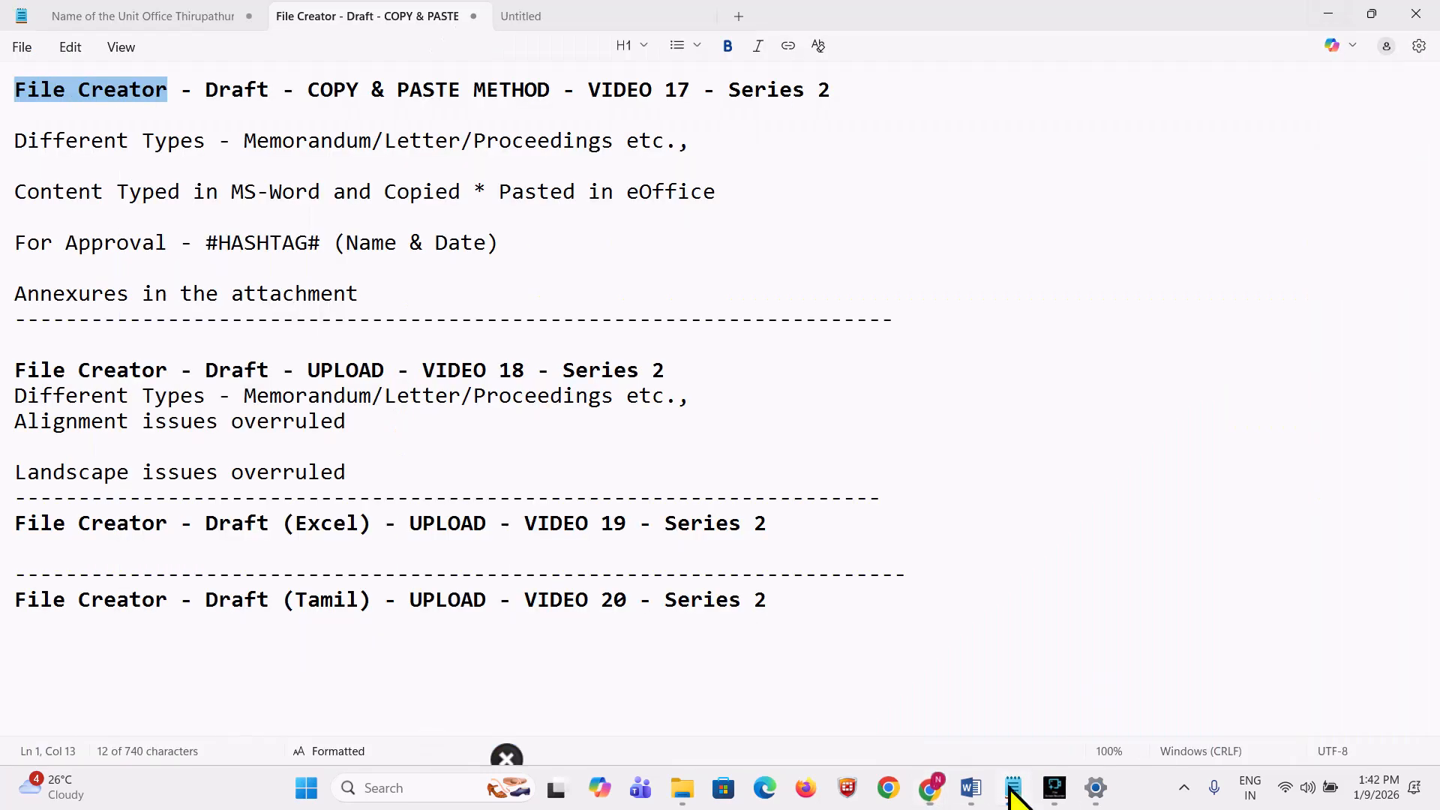
Step: Close the separate eOffice browser window and restore the remaining Chrome window showing WhatsApp Web
mouse_move(970, 797)
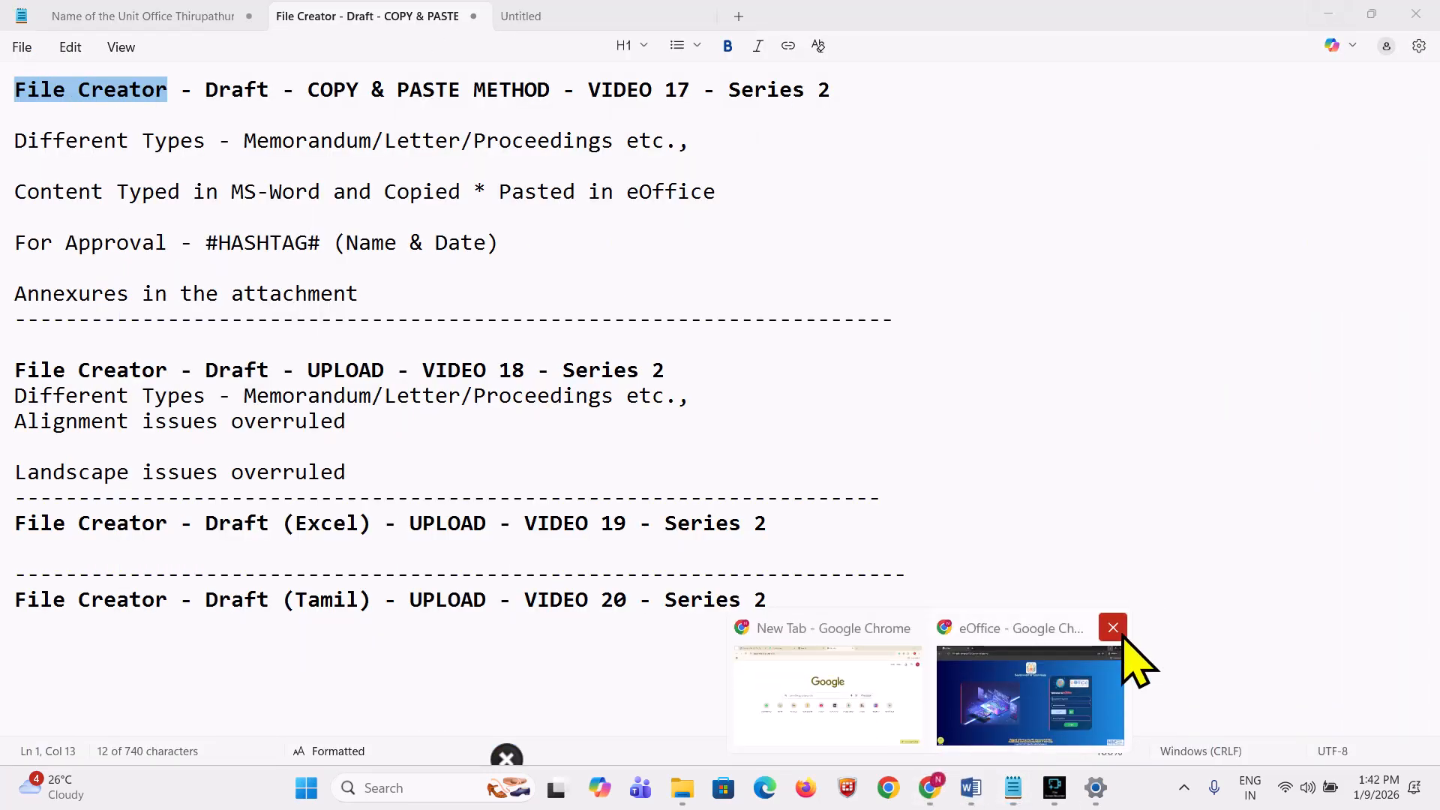
left_click(1118, 629)
left_click(934, 786)
Step: Move from the WhatsApp chat to the eOffice file view, then bring the Notepad notes forward
left_click(367, 19)
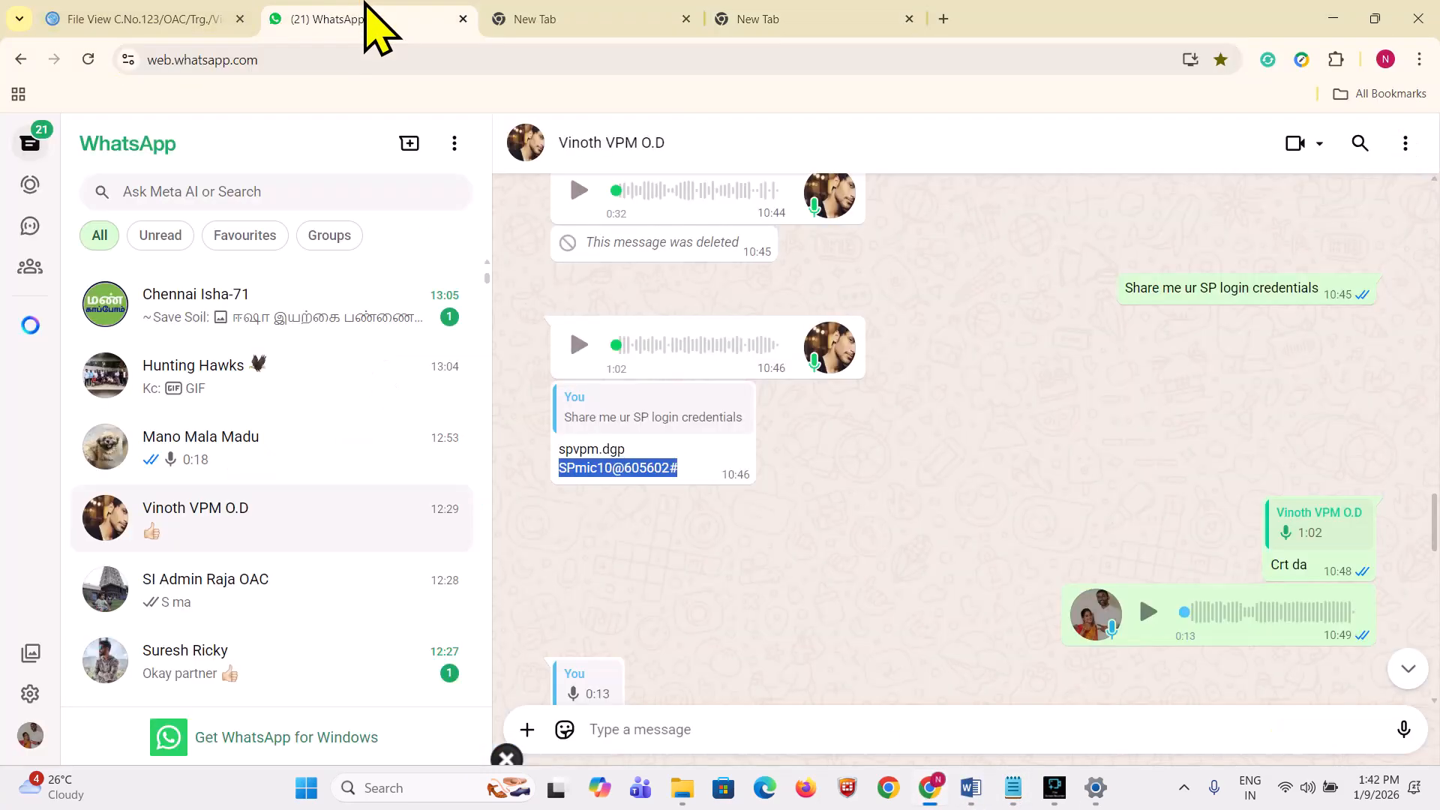
left_click(203, 22)
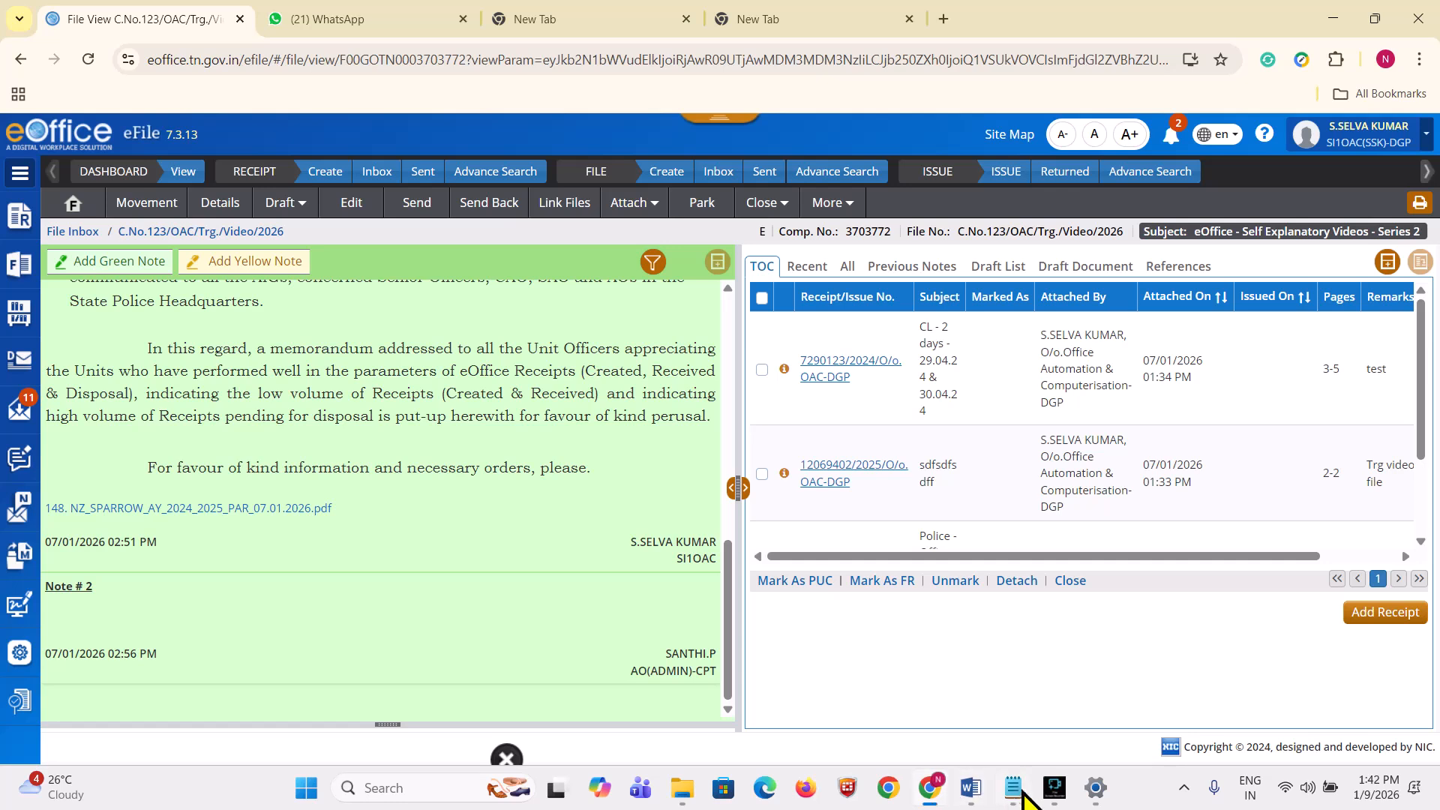
left_click(1023, 793)
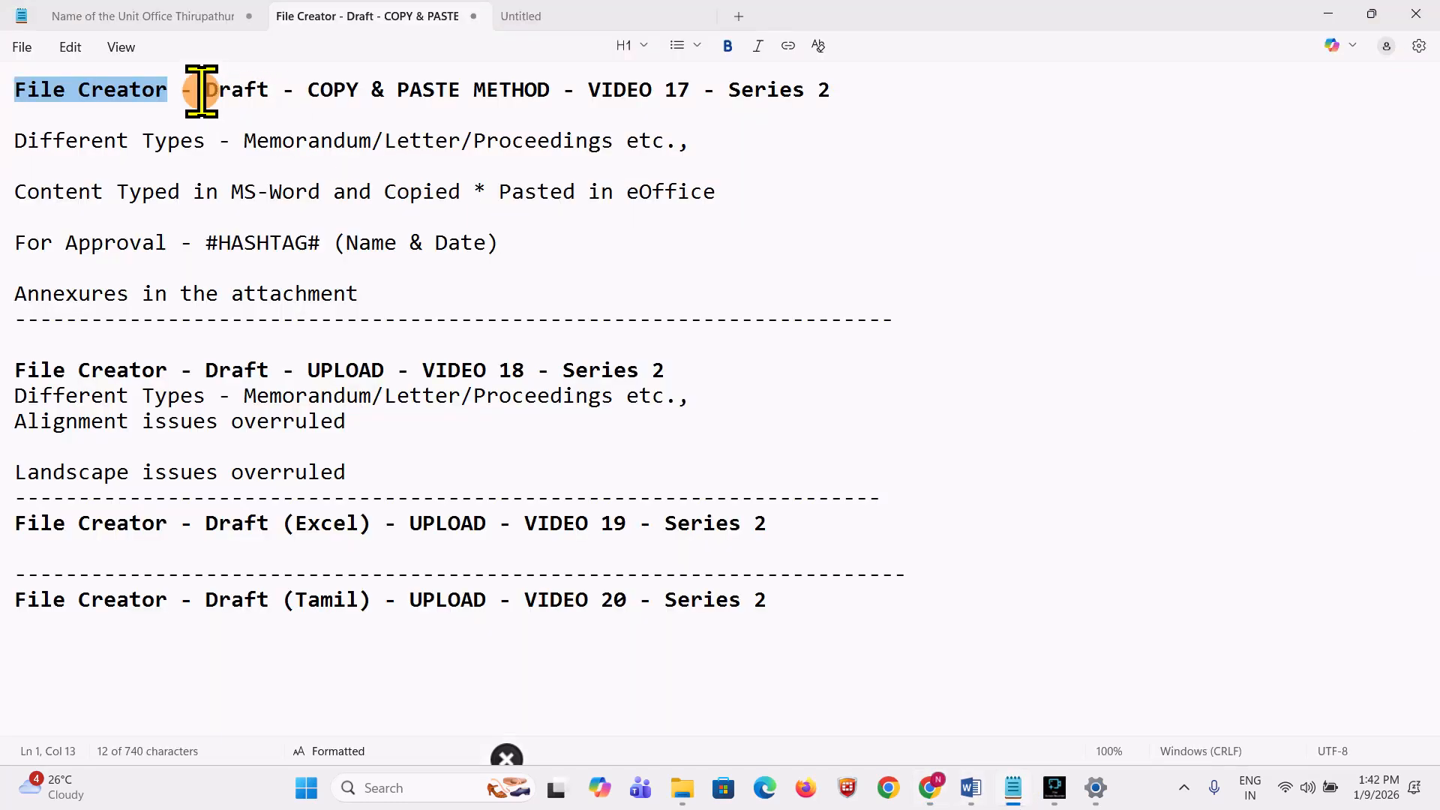
left_click_drag(206, 90, 266, 90)
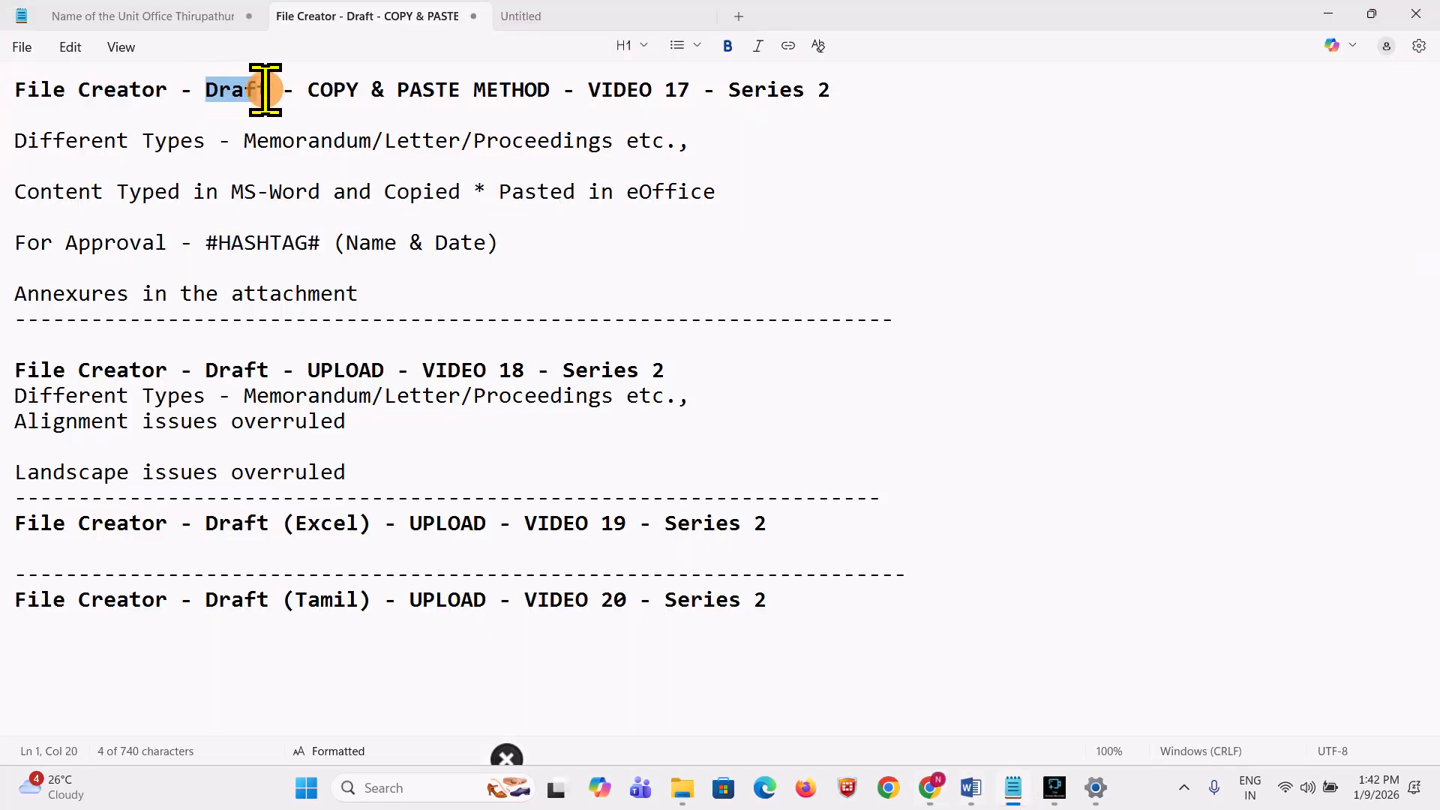
left_click(312, 133)
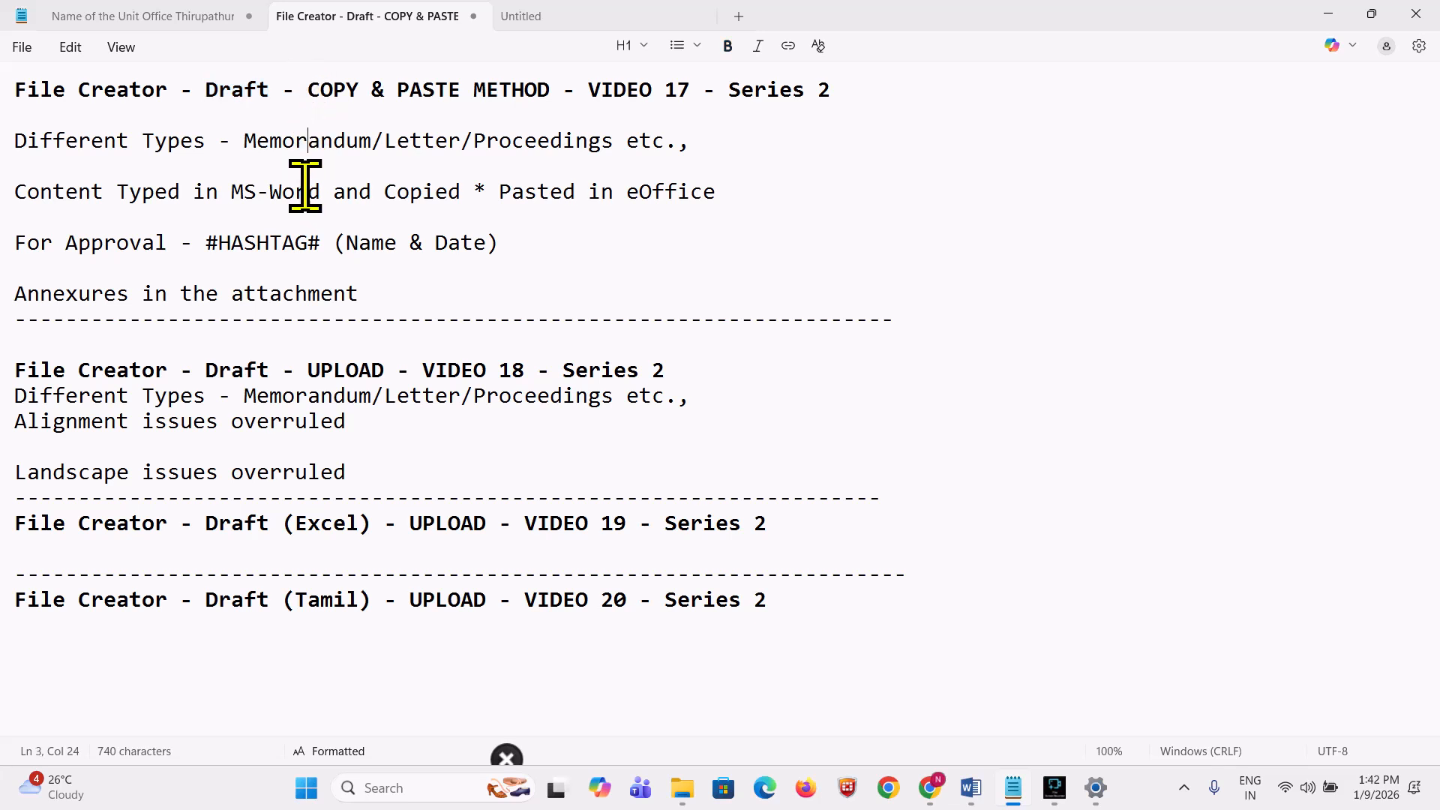
left_click_drag(311, 89, 544, 85)
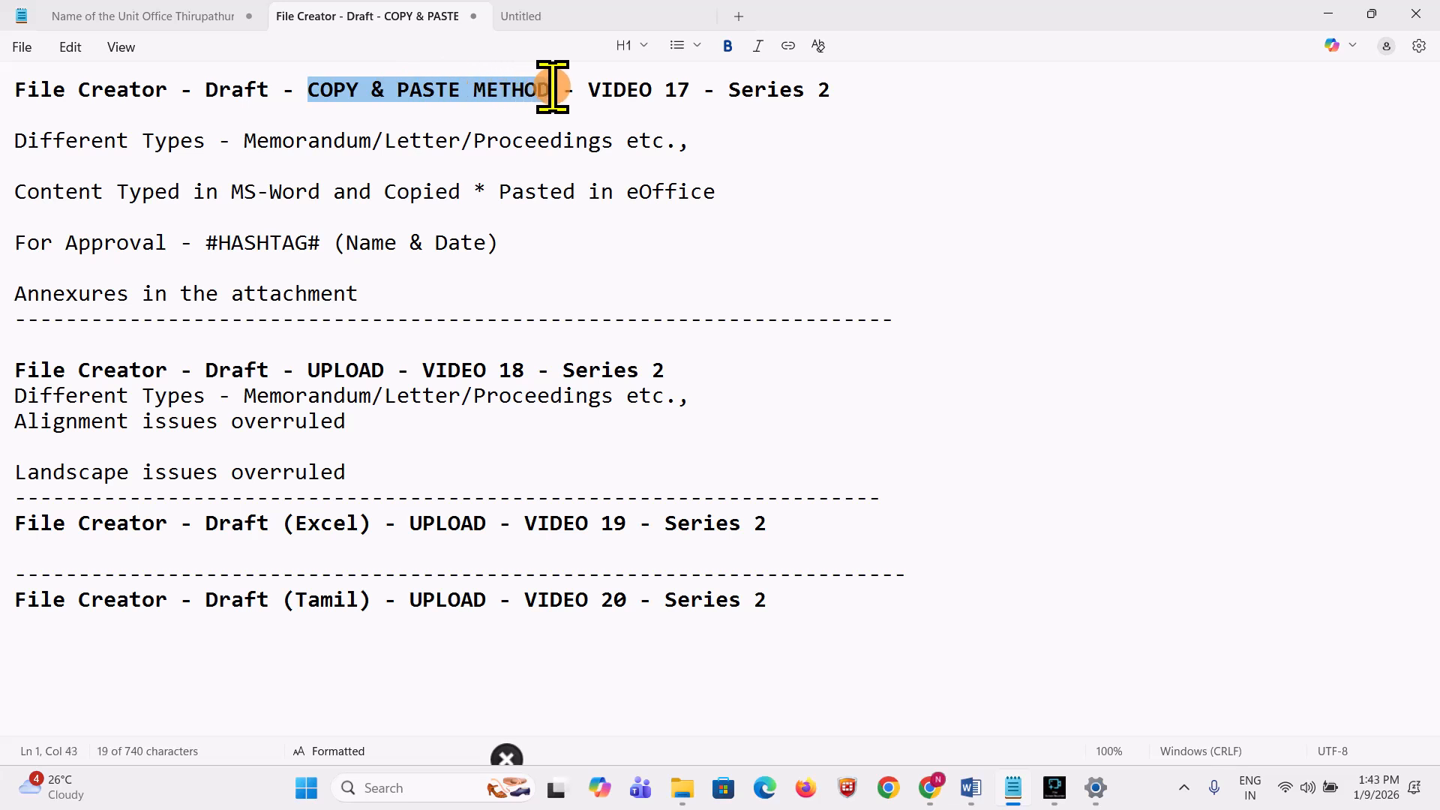
left_click_drag(553, 87, 553, 87)
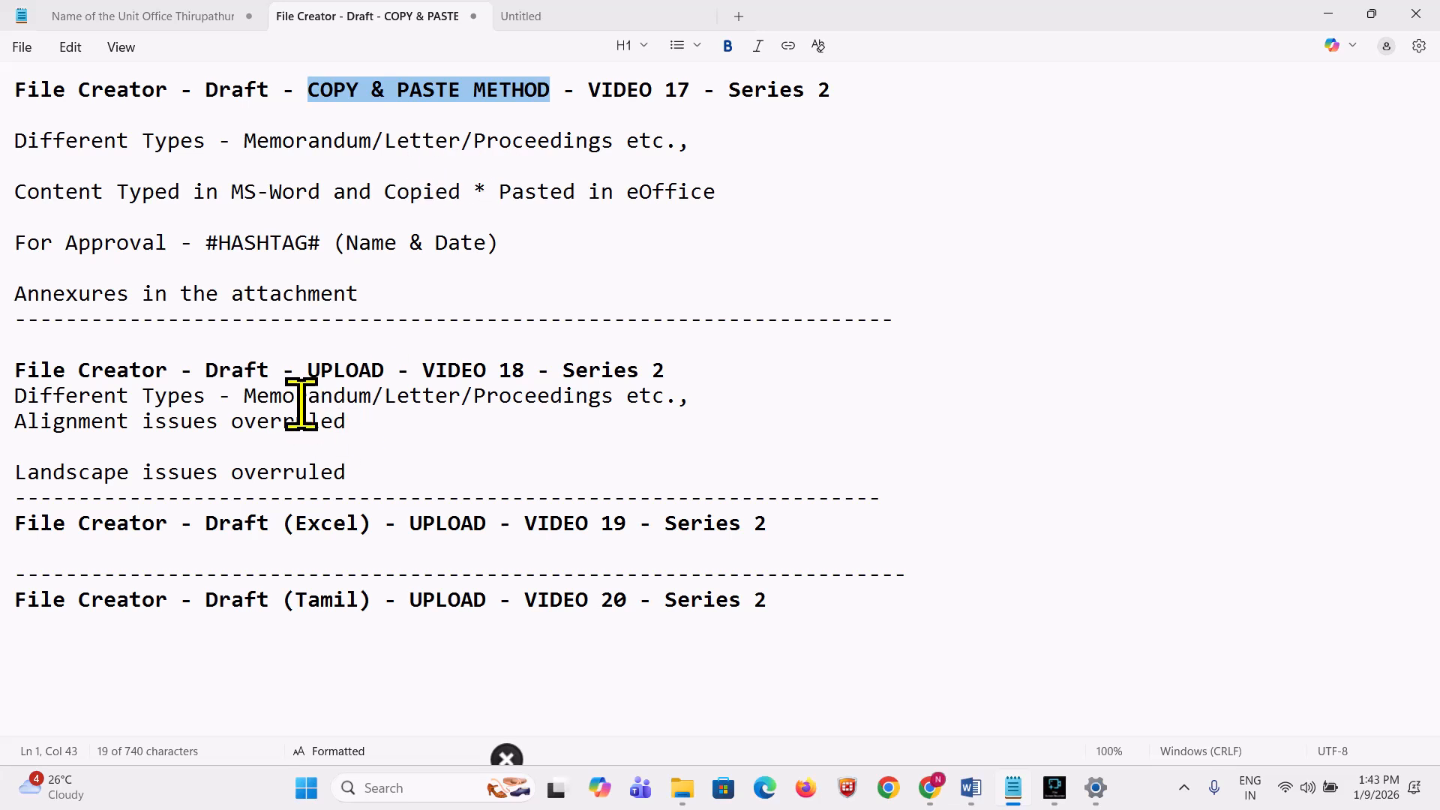
left_click_drag(308, 371, 384, 370)
left_click_drag(537, 370, 502, 386)
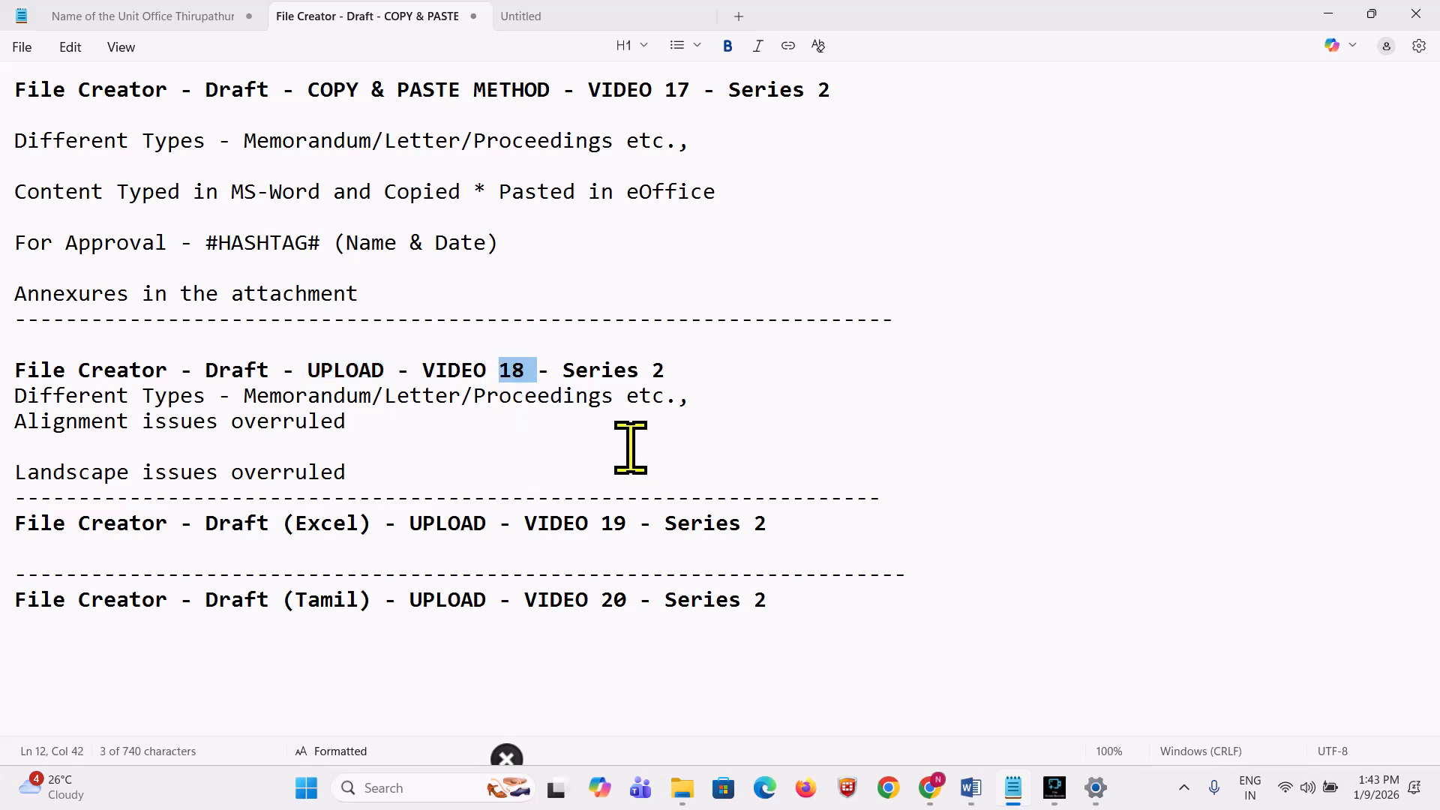
left_click_drag(265, 373, 219, 373)
left_click_drag(294, 527, 360, 525)
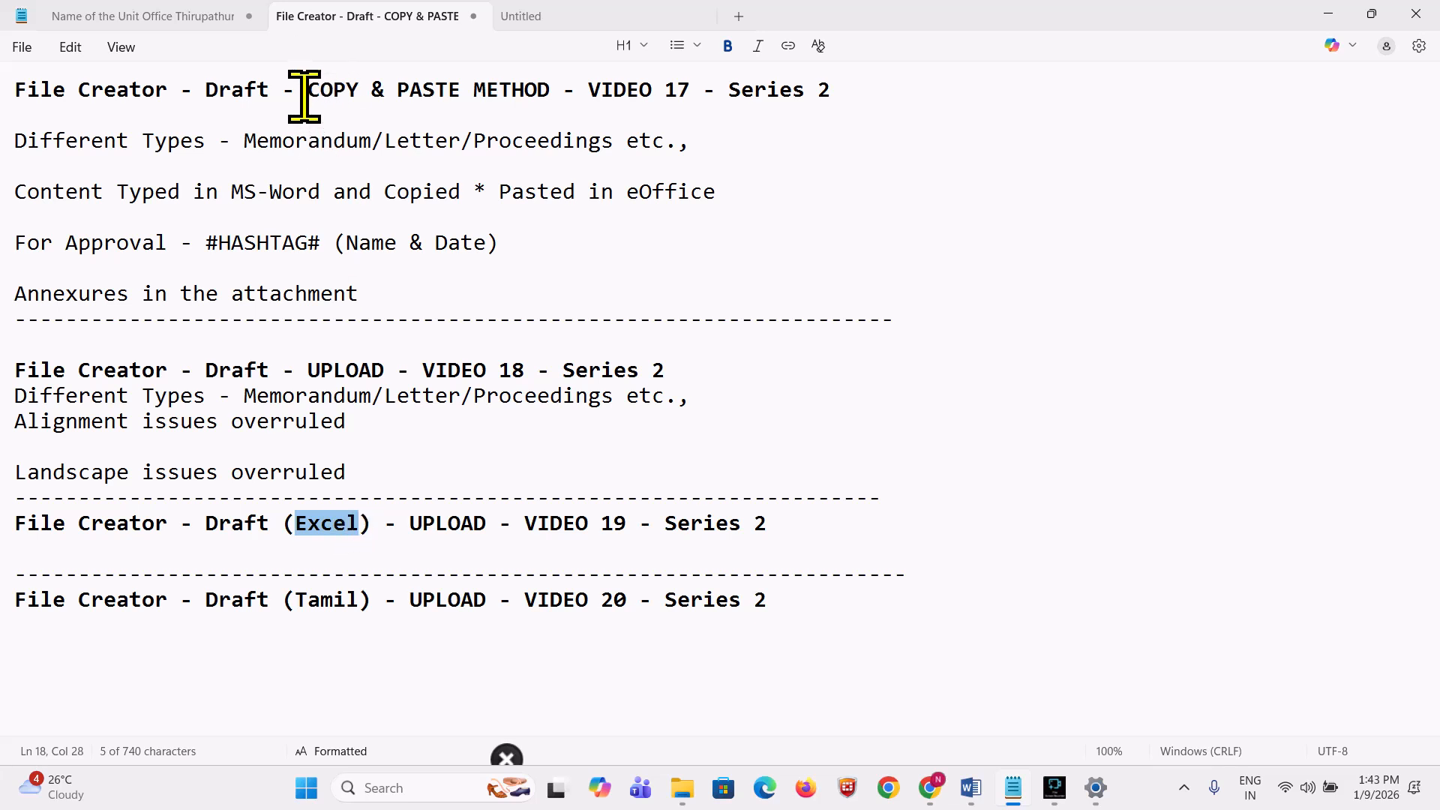
left_click_drag(304, 96, 548, 96)
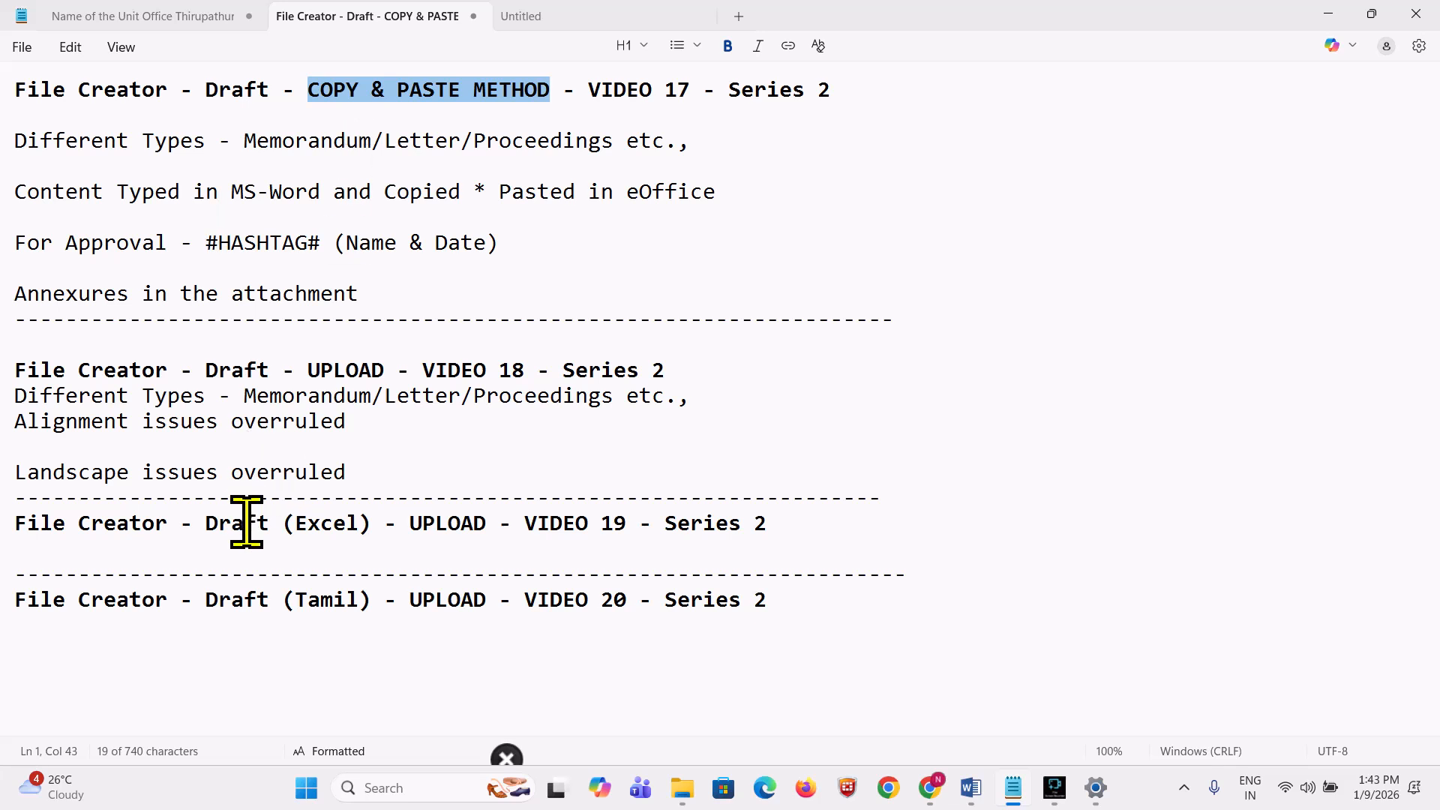
left_click_drag(383, 525, 285, 527)
left_click(465, 524)
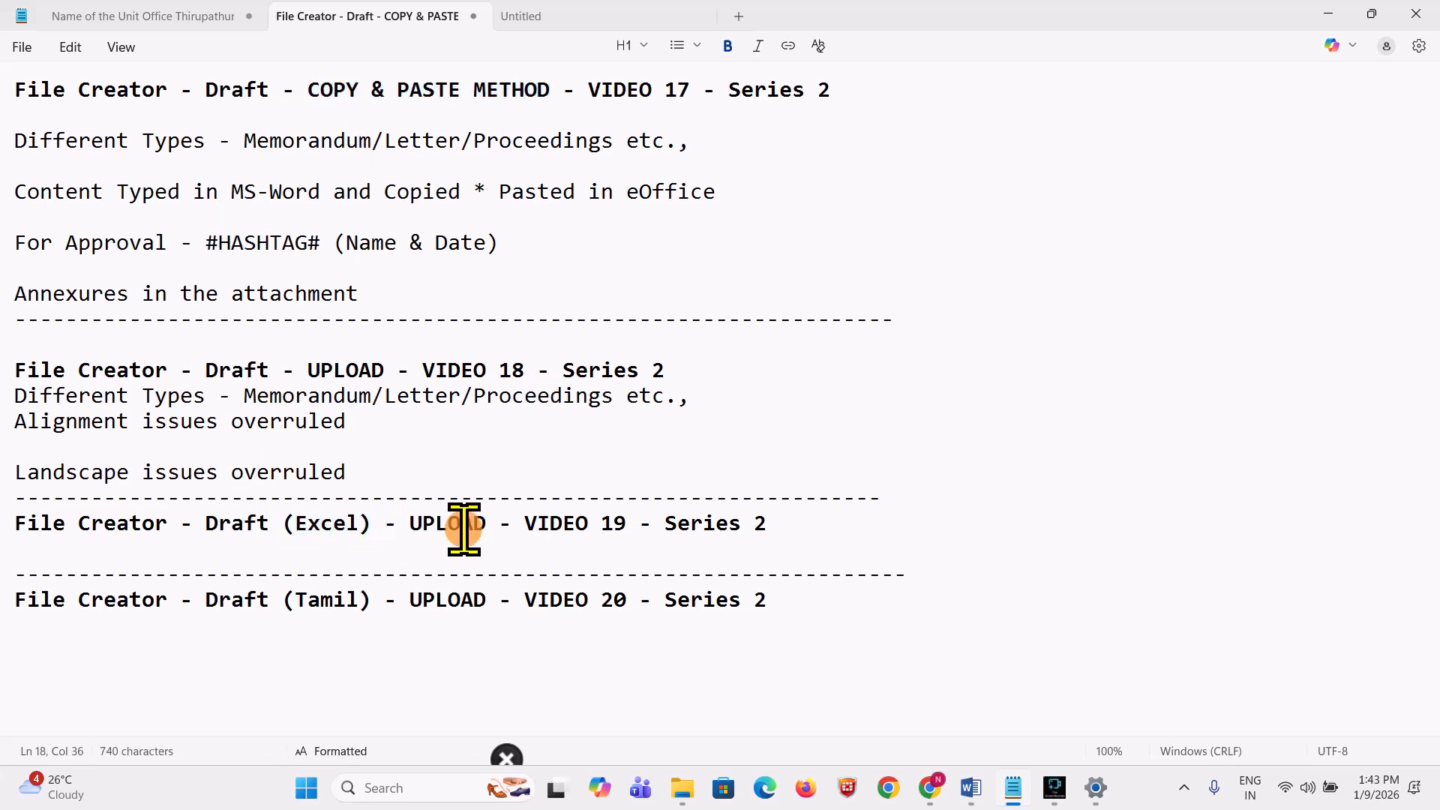
left_click_drag(628, 525, 524, 525)
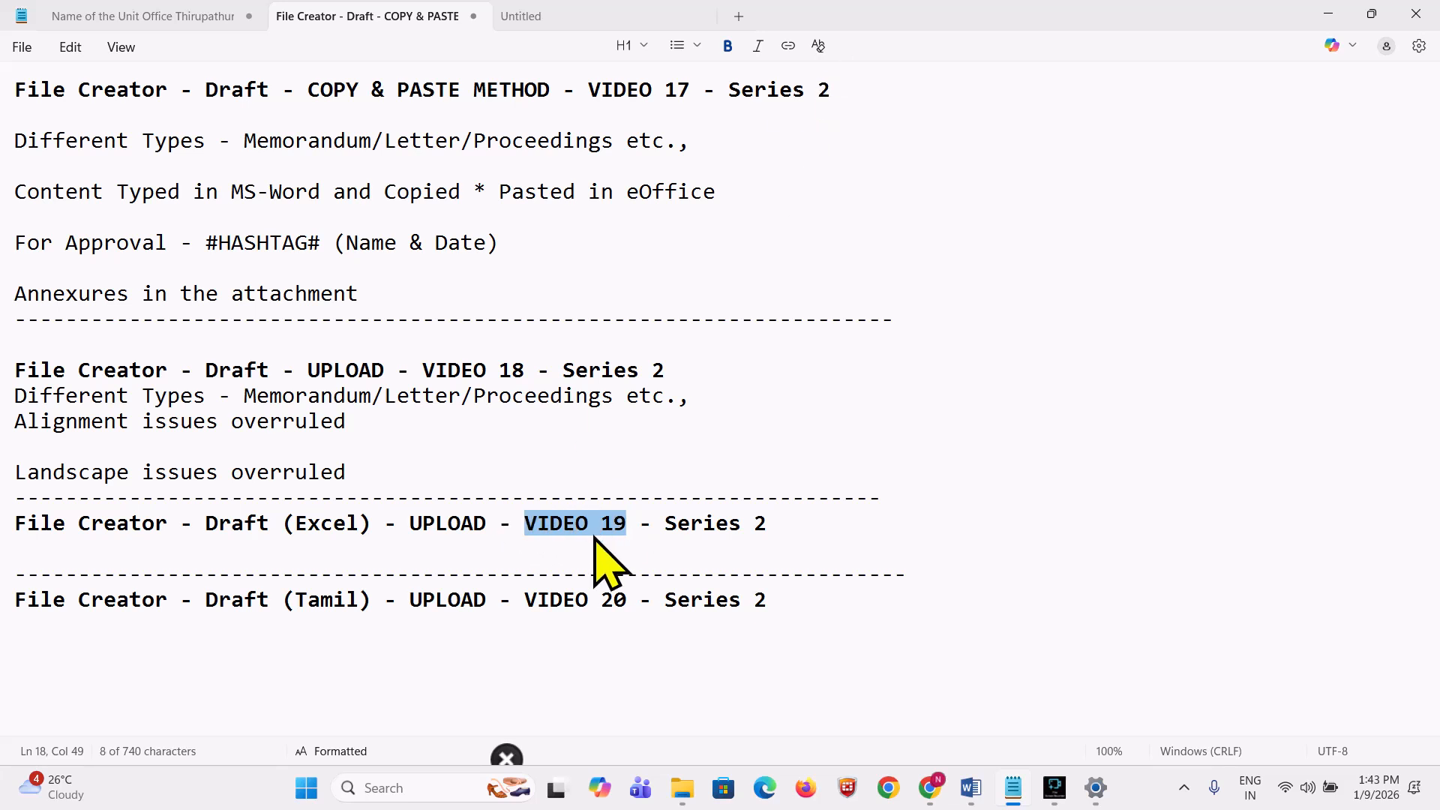
left_click_drag(640, 600, 512, 603)
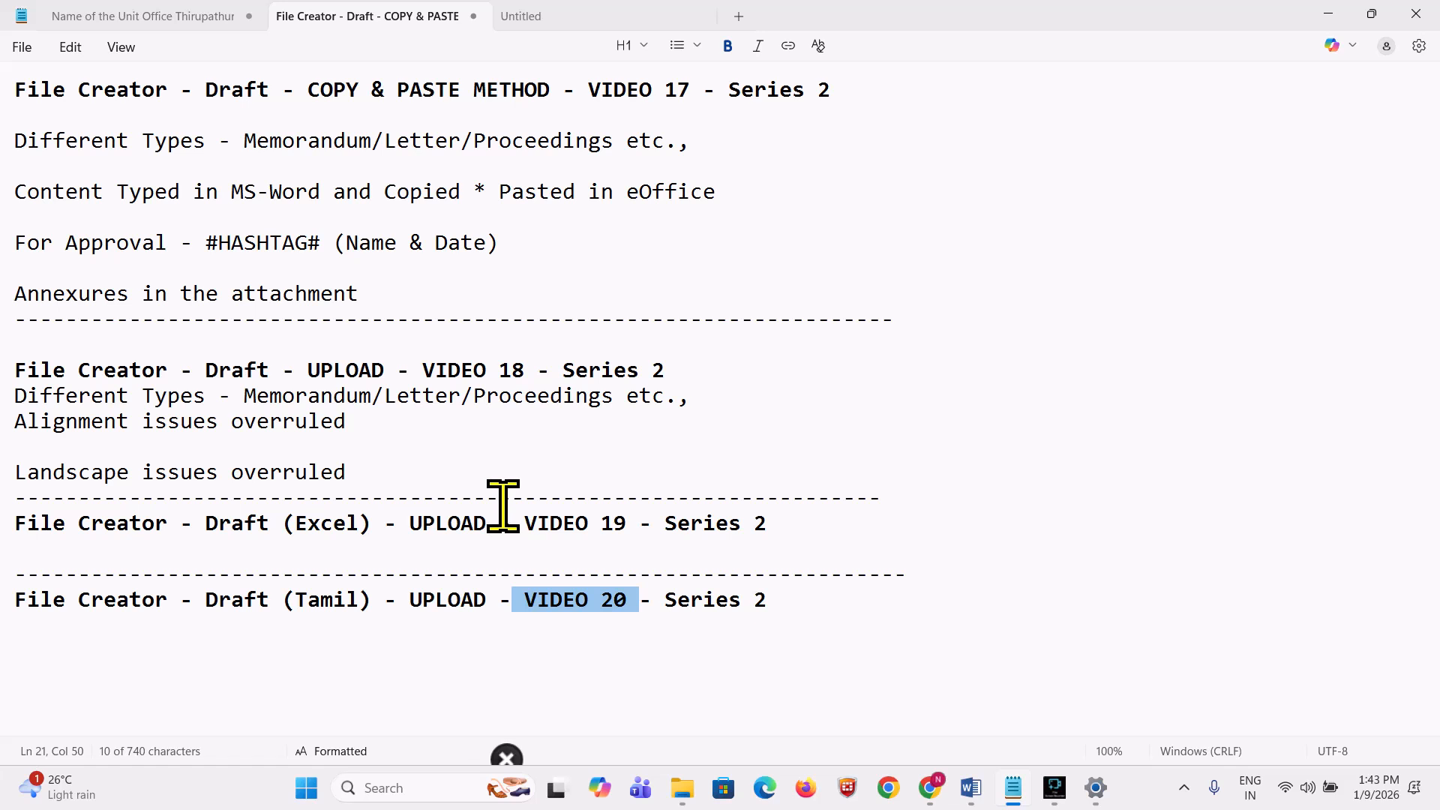
Step: Highlight VIDEO 20, VIDEO 17, the Memorandum/Letter/Proceedings types and File Creator, then return to eOffice
left_click(556, 598)
left_click_drag(526, 599, 627, 599)
left_click_drag(685, 89, 580, 88)
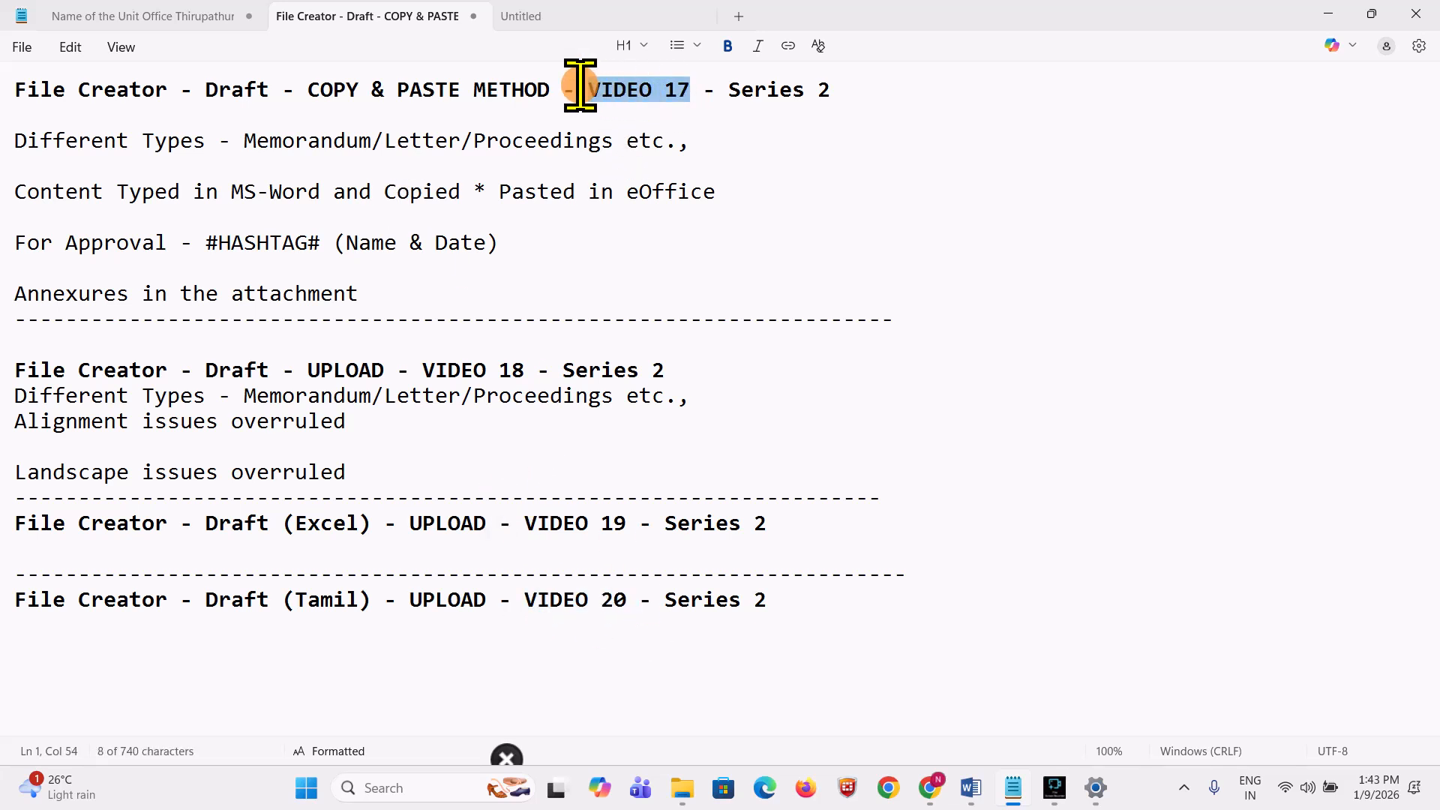
left_click_drag(206, 142, 3, 143)
left_click_drag(244, 142, 489, 143)
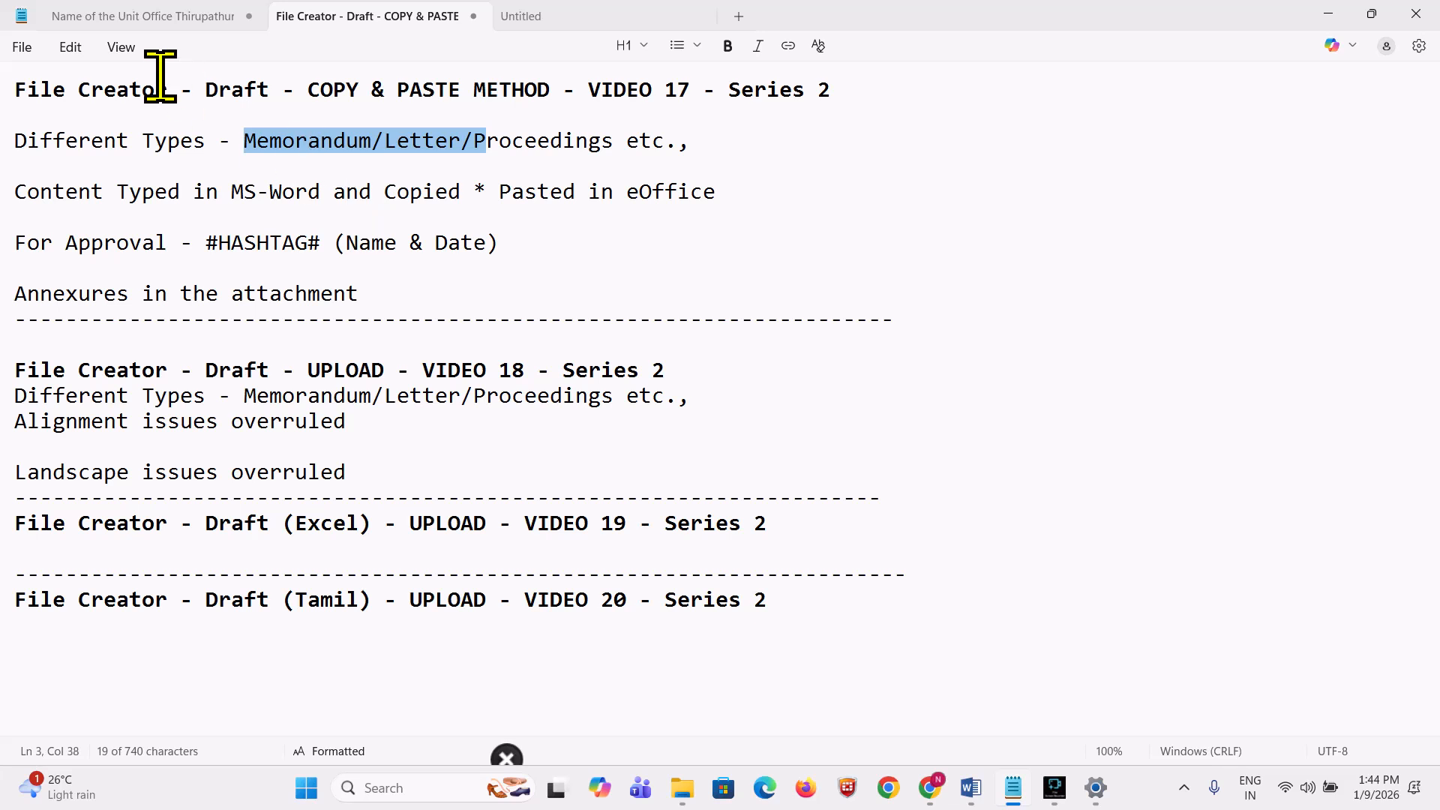
left_click_drag(173, 89, 46, 46)
left_click(229, 214)
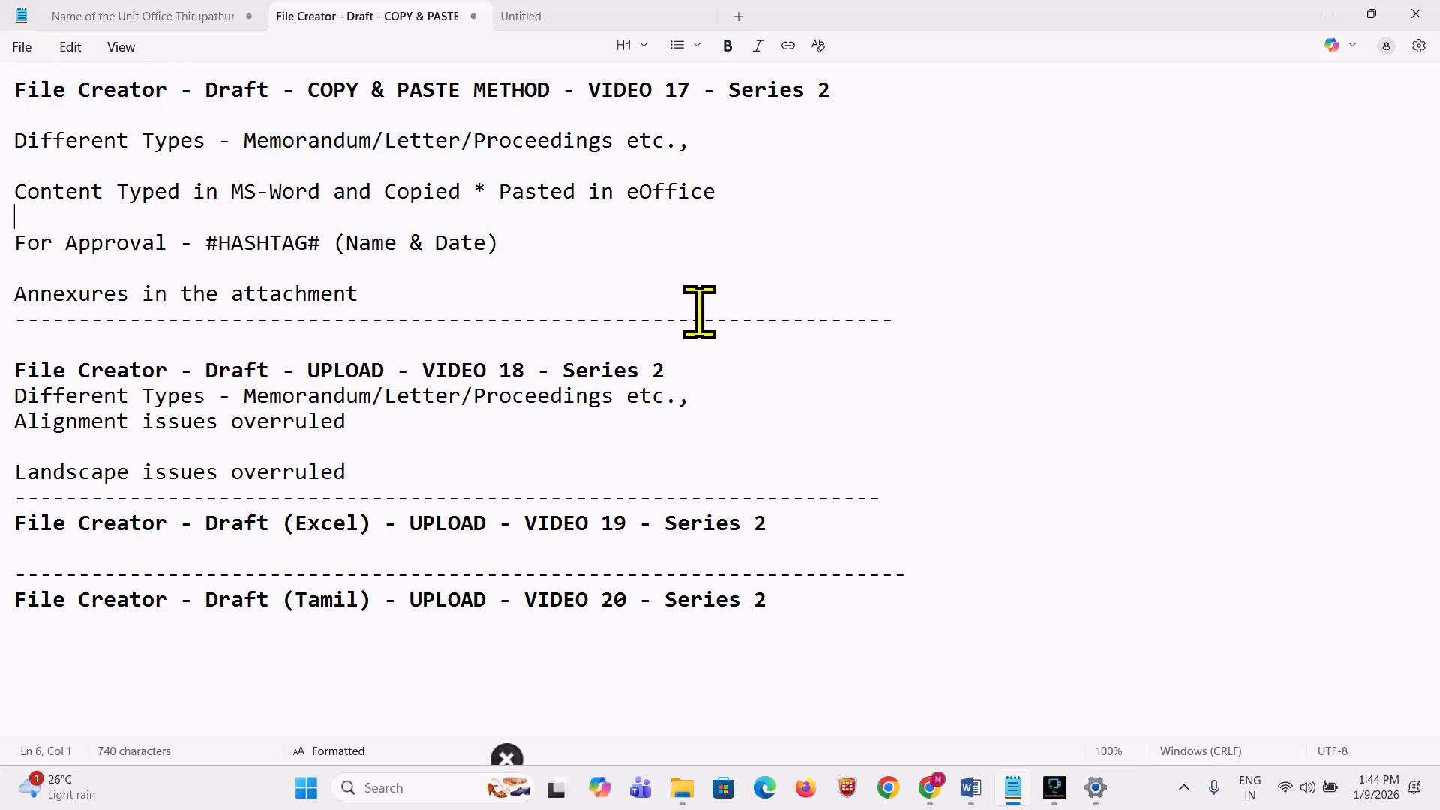
mouse_move(920, 778)
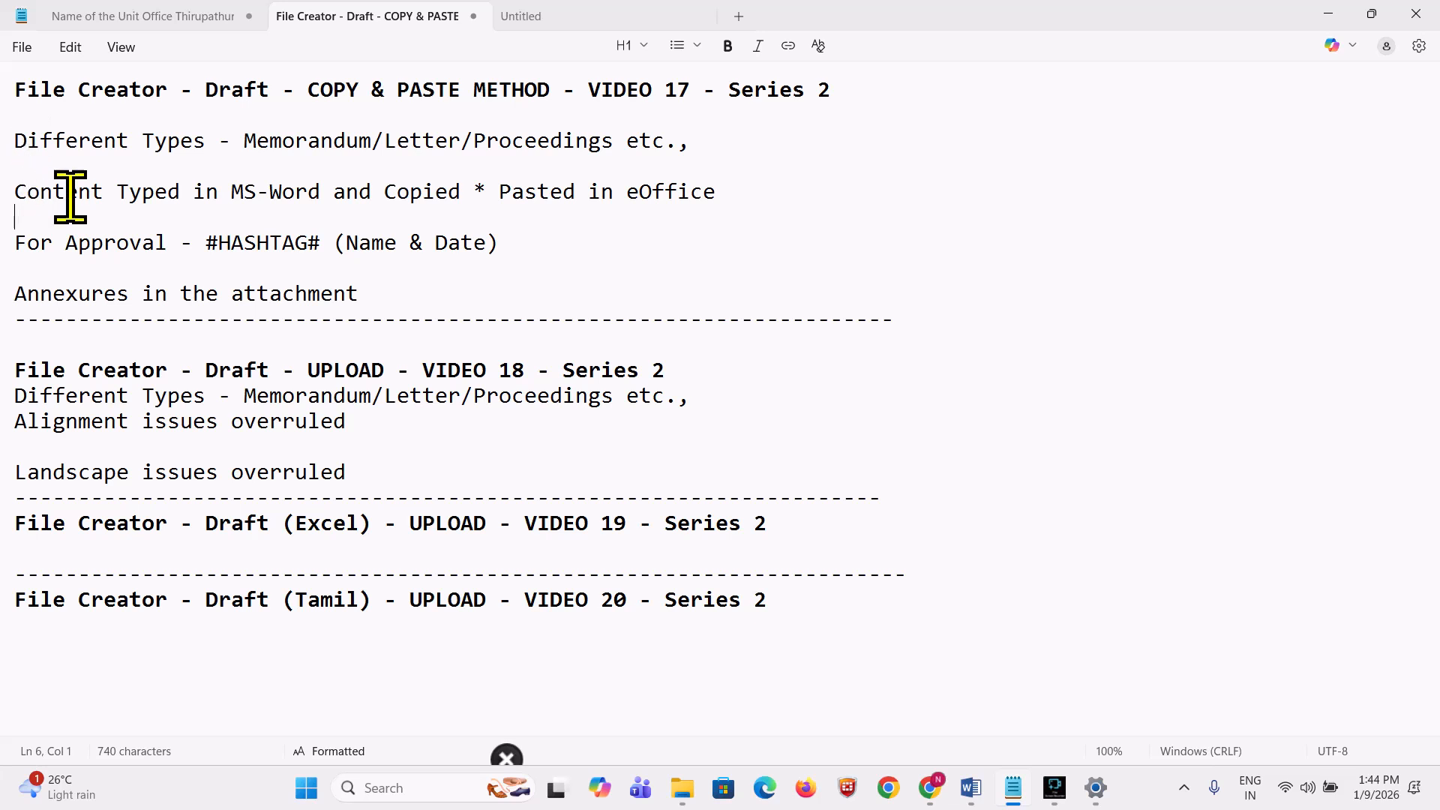
left_click(933, 795)
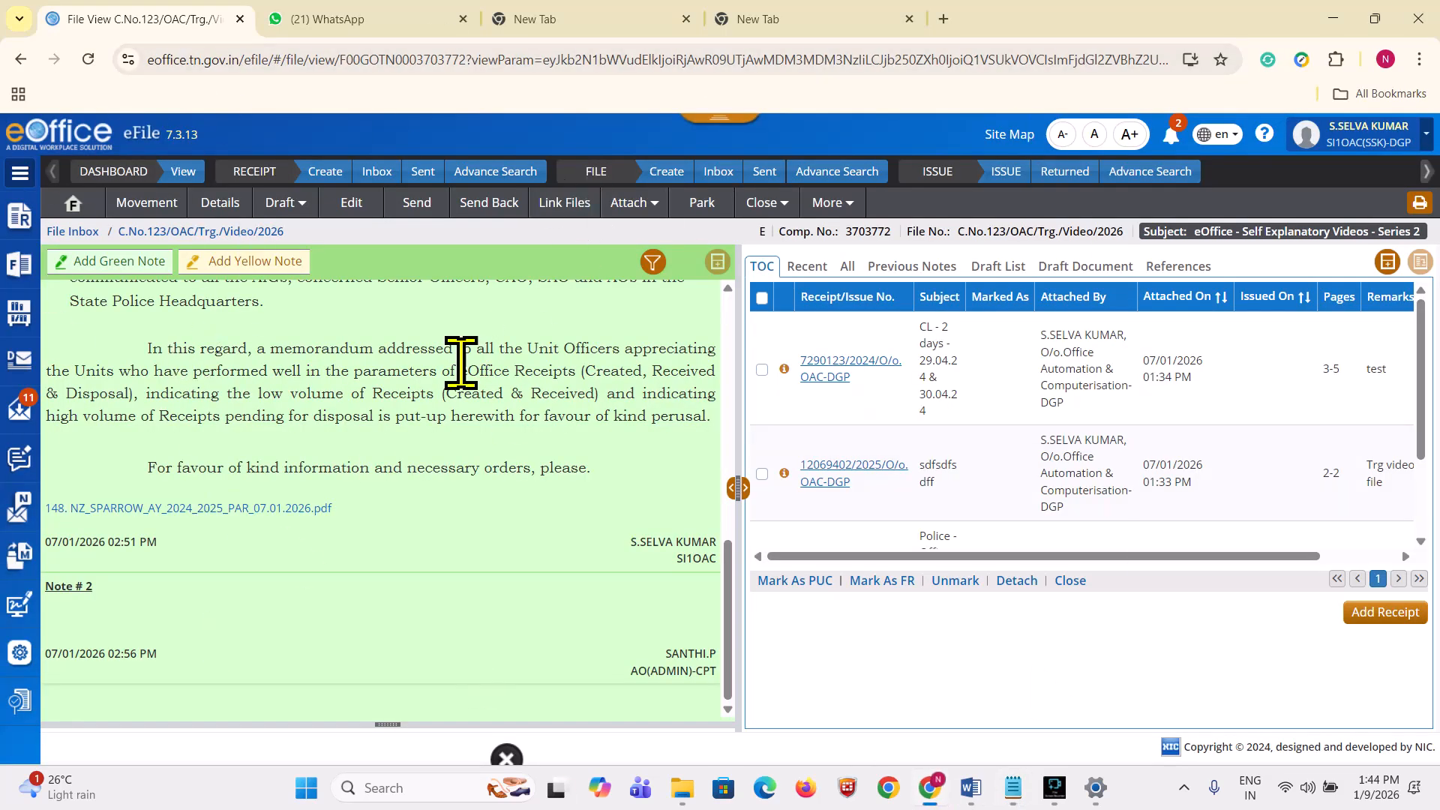
Step: Scroll up to Note #1 of file C.No.123/OAC/Trg./Video/2026 and choose Create New Draft
scroll(461, 363, "up", 10)
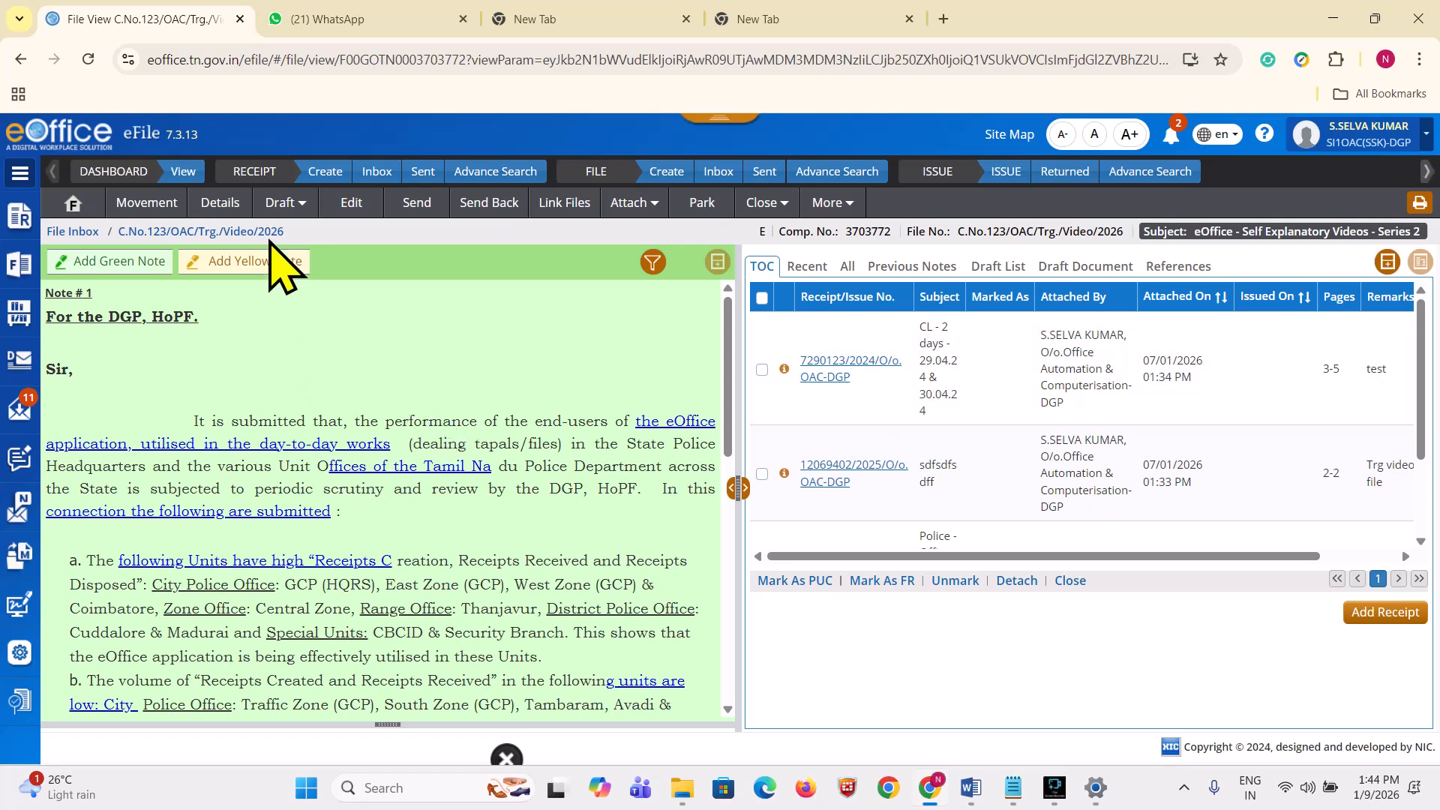
left_click(283, 204)
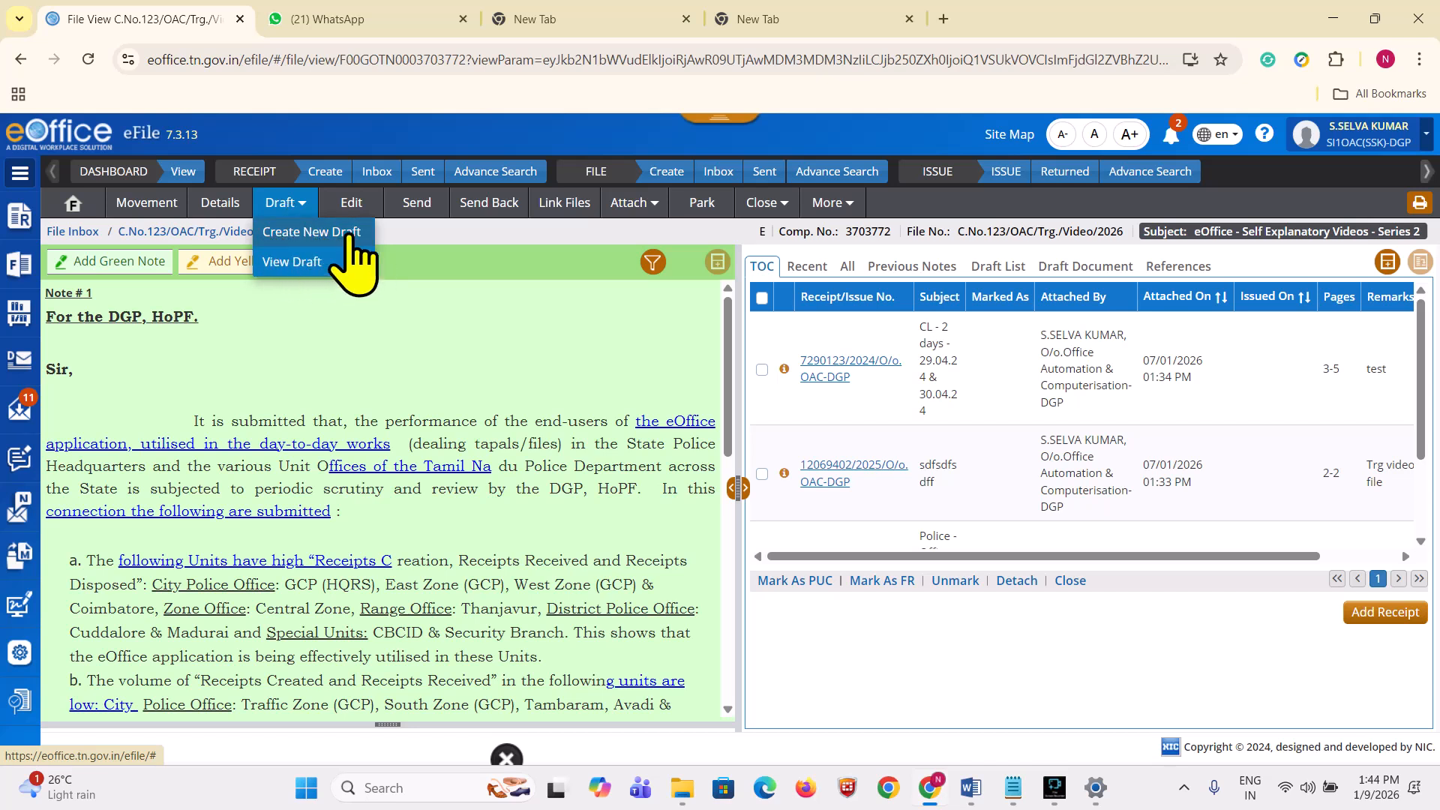
left_click(349, 234)
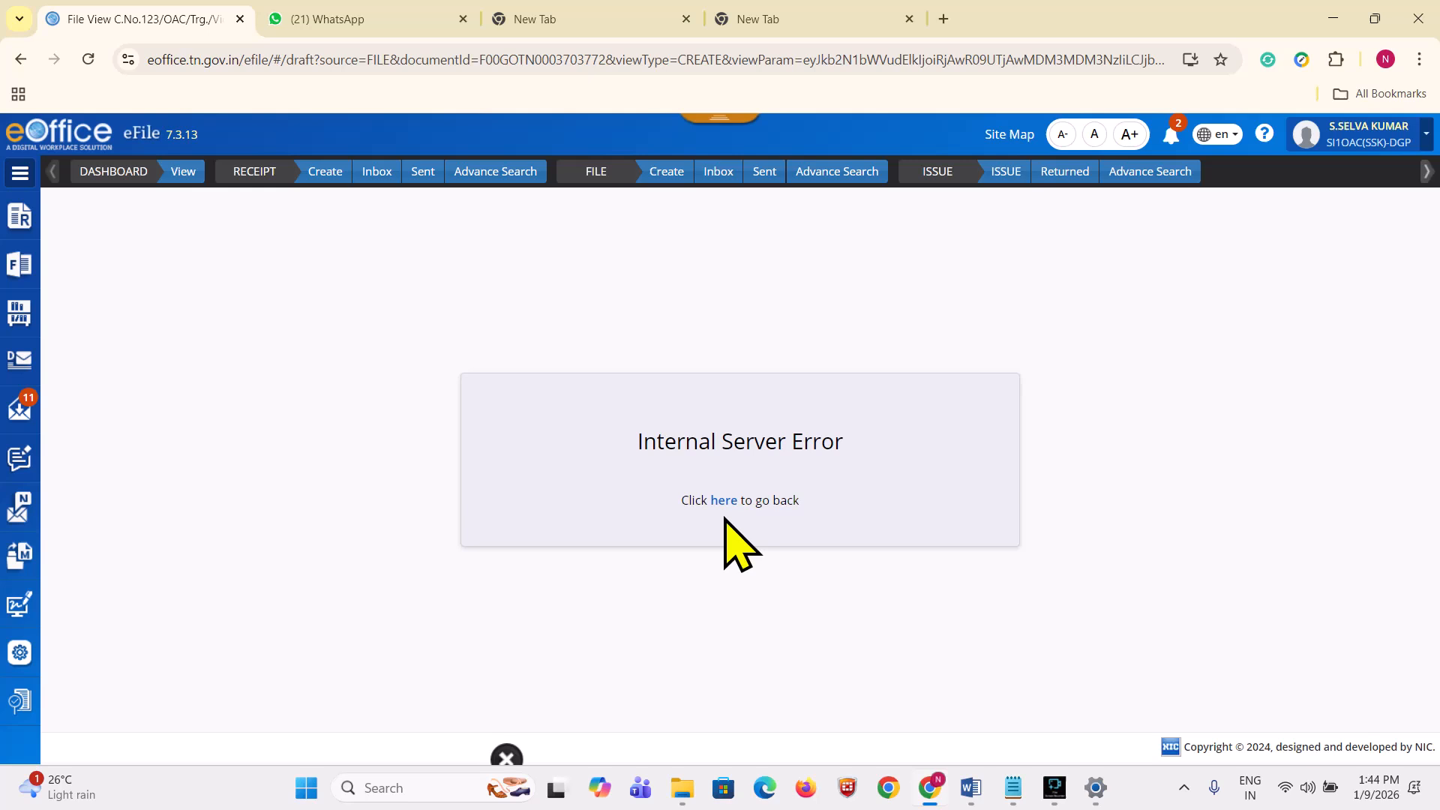
Step: Get past the server error page and restore the Fine Screen Recorder window to a smaller size
left_click(725, 502)
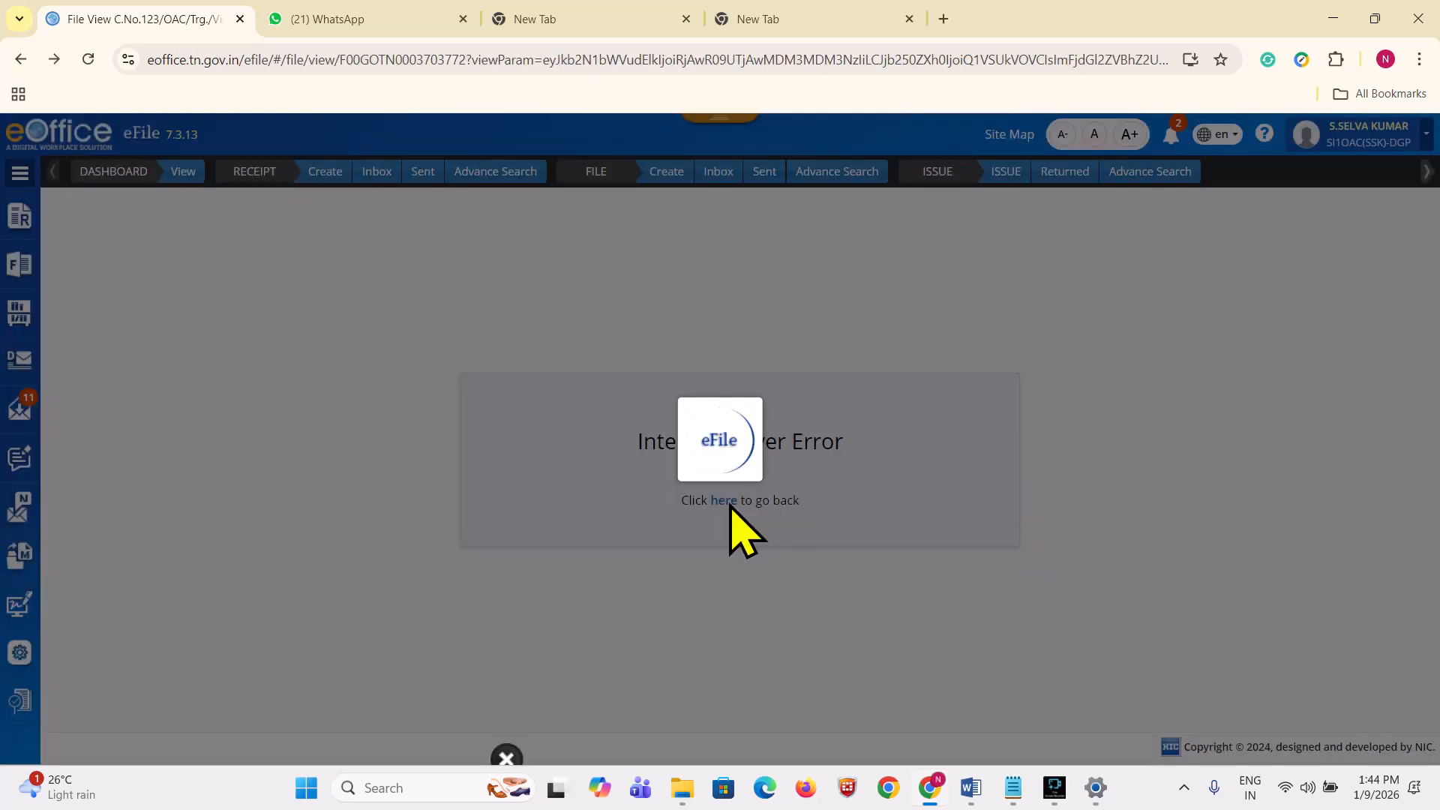
left_click(1054, 787)
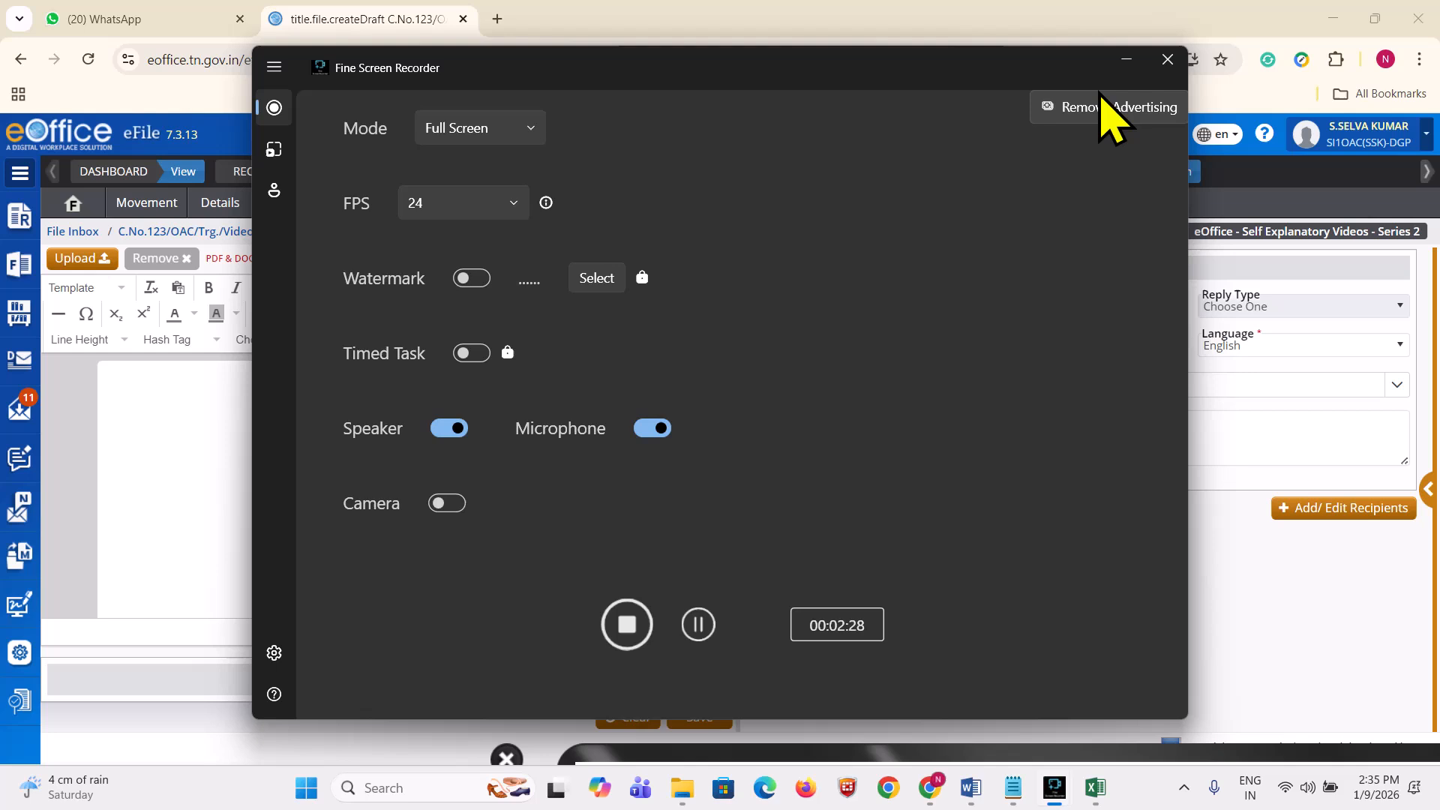
double_click(1122, 61)
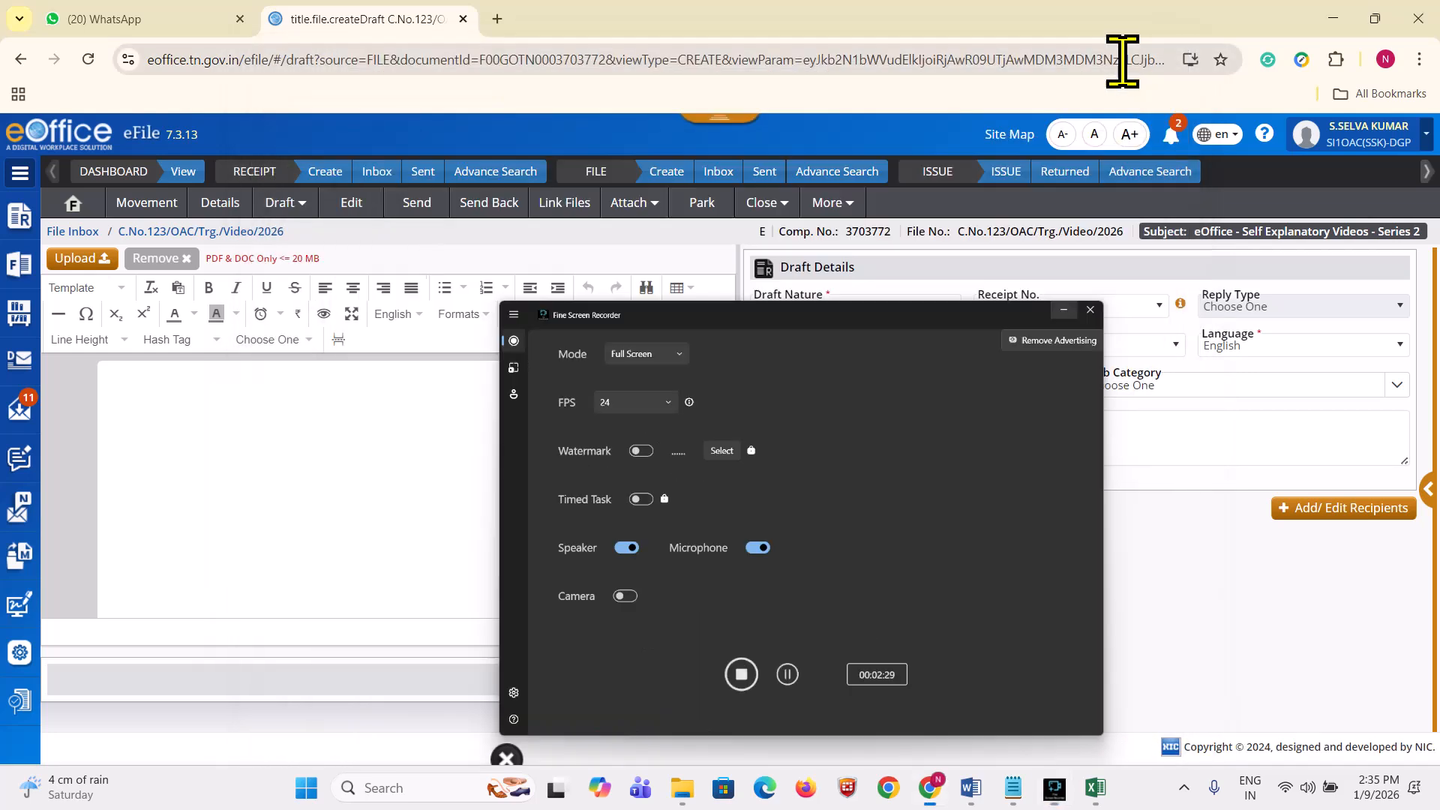
Step: Dismiss the draft options and select the placeholder word TYPE in the draft body
left_click(285, 204)
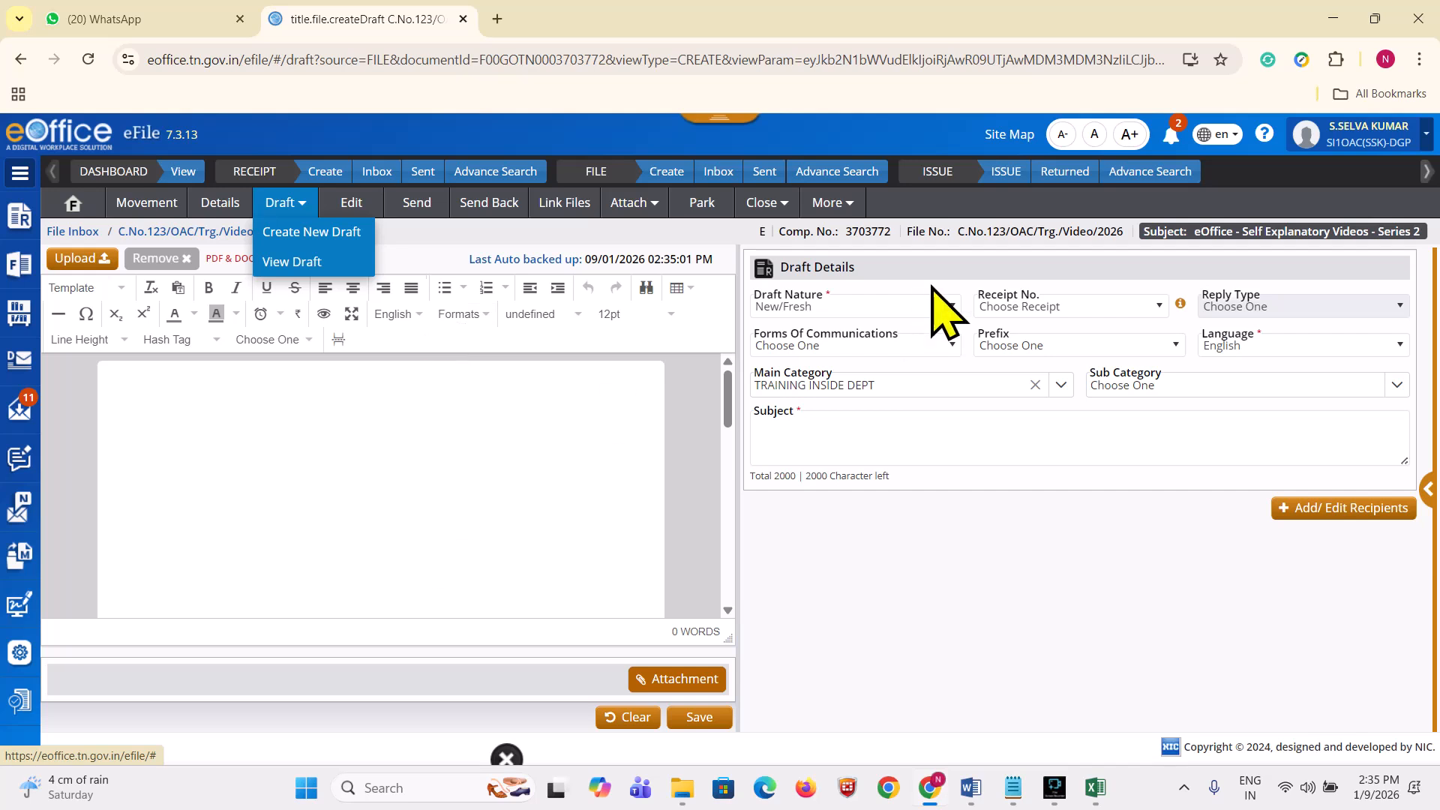
left_click(698, 577)
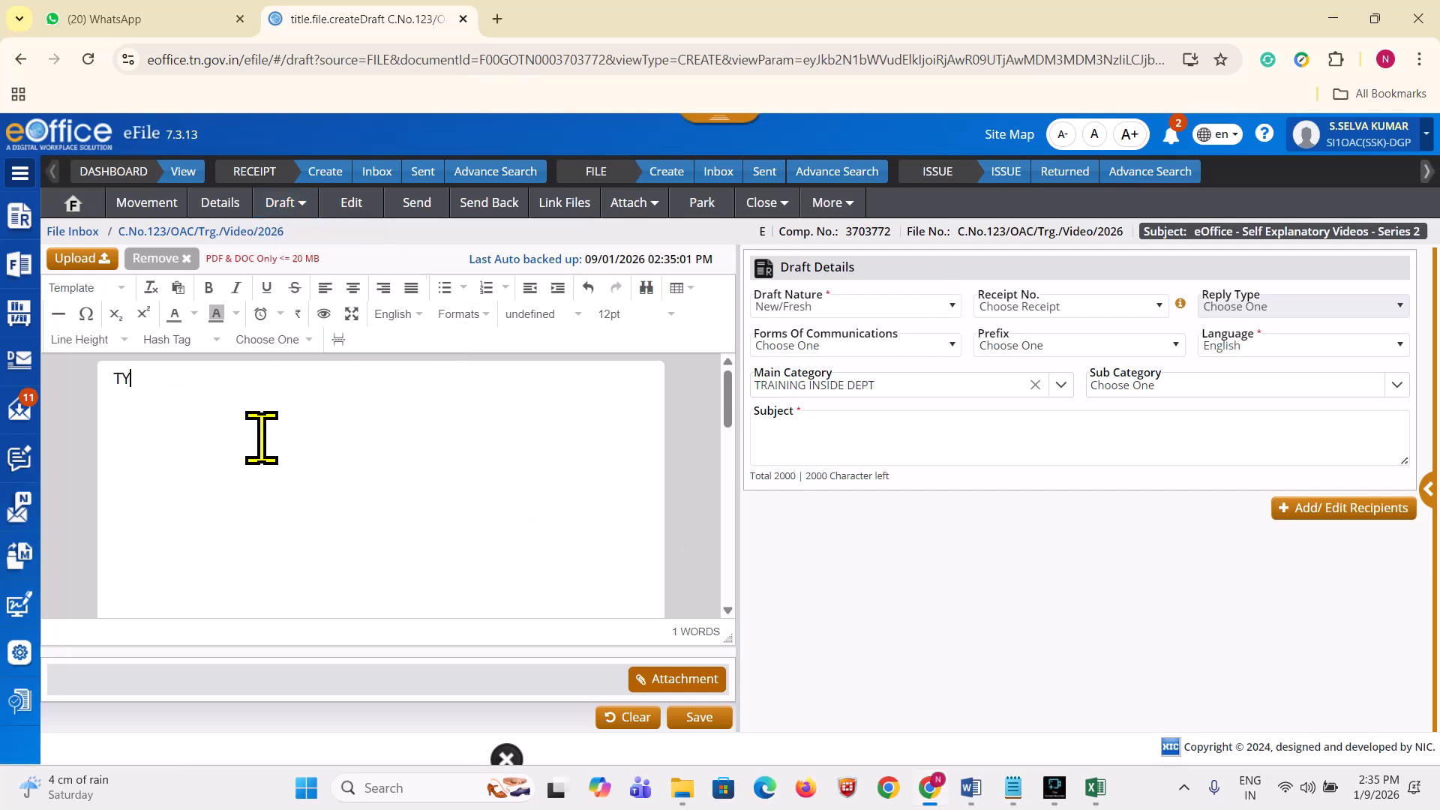
left_click_drag(163, 380, 96, 380)
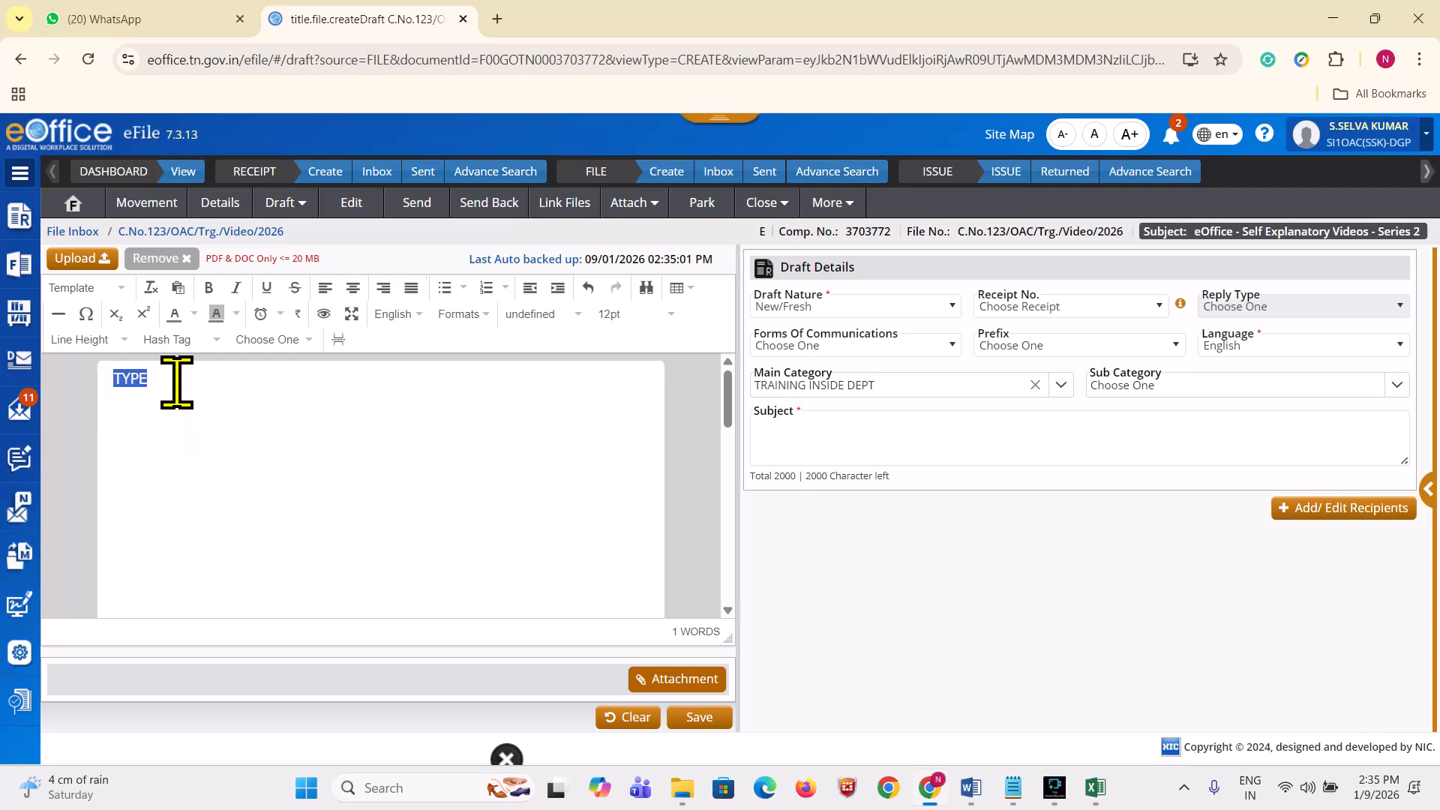
Step: Copy the whole SPARROW memorandum from Word and return to the eOffice draft editor
left_click(972, 788)
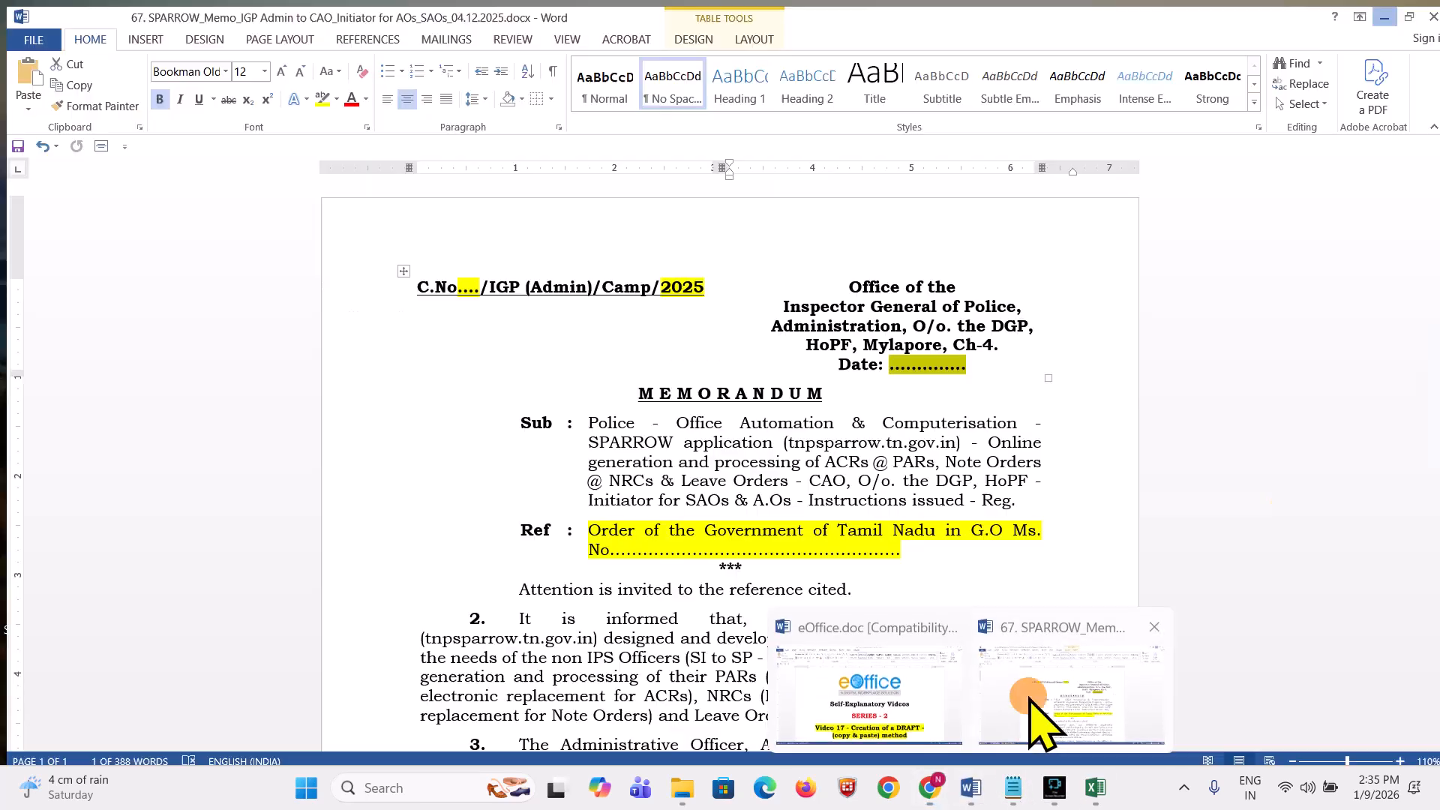
left_click(1028, 750)
scroll(594, 327, "down", 10)
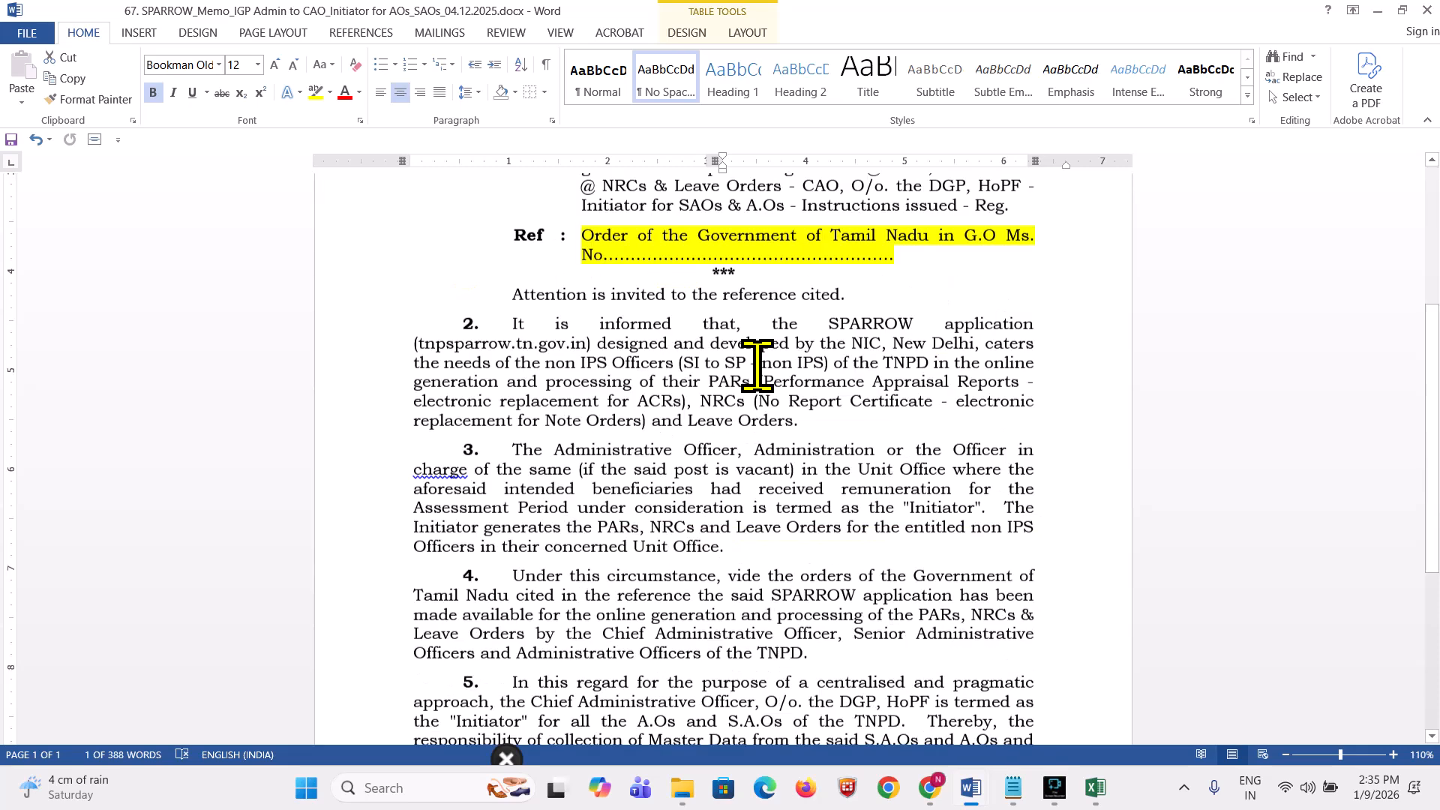
scroll(770, 398, "up", 10)
key("ctrl+a")
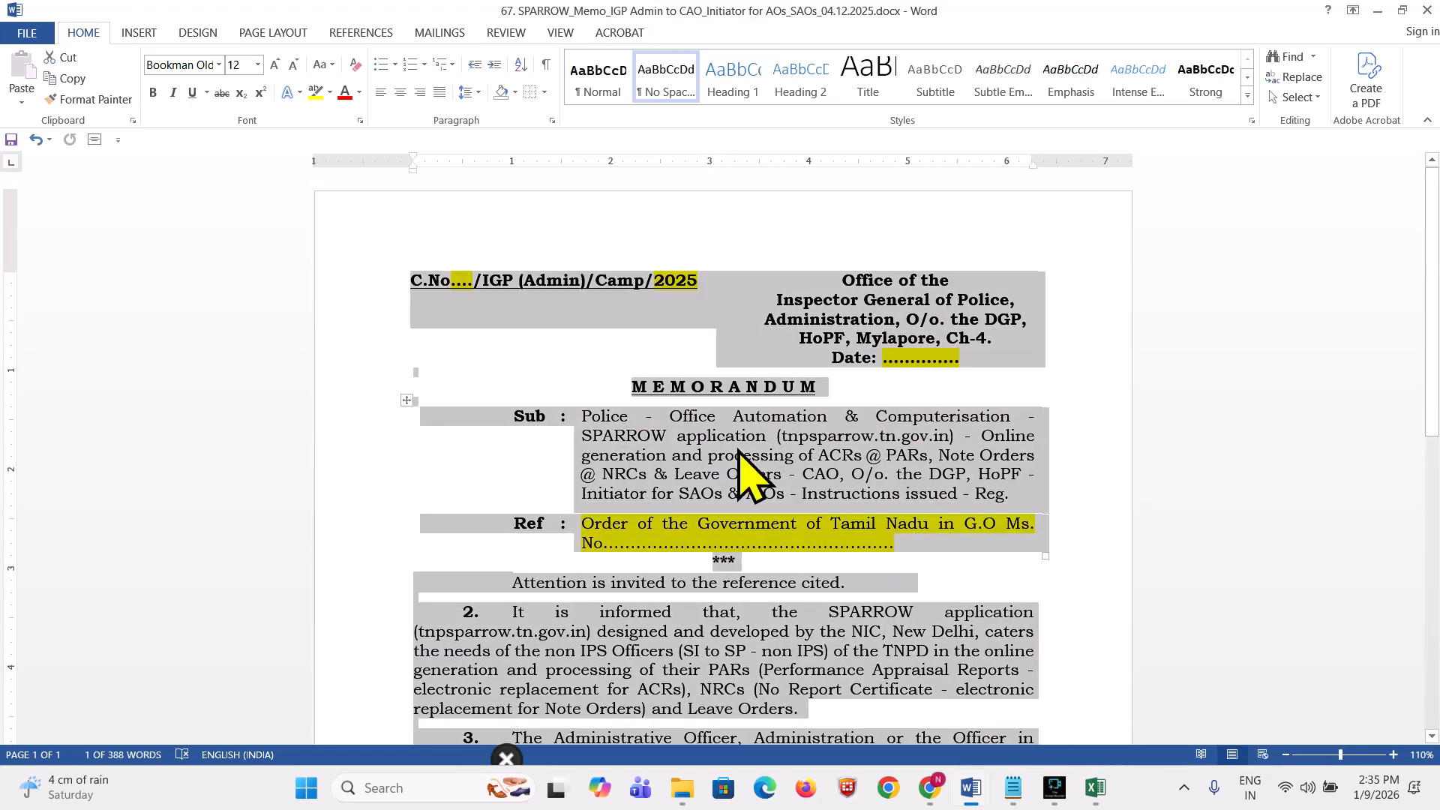
key("alt+Tab")
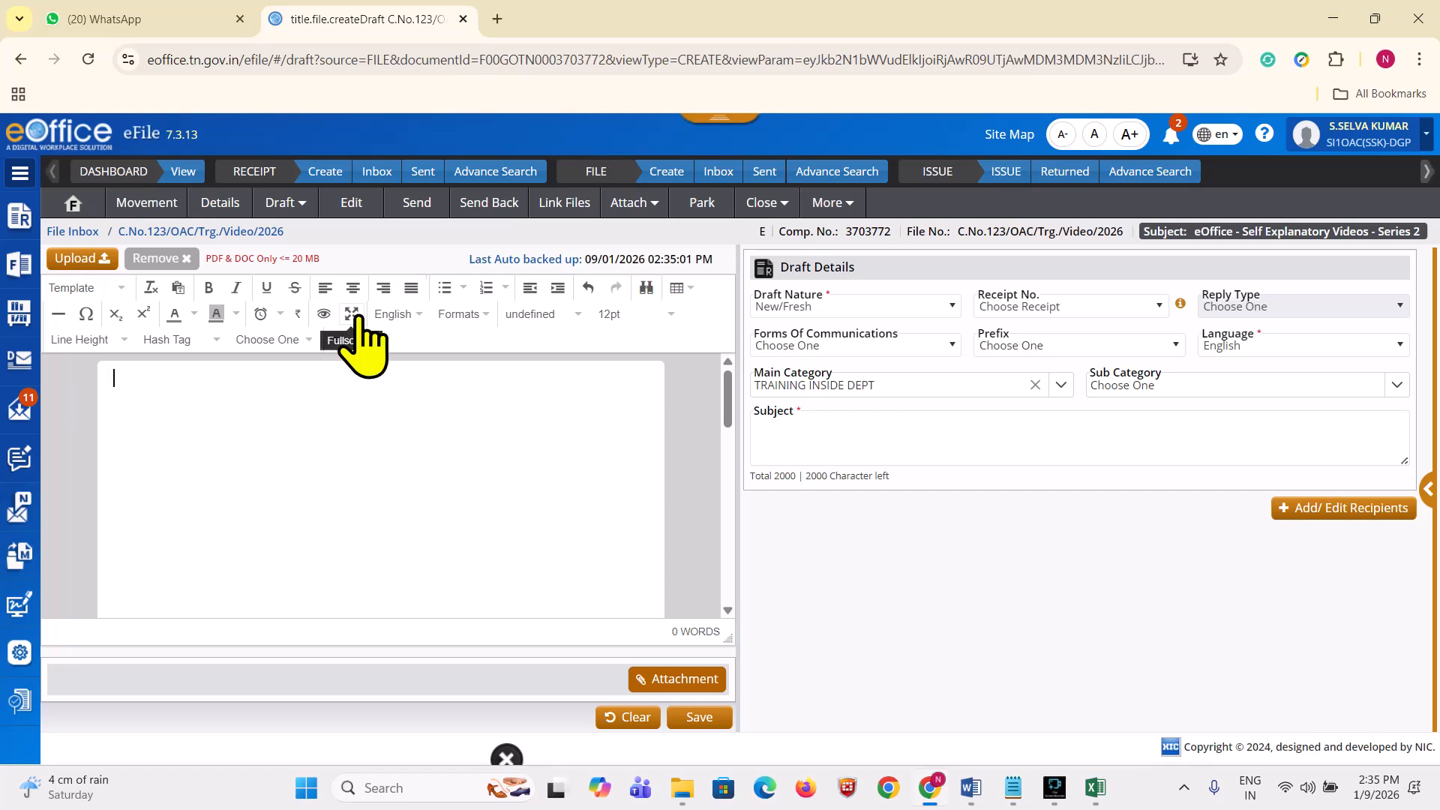
Step: Make the draft editor full screen and paste in the 379-word SPARROW memorandum
left_click(352, 313)
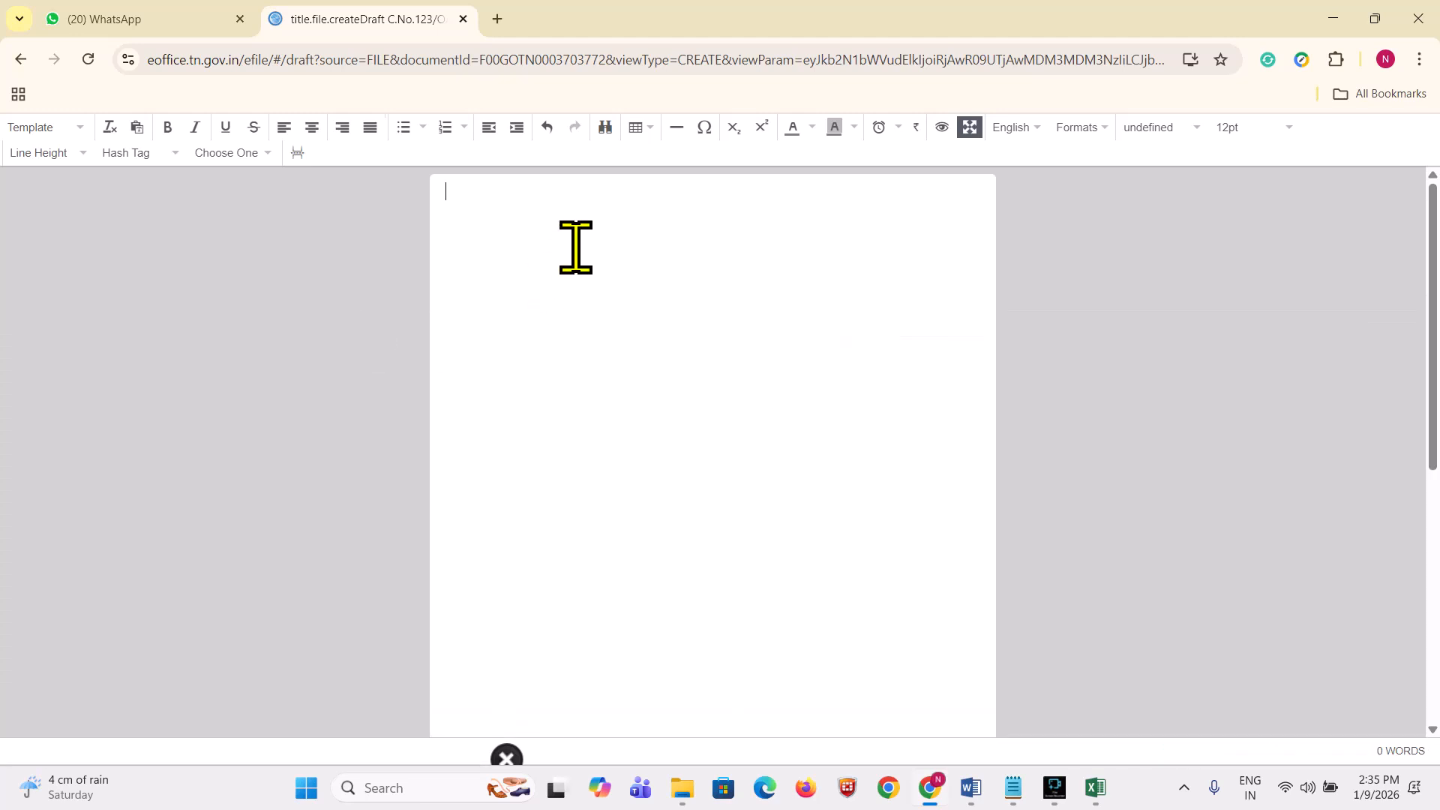
key("ctrl+v")
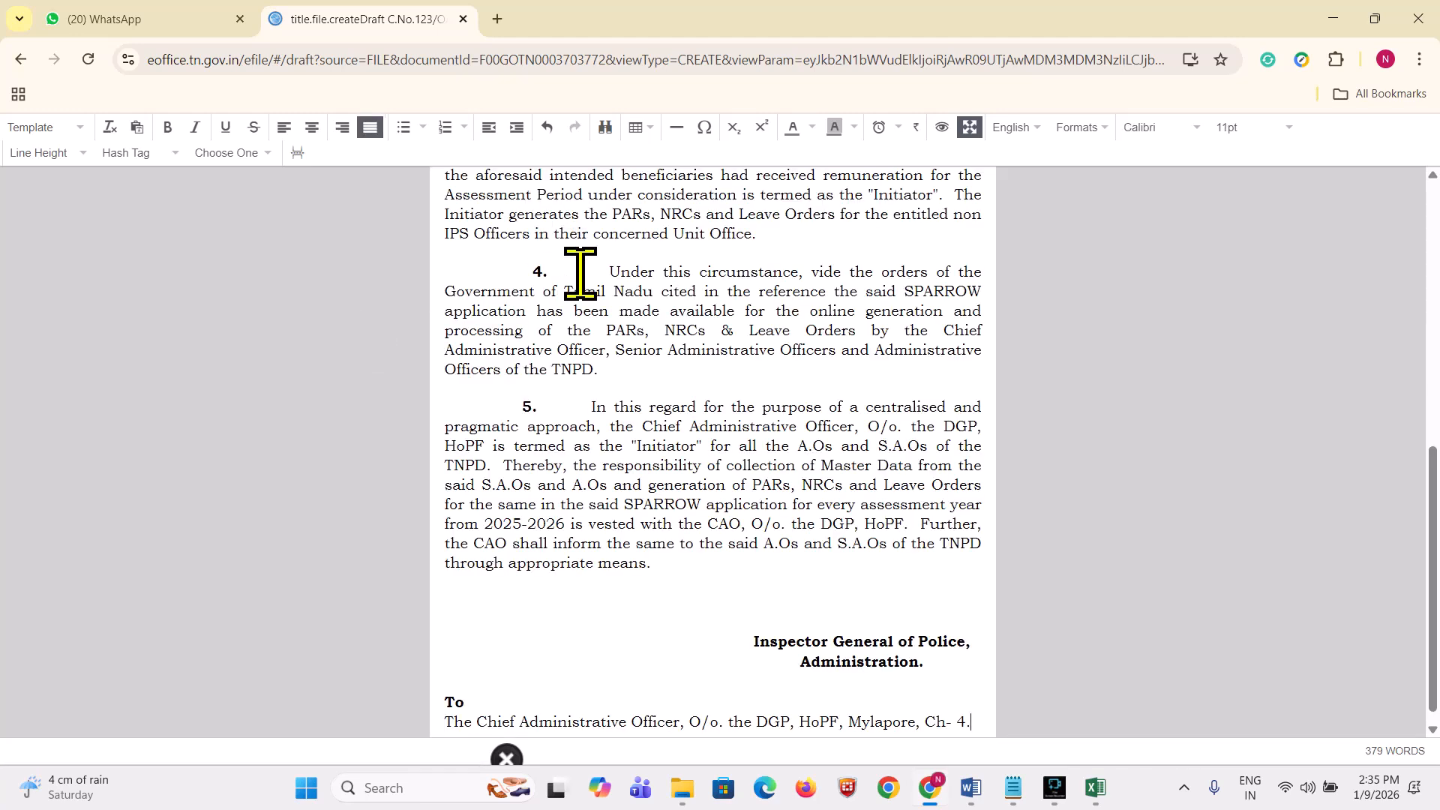
scroll(643, 432, "up", 15)
scroll(646, 450, "down", 15)
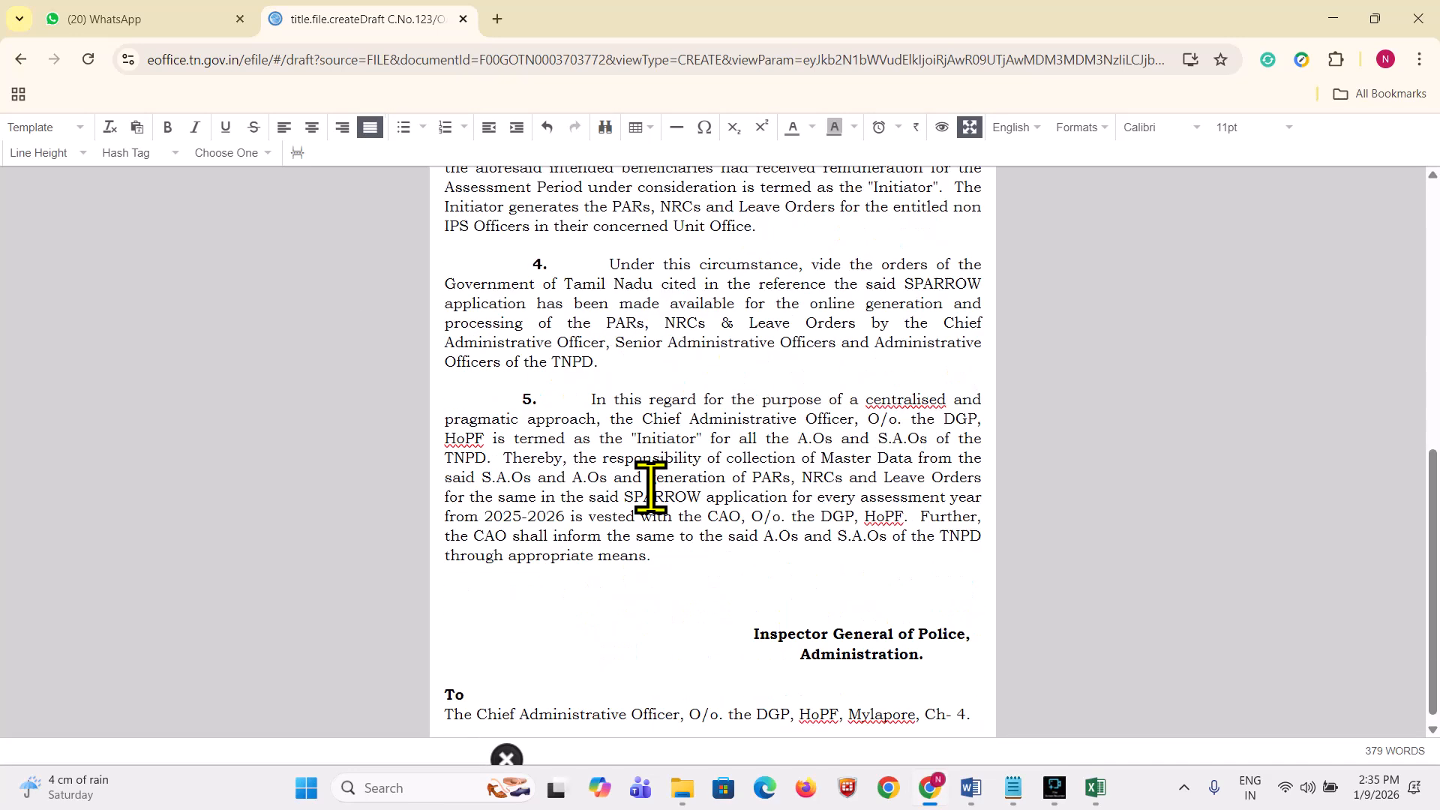
scroll(650, 488, "up", 15)
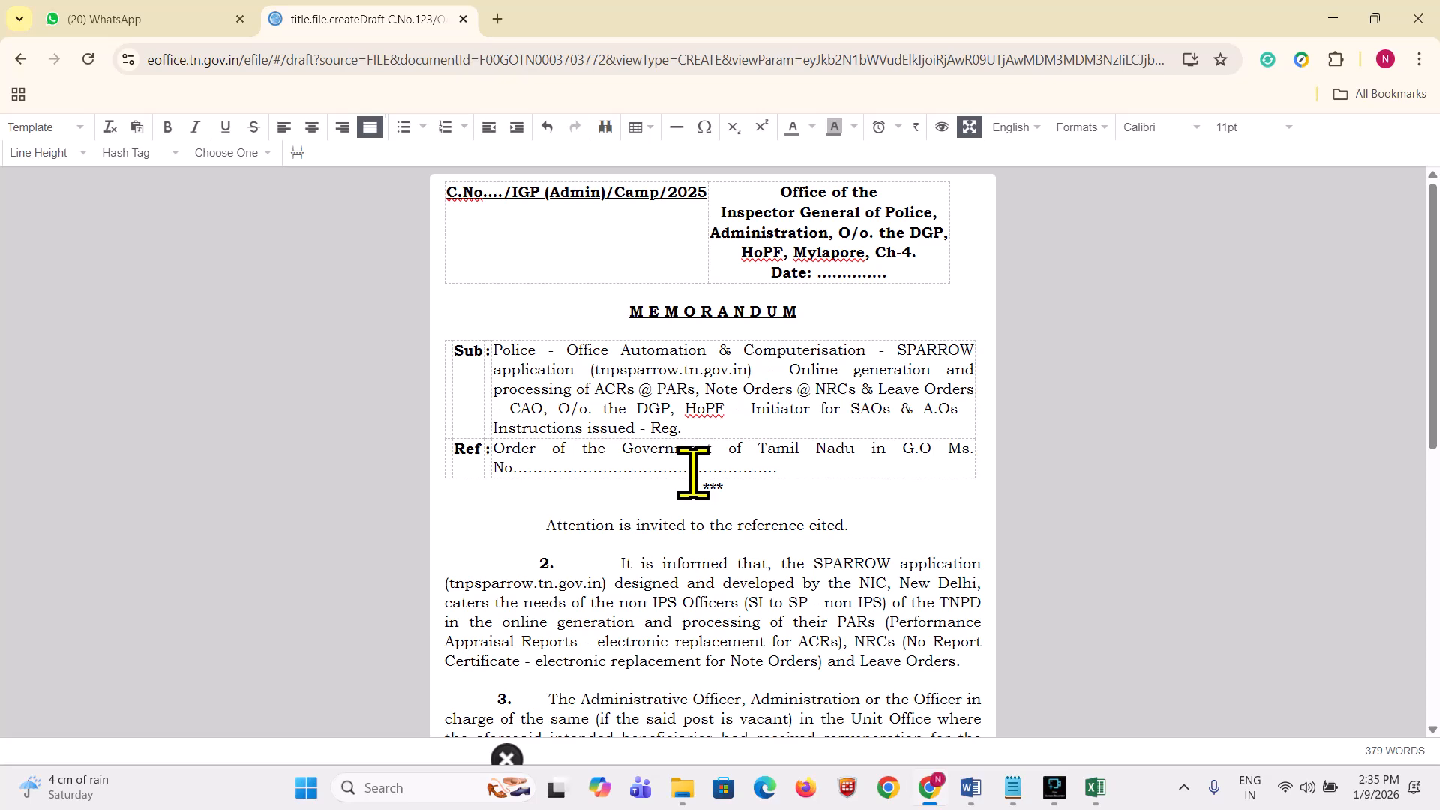
key("alt+Tab")
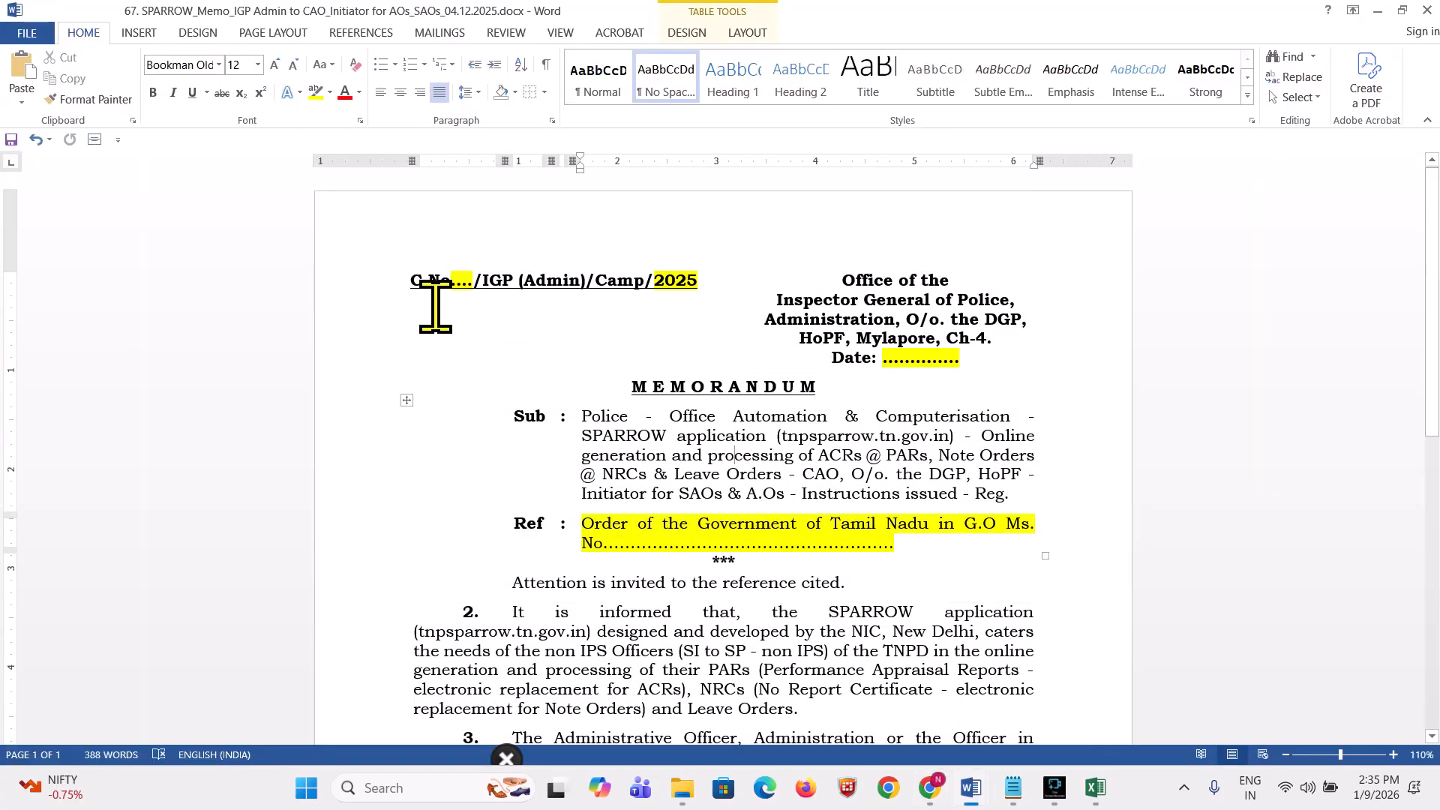
scroll(870, 293, "down", 3)
scroll(893, 300, "down", 4)
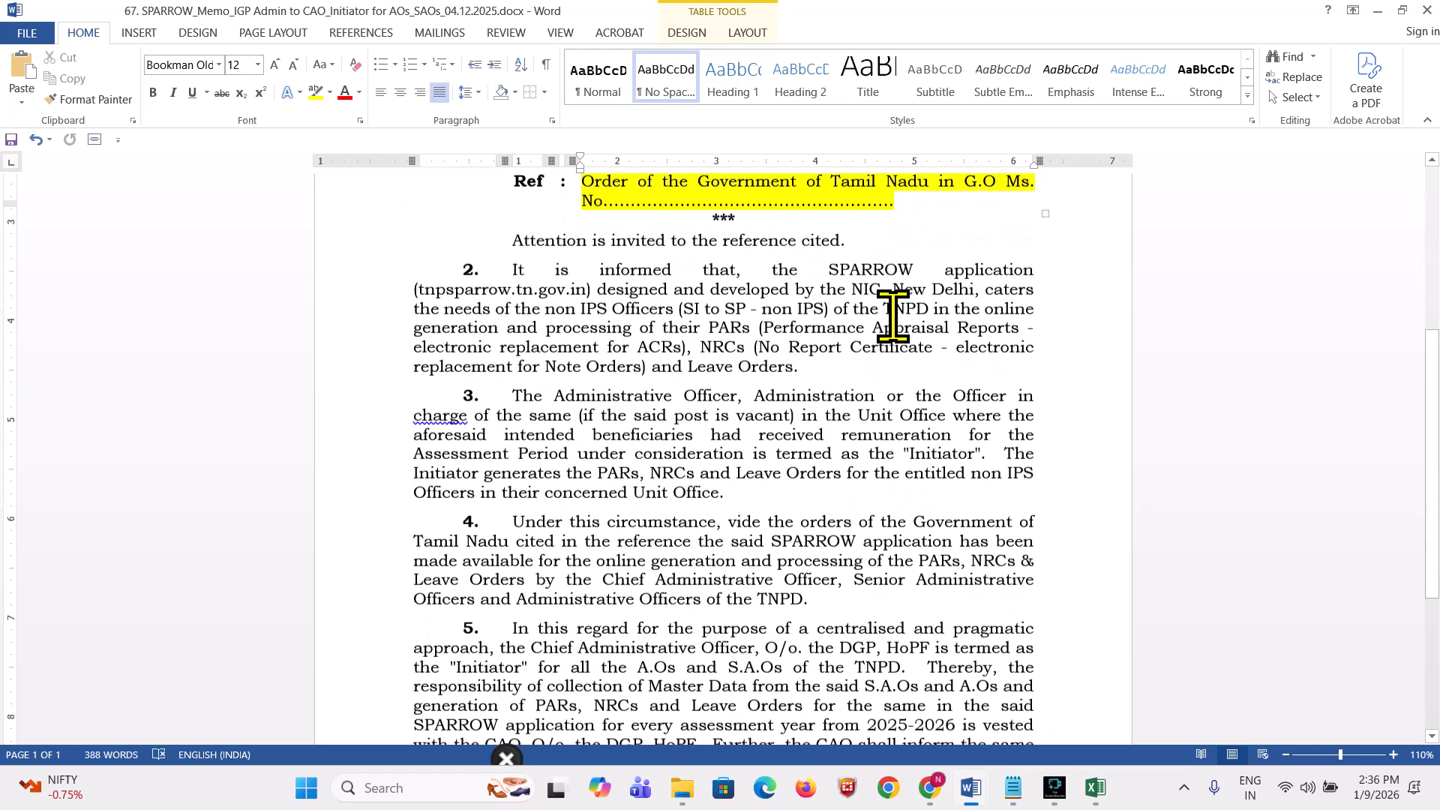
scroll(830, 418, "up", 4)
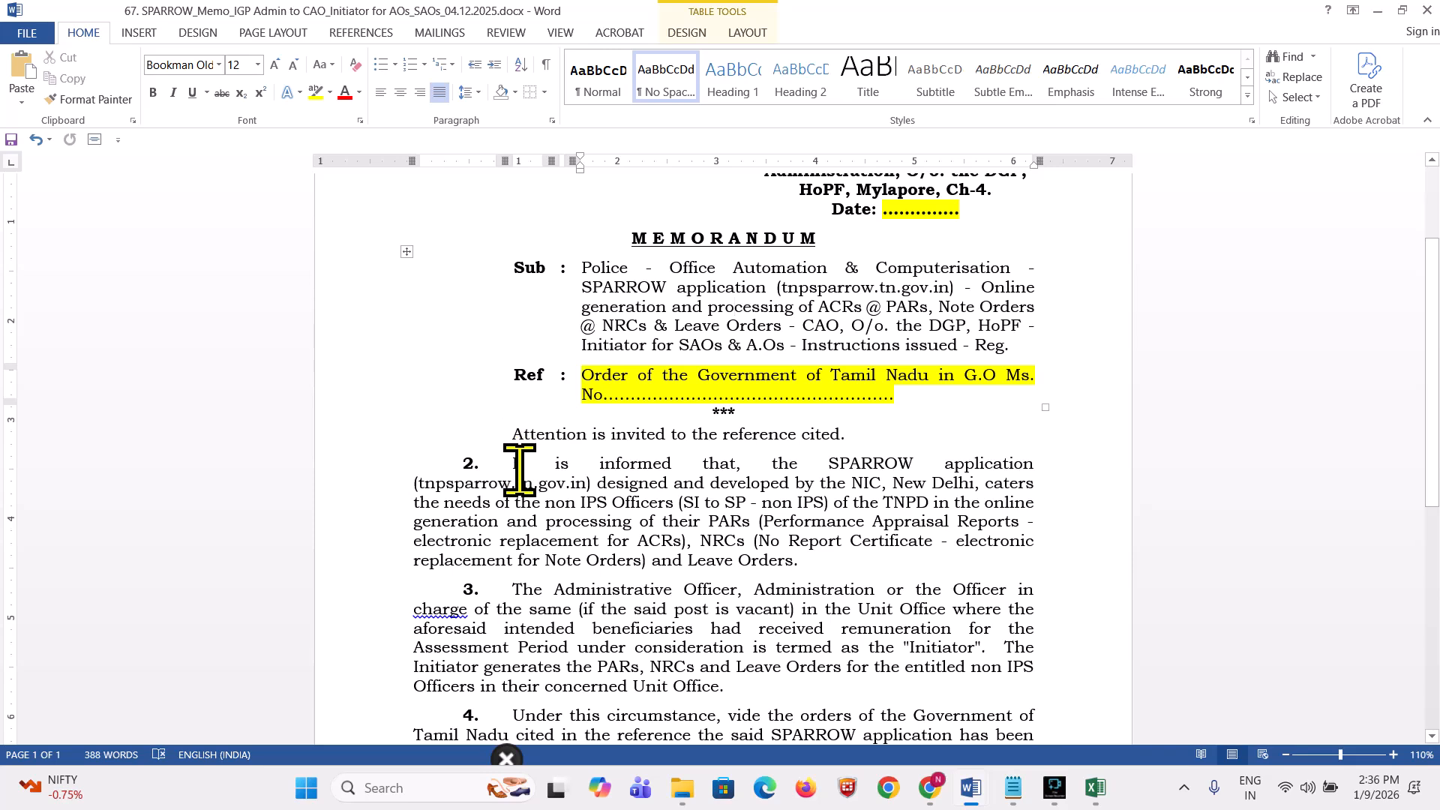
scroll(520, 469, "down", 10)
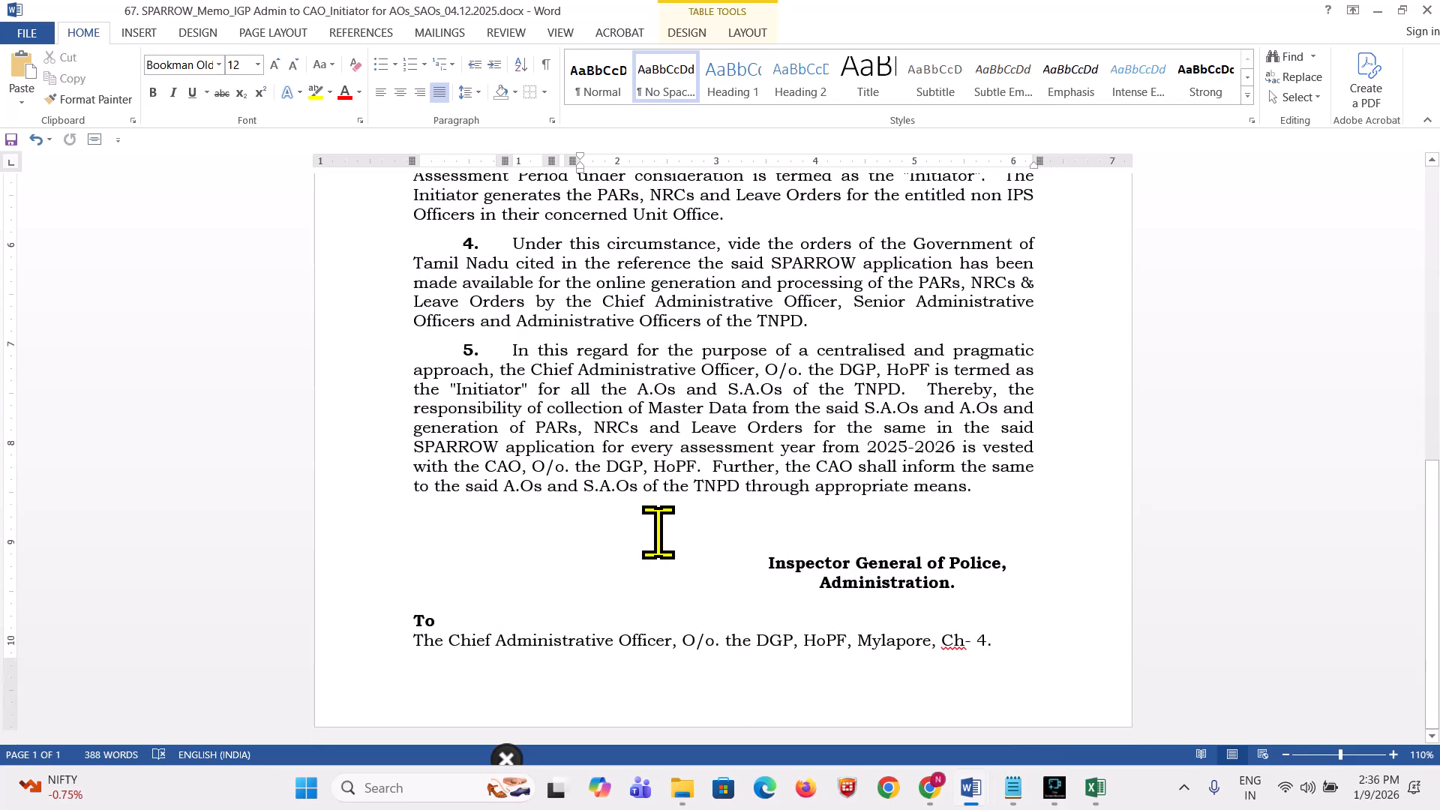
key("alt+Tab")
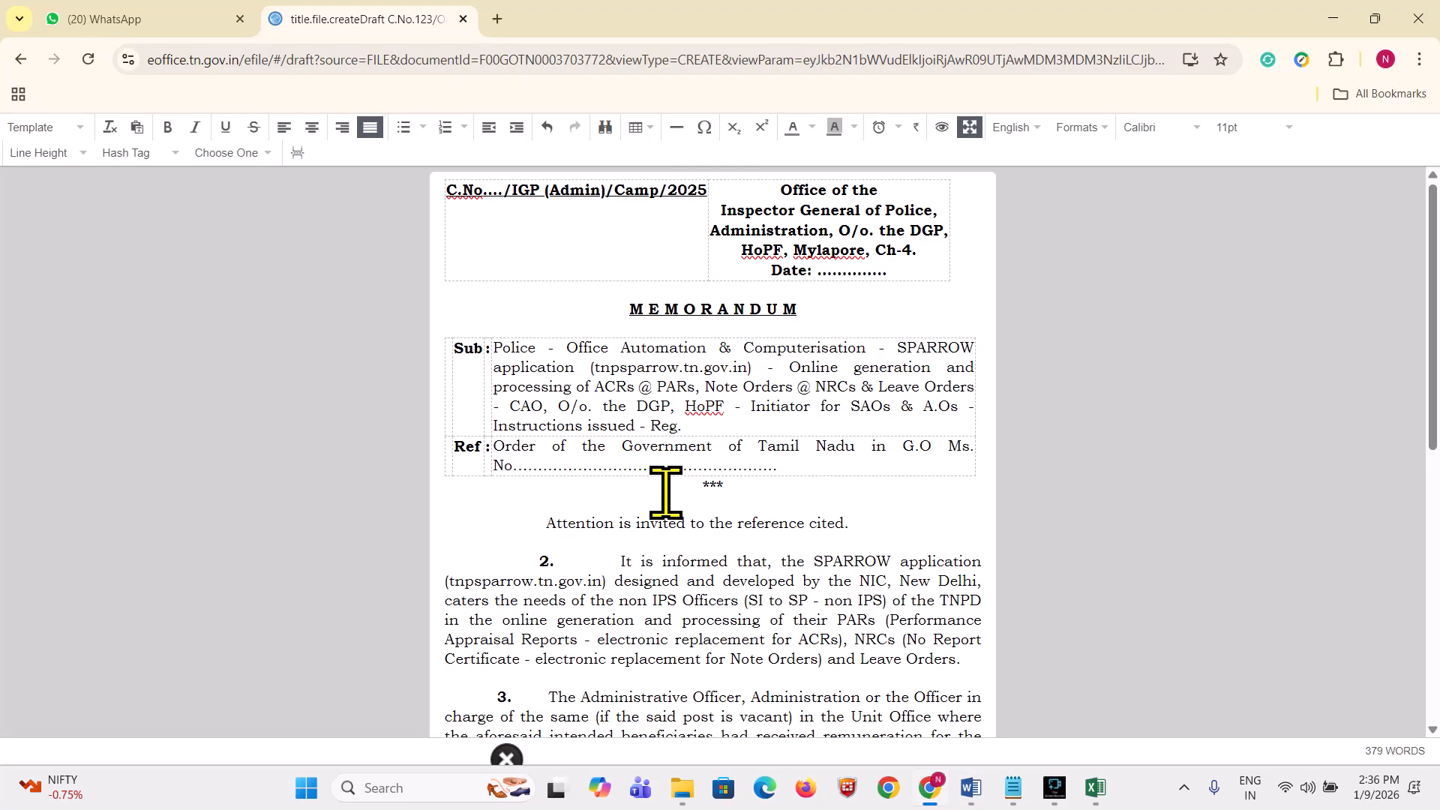
Step: Widen the memo table's Sub/Ref column so the subject rewraps, then bring up the Notepad notes
scroll(666, 493, "down", 7)
scroll(666, 492, "up", 7)
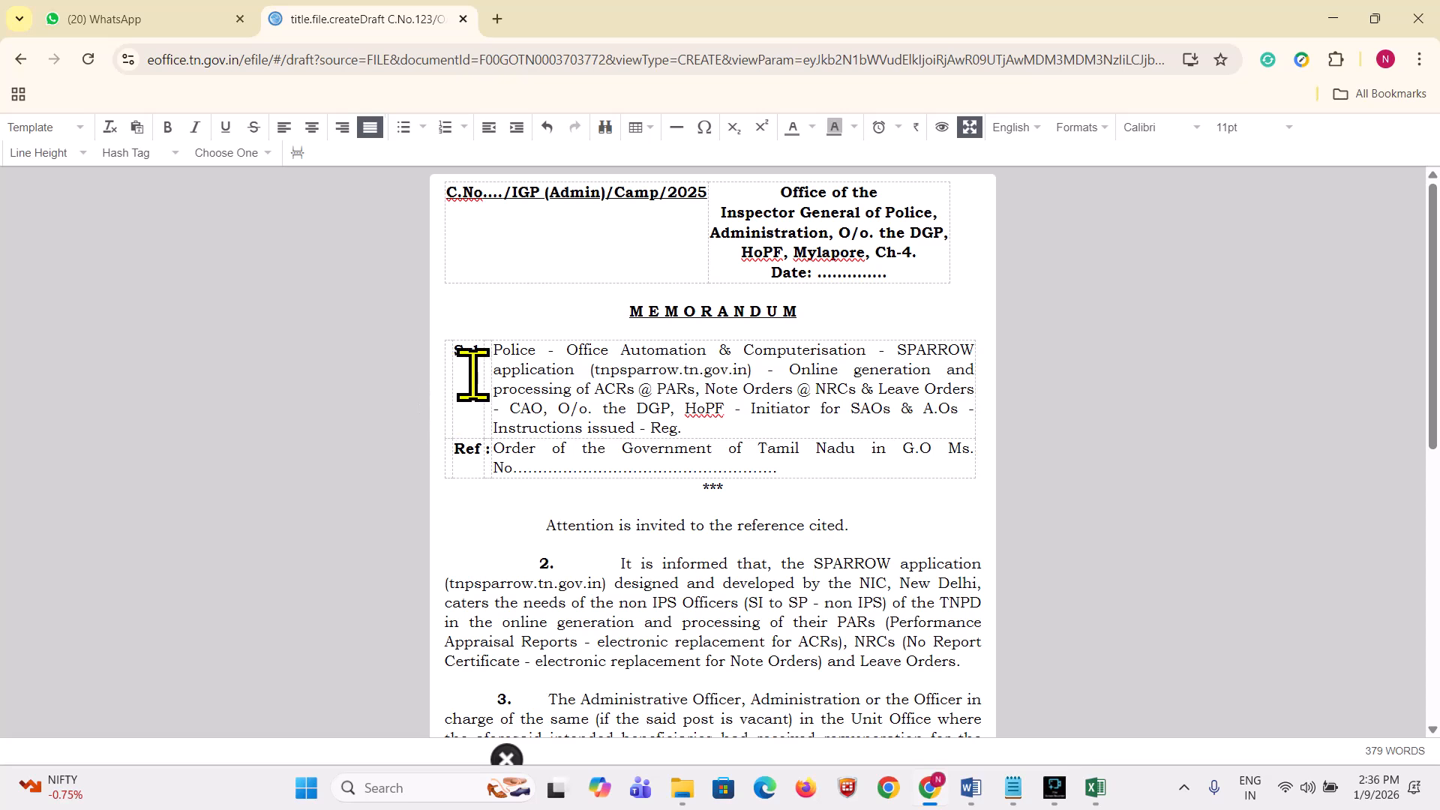
mouse_move(489, 368)
left_mouse_down()
mouse_move(552, 379)
mouse_move(481, 380)
mouse_move(509, 381)
left_mouse_up()
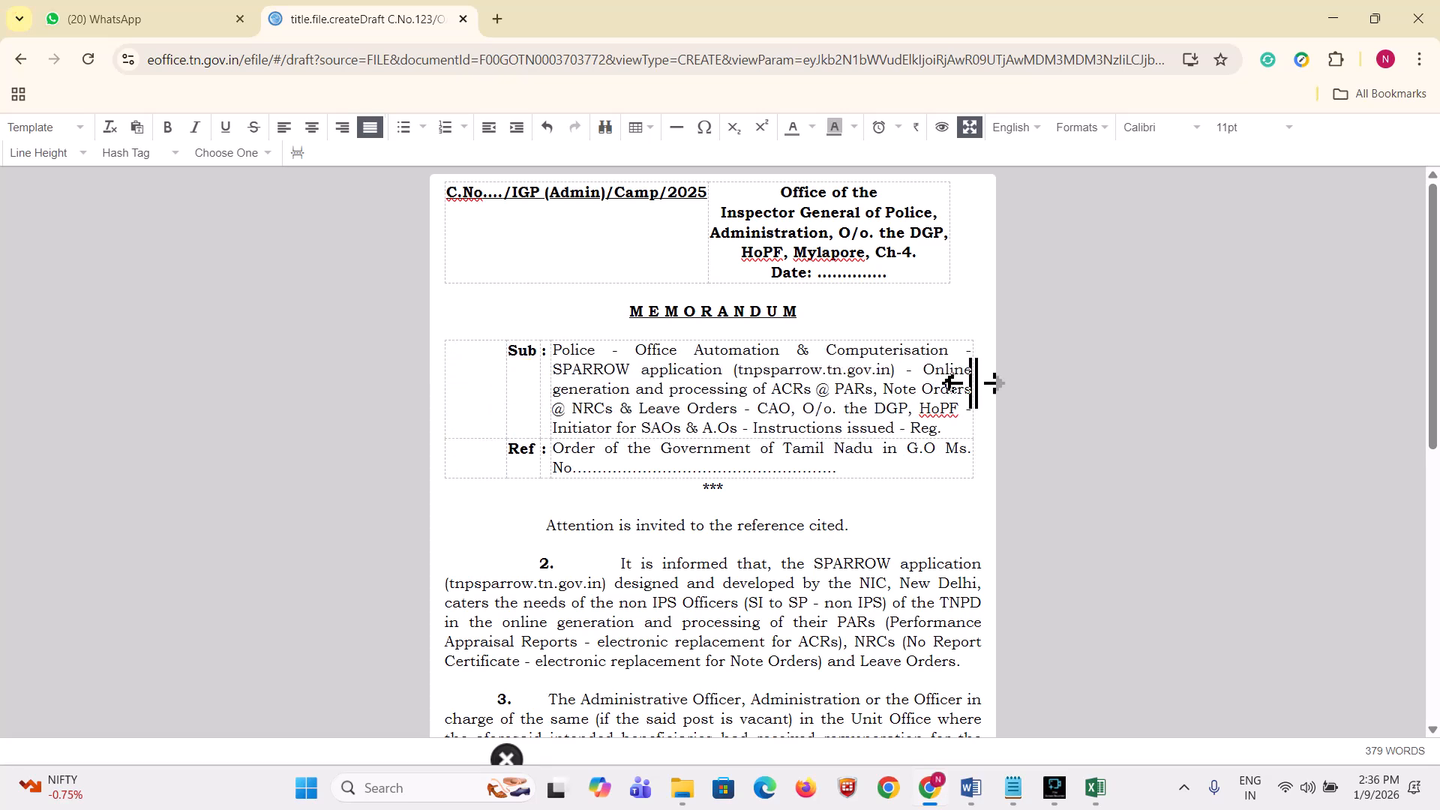
left_click(1011, 787)
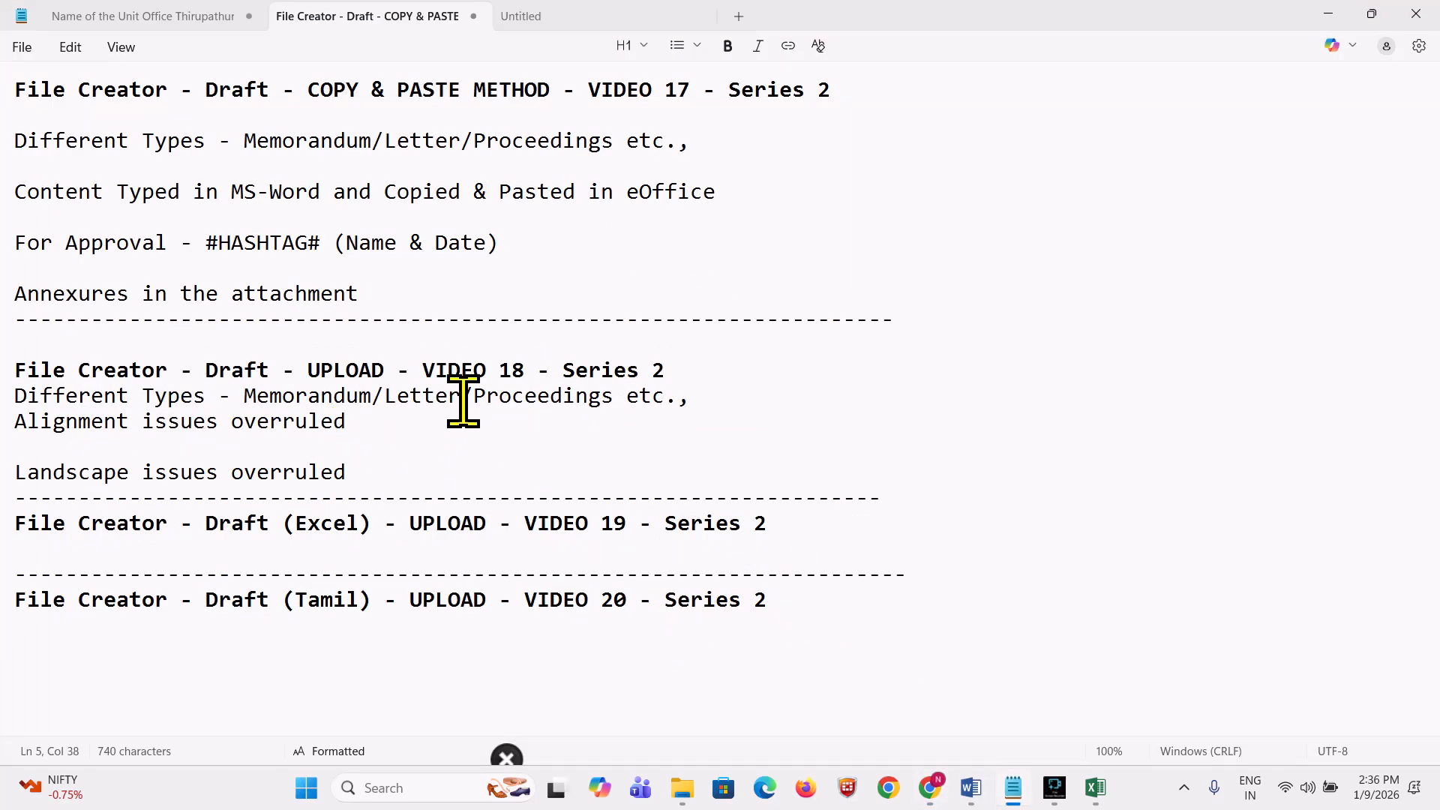
Step: Highlight '18' and 'UPLOAD' in the VIDEO 18 heading, then return to the eOffice draft
left_click_drag(498, 364, 534, 369)
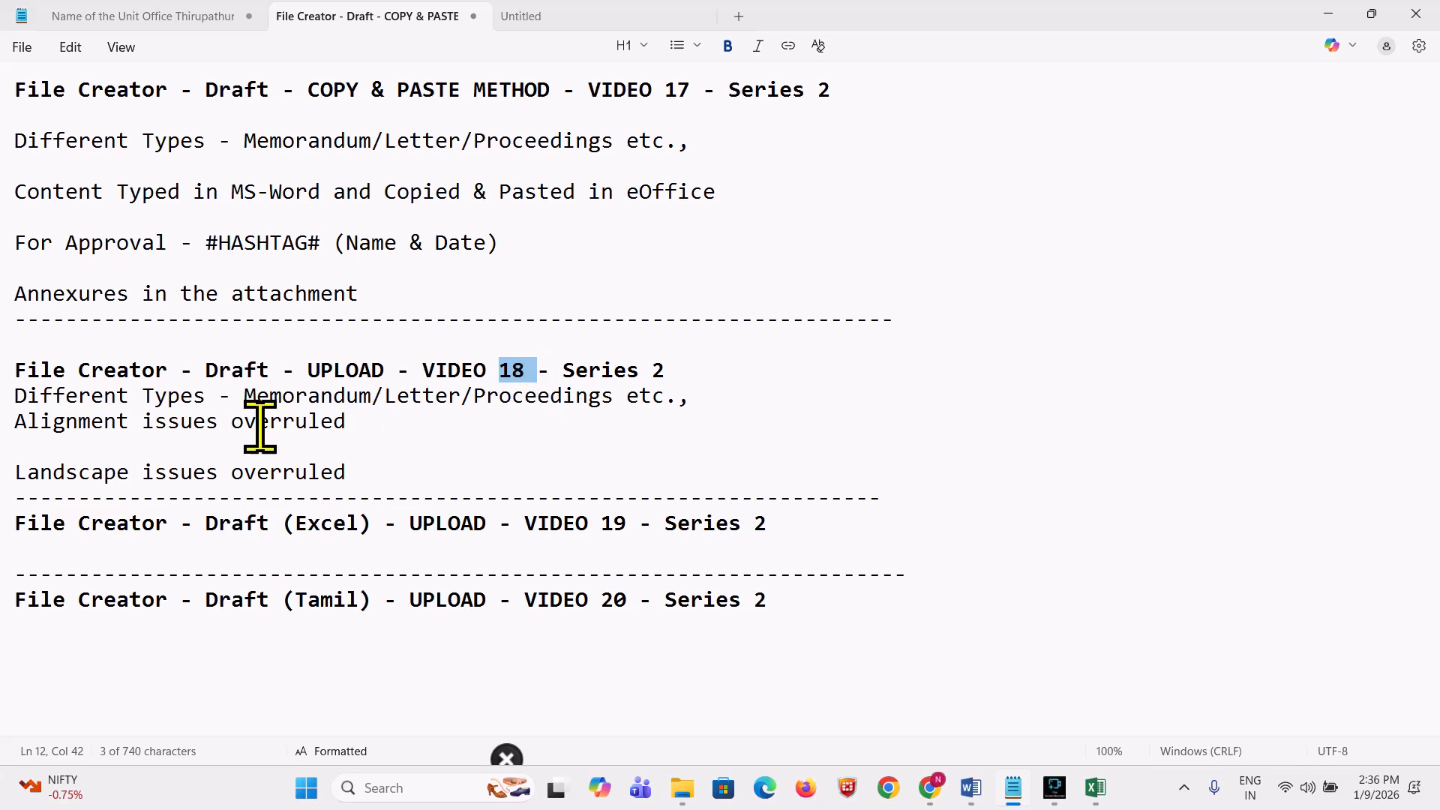
left_click_drag(311, 369, 384, 376)
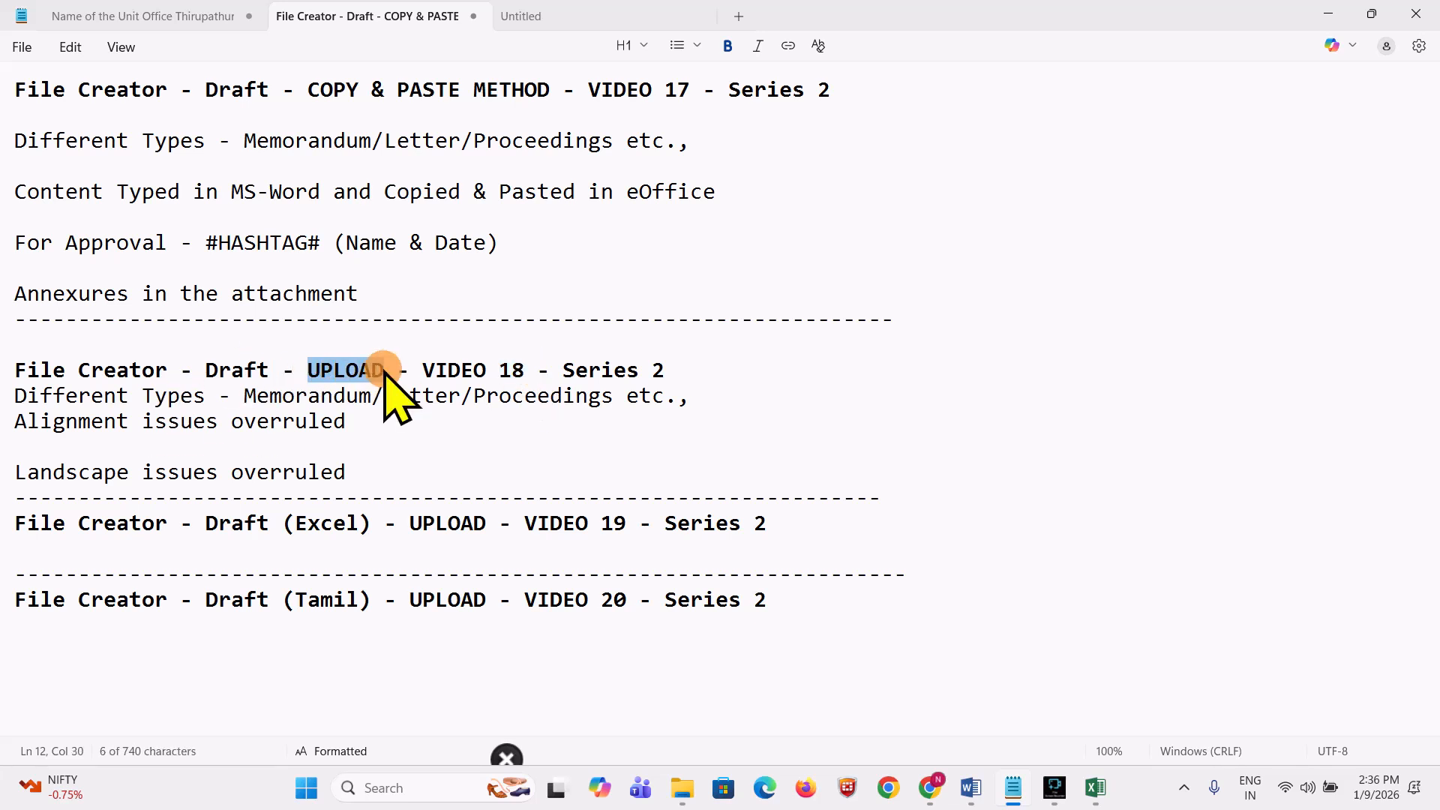
key("alt+Tab")
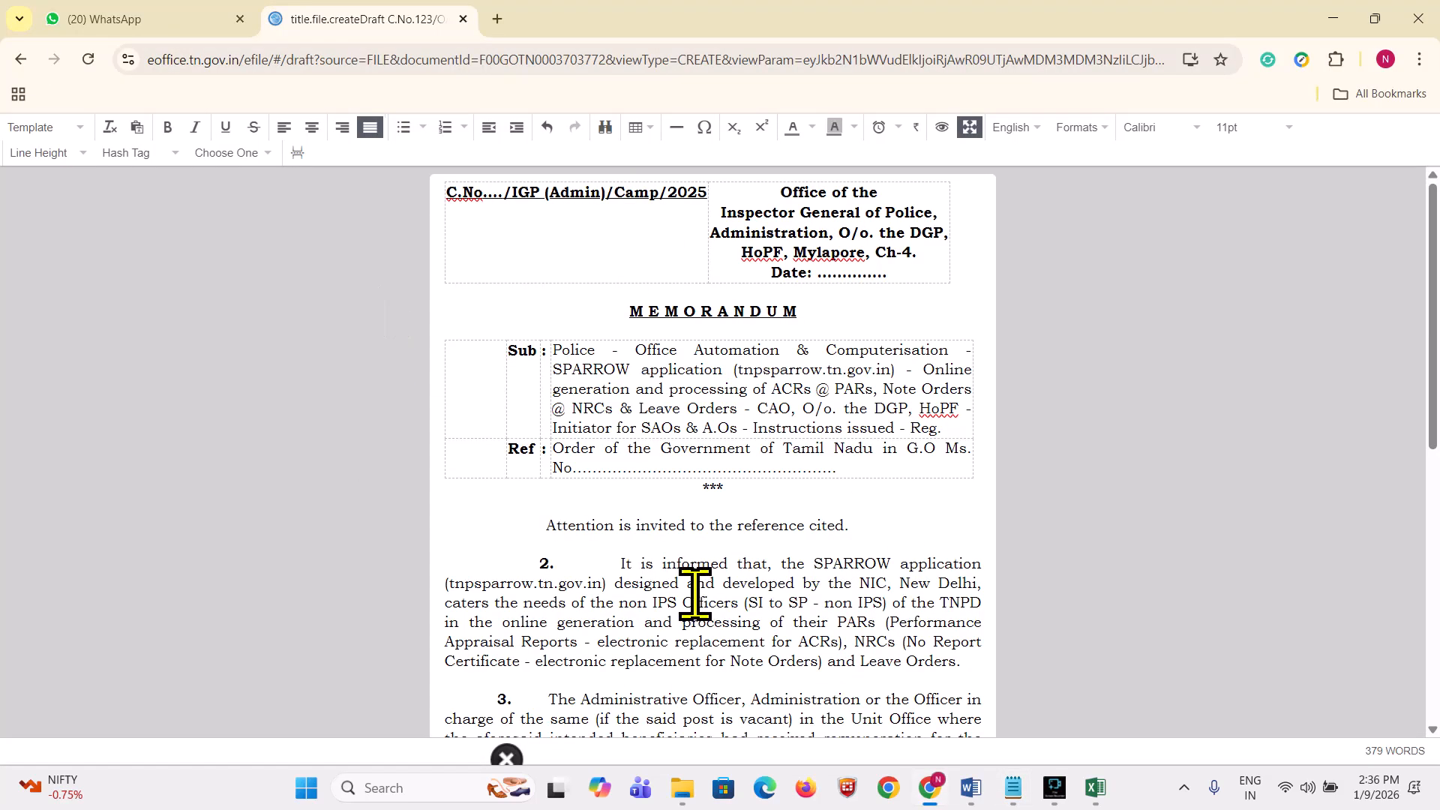
key("alt+Tab")
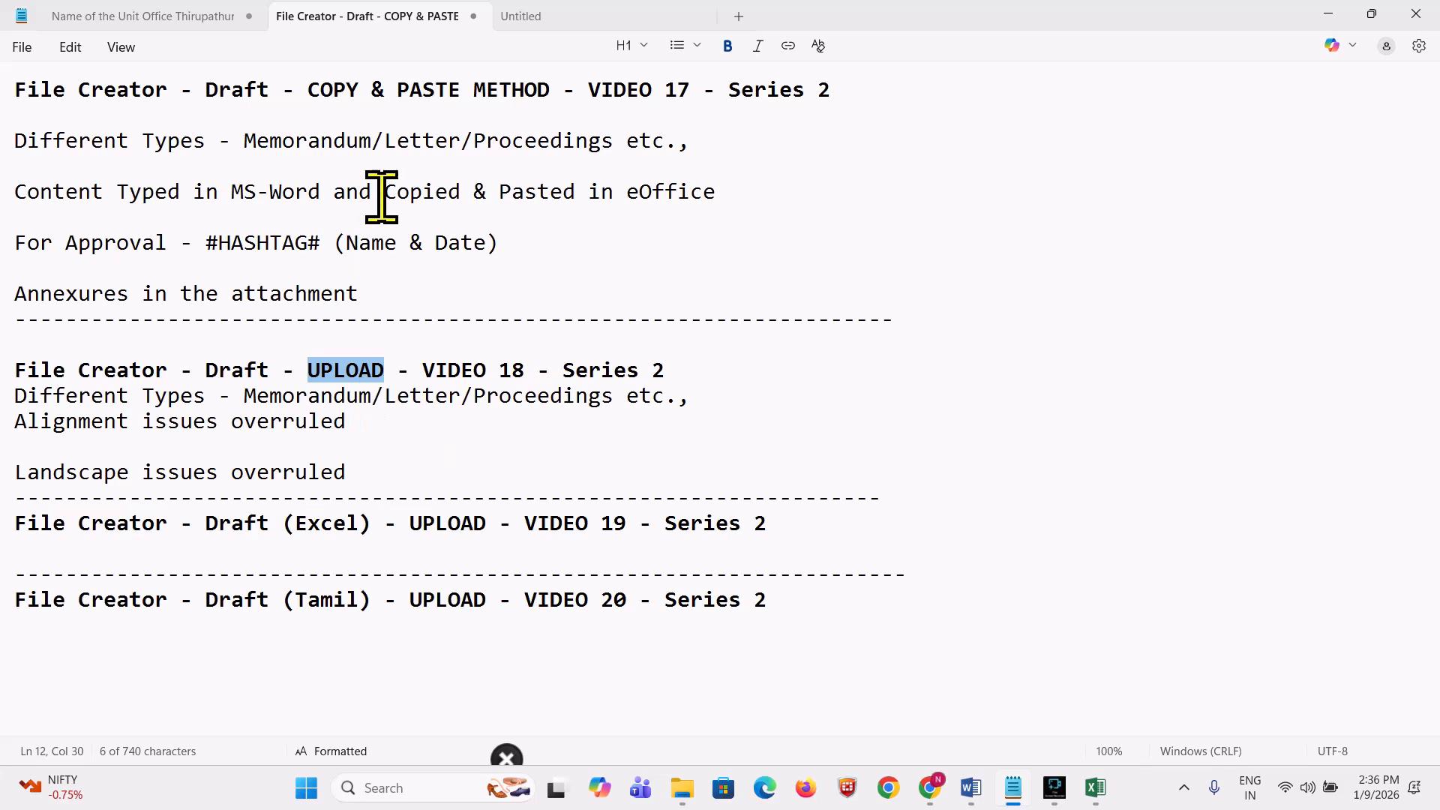
key("alt+Tab")
key("alt+Tab")
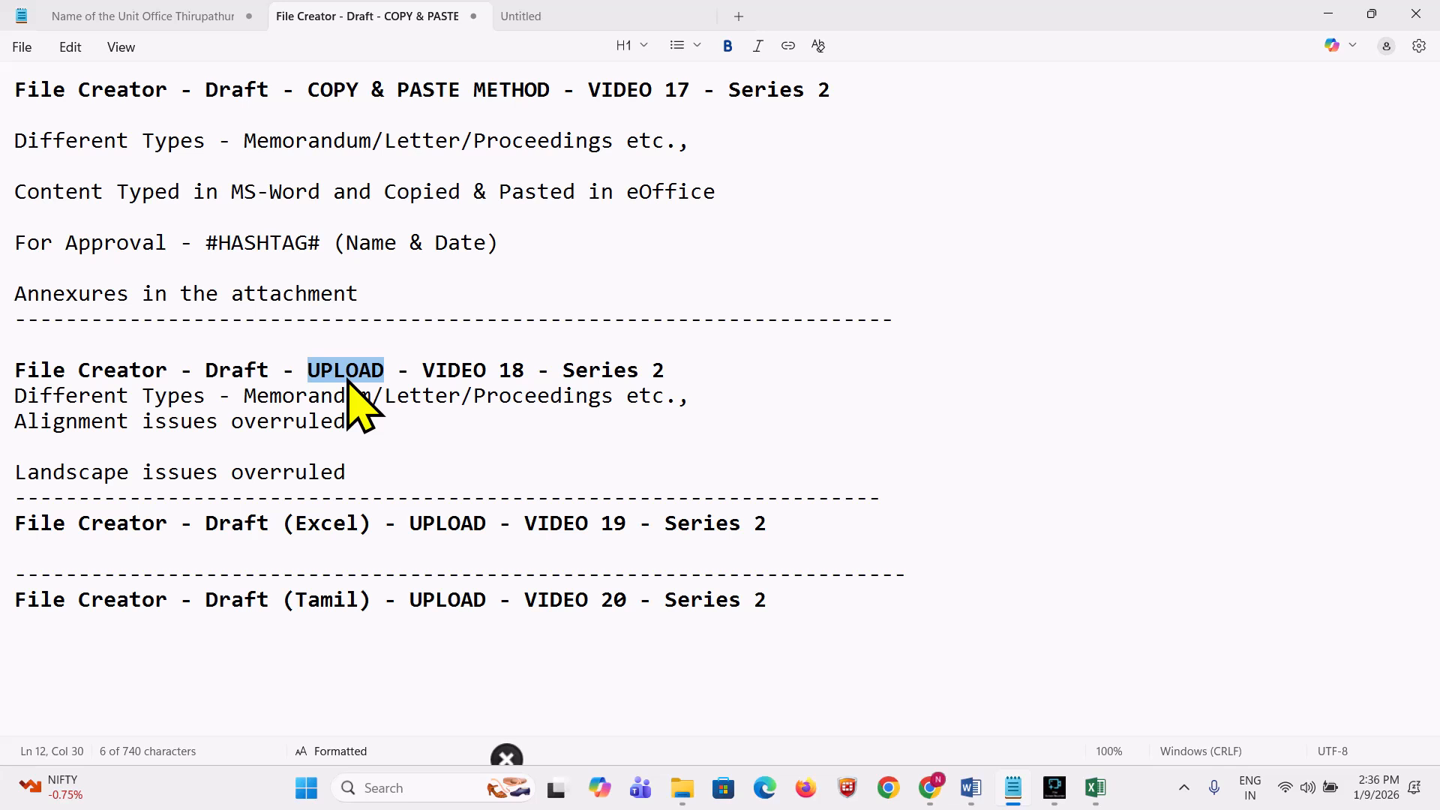
key("alt+Tab")
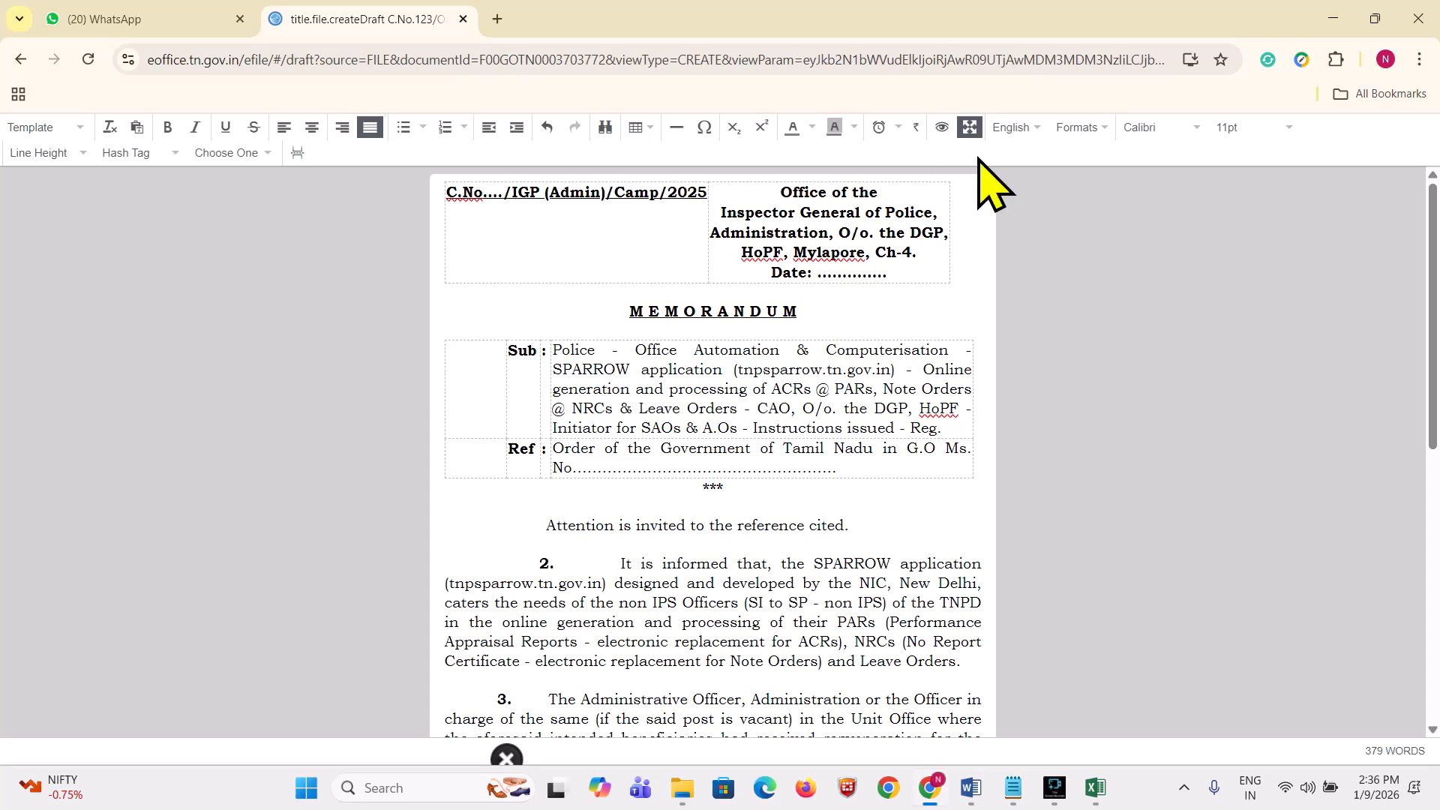
Step: Exit full-screen editing and preview the pasted SPARROW memorandum once
left_click(969, 127)
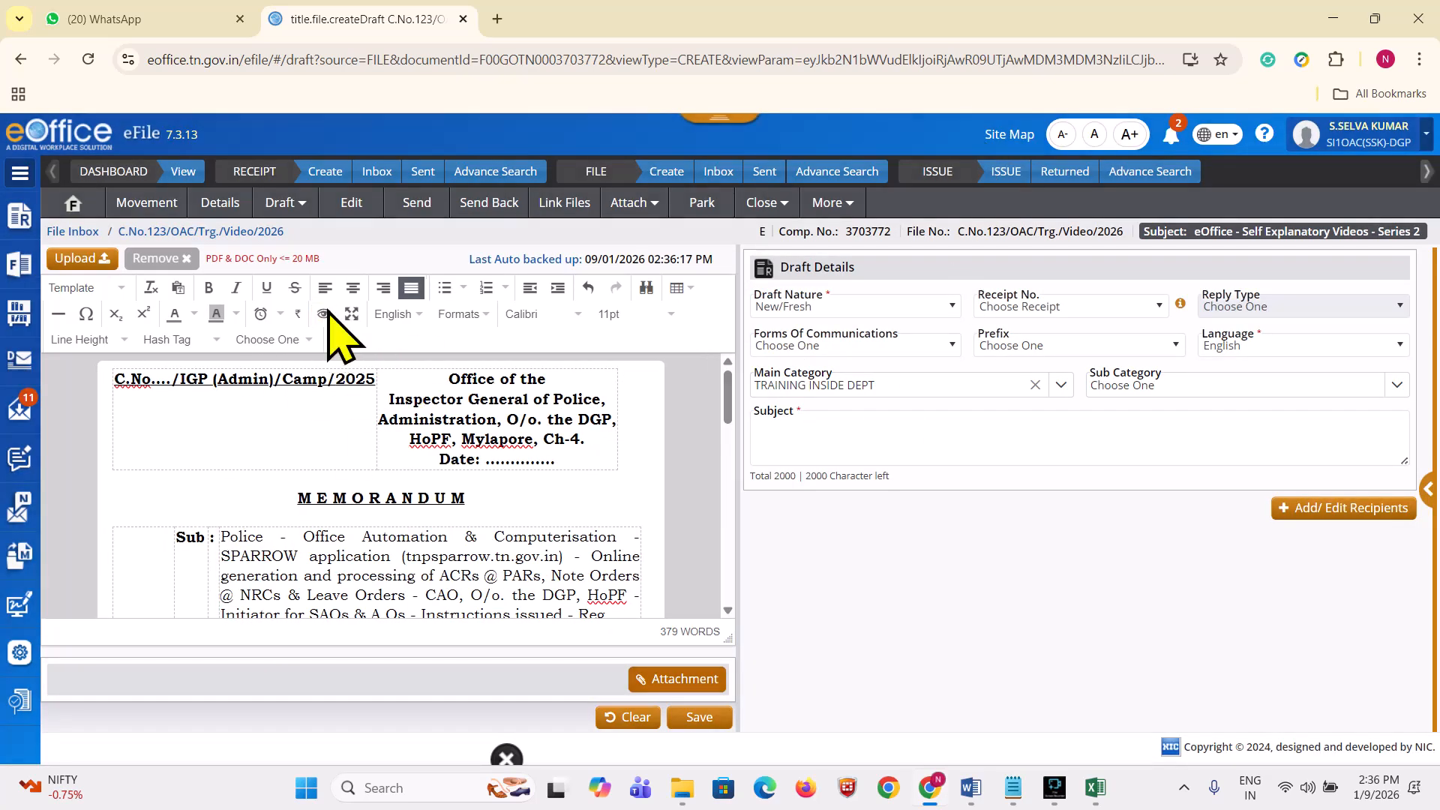
left_click(325, 313)
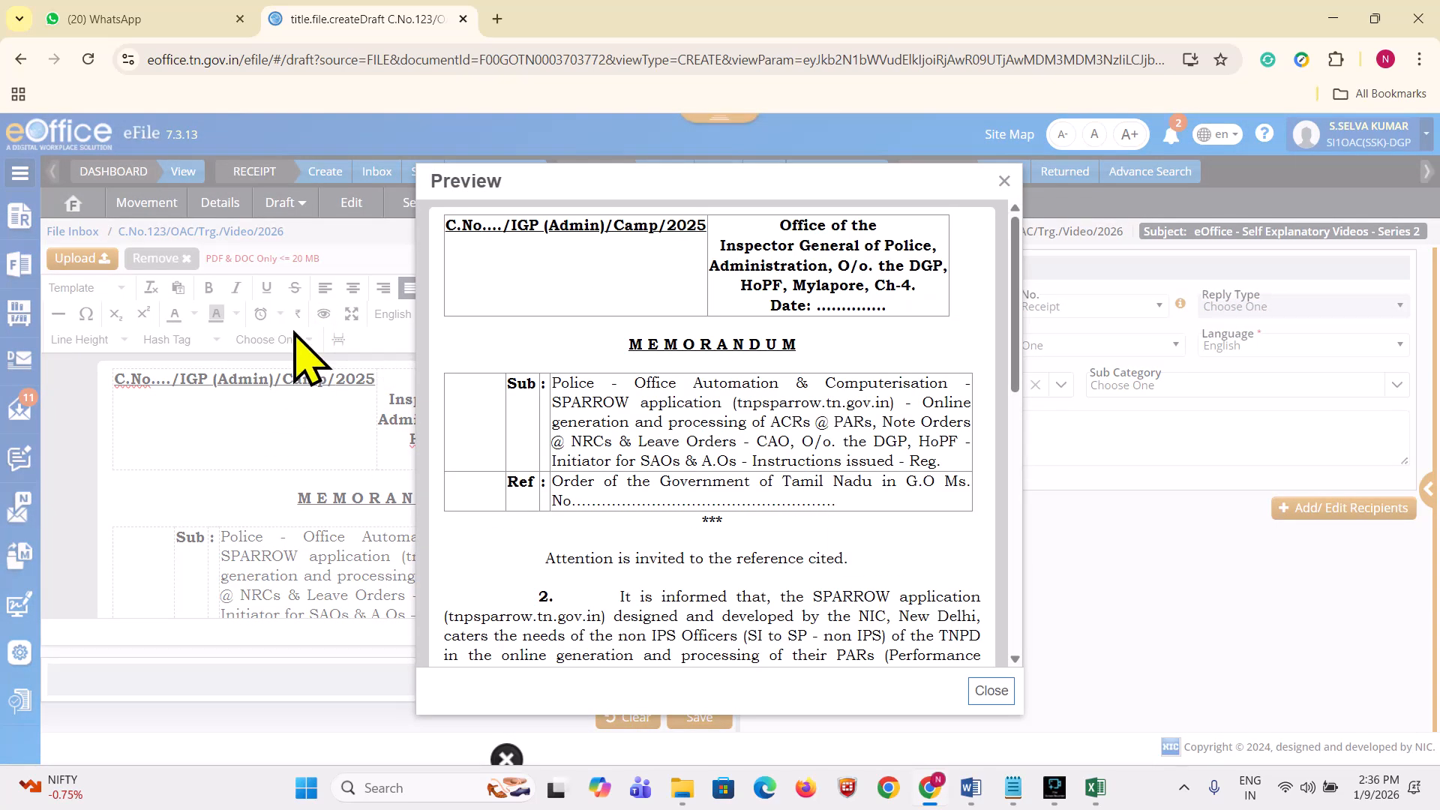
left_click(1005, 181)
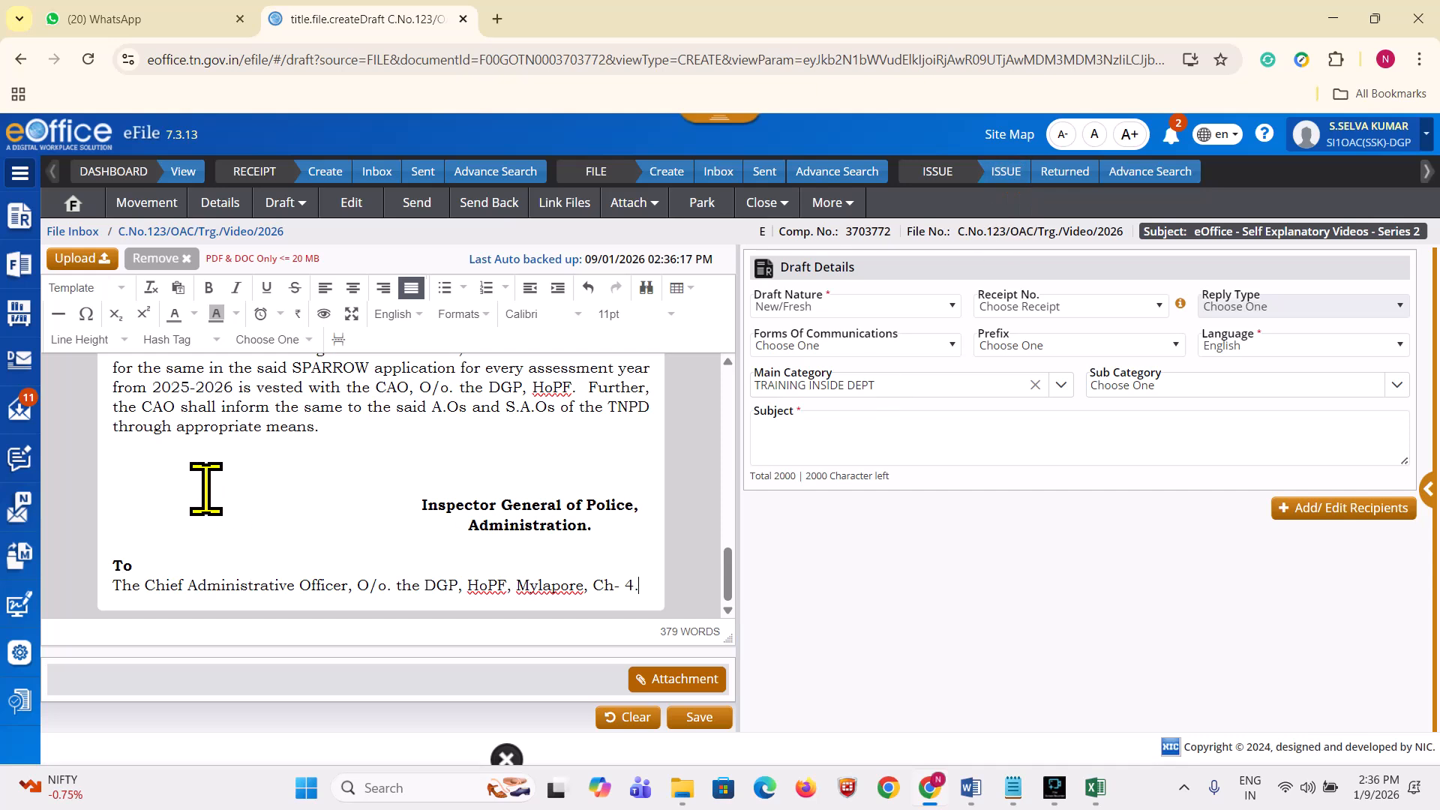
scroll(206, 489, "up", 10)
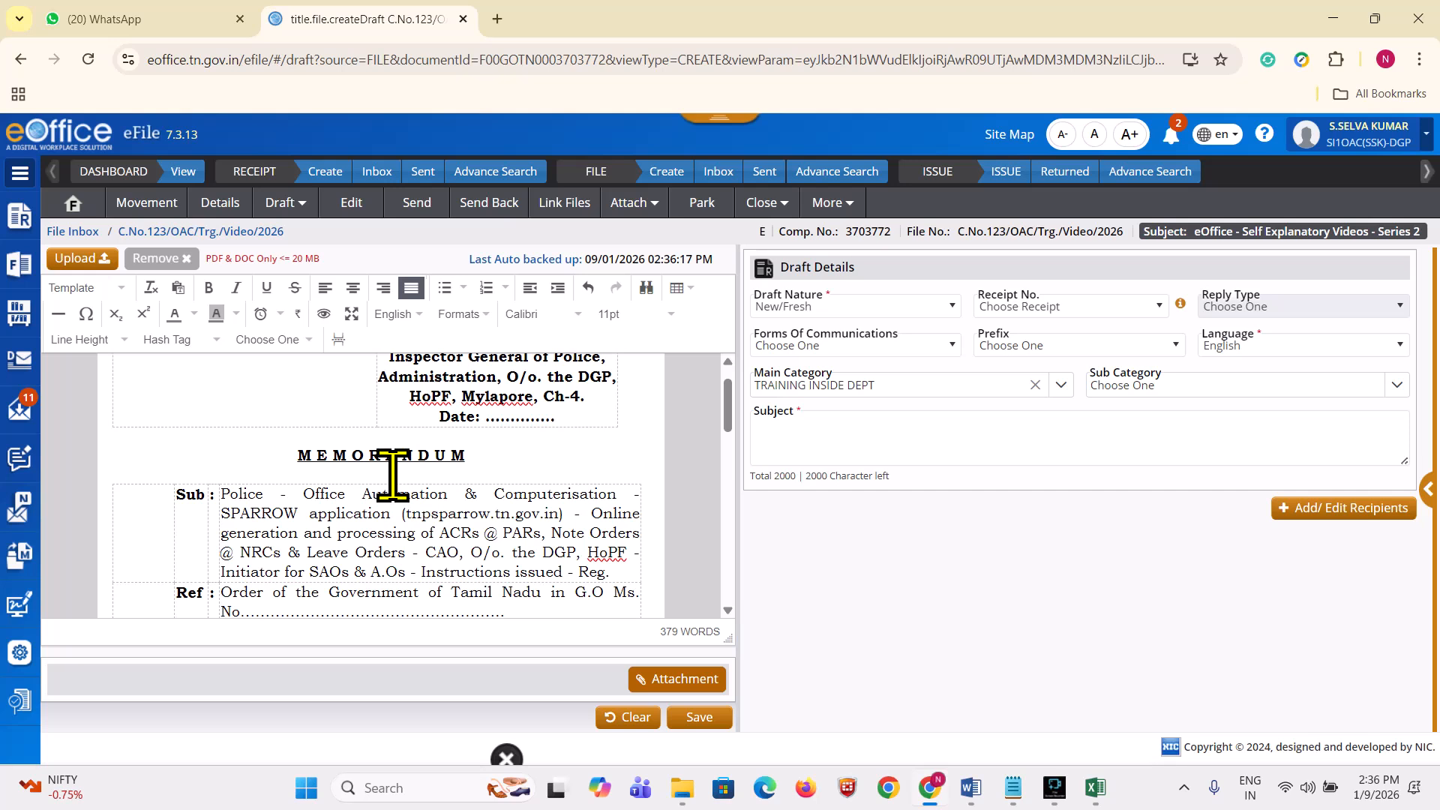
Step: Preview the memorandum again, scrolling through it before closing the preview
left_click(325, 315)
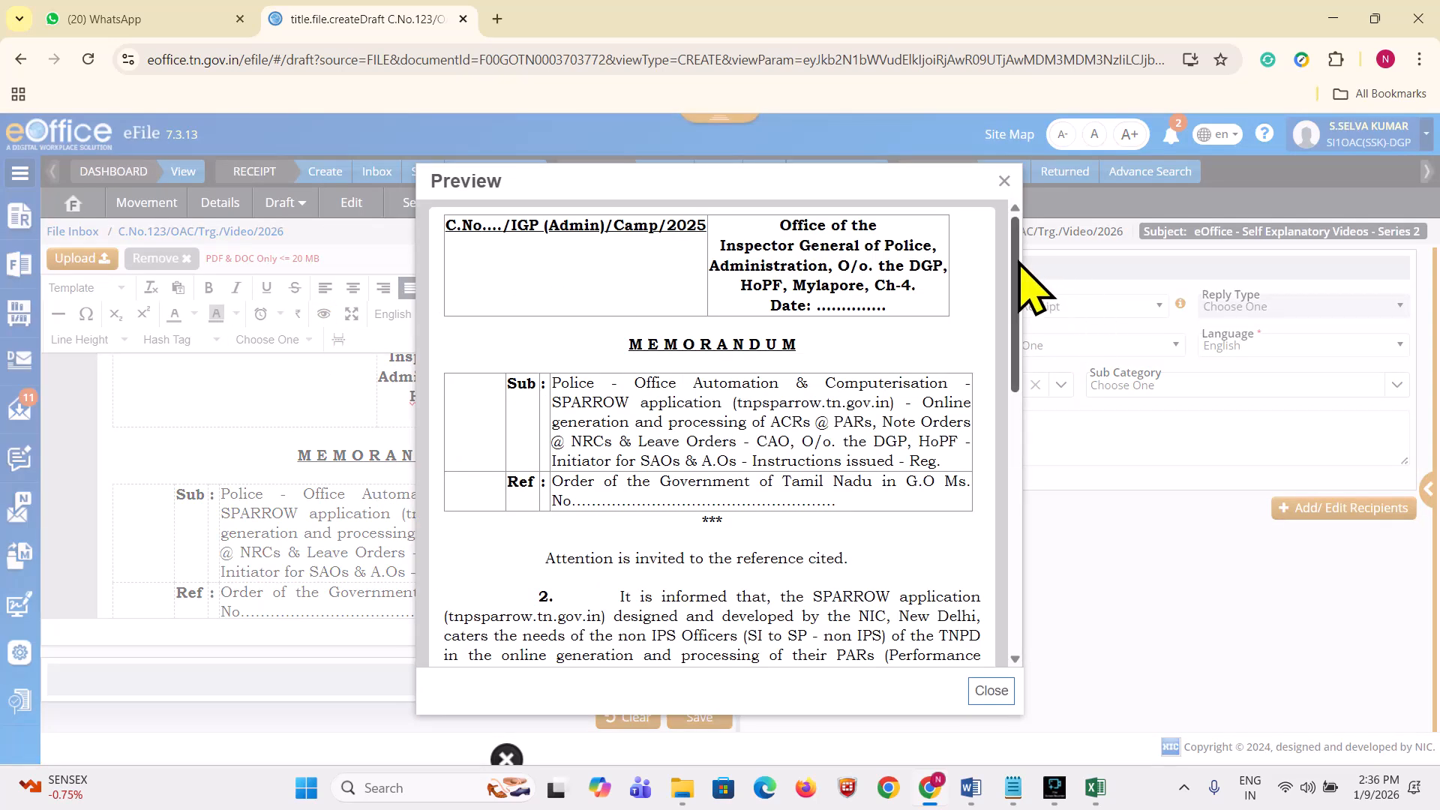
left_click_drag(1019, 259, 984, 688)
left_click(989, 690)
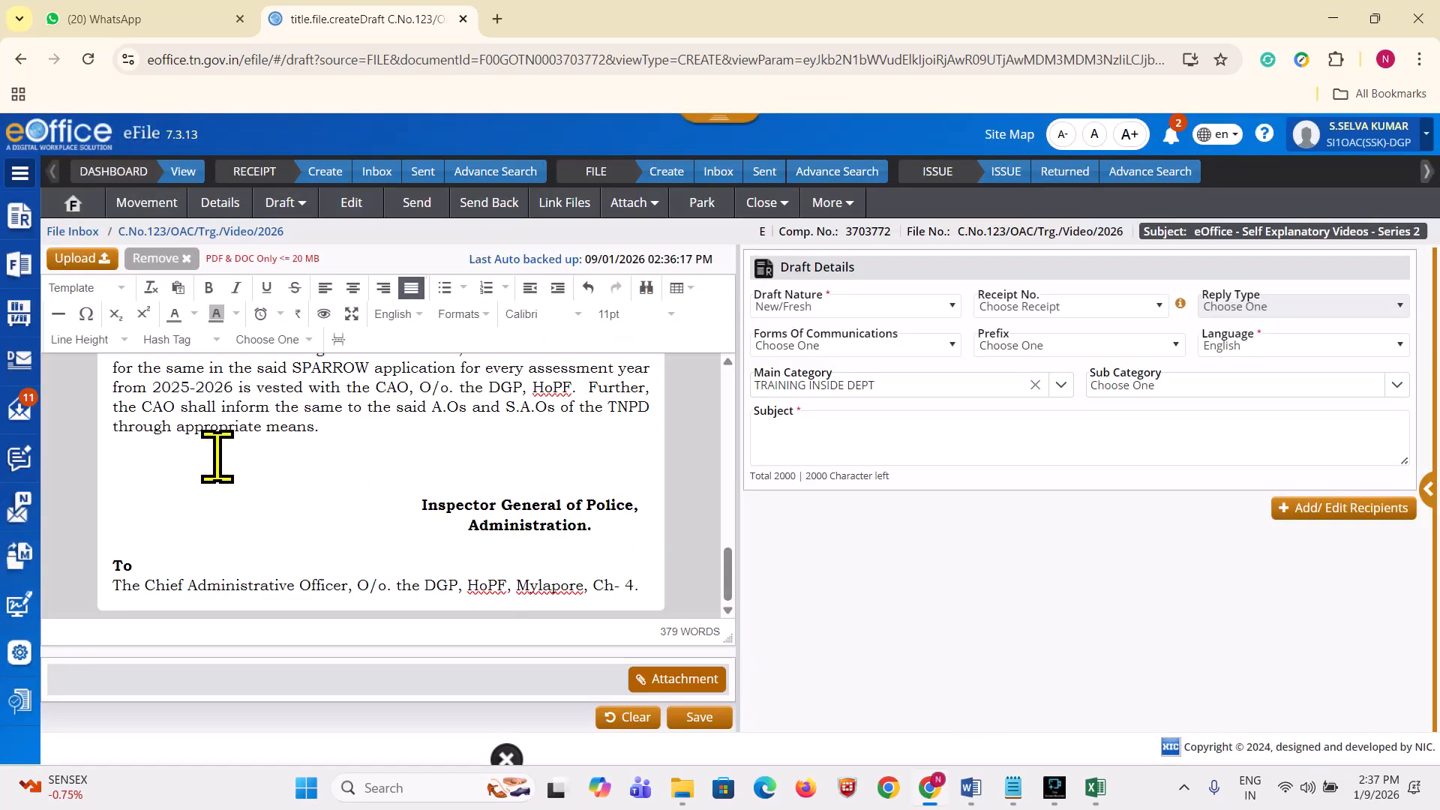
scroll(222, 487, "up", 10)
scroll(221, 488, "up", 2)
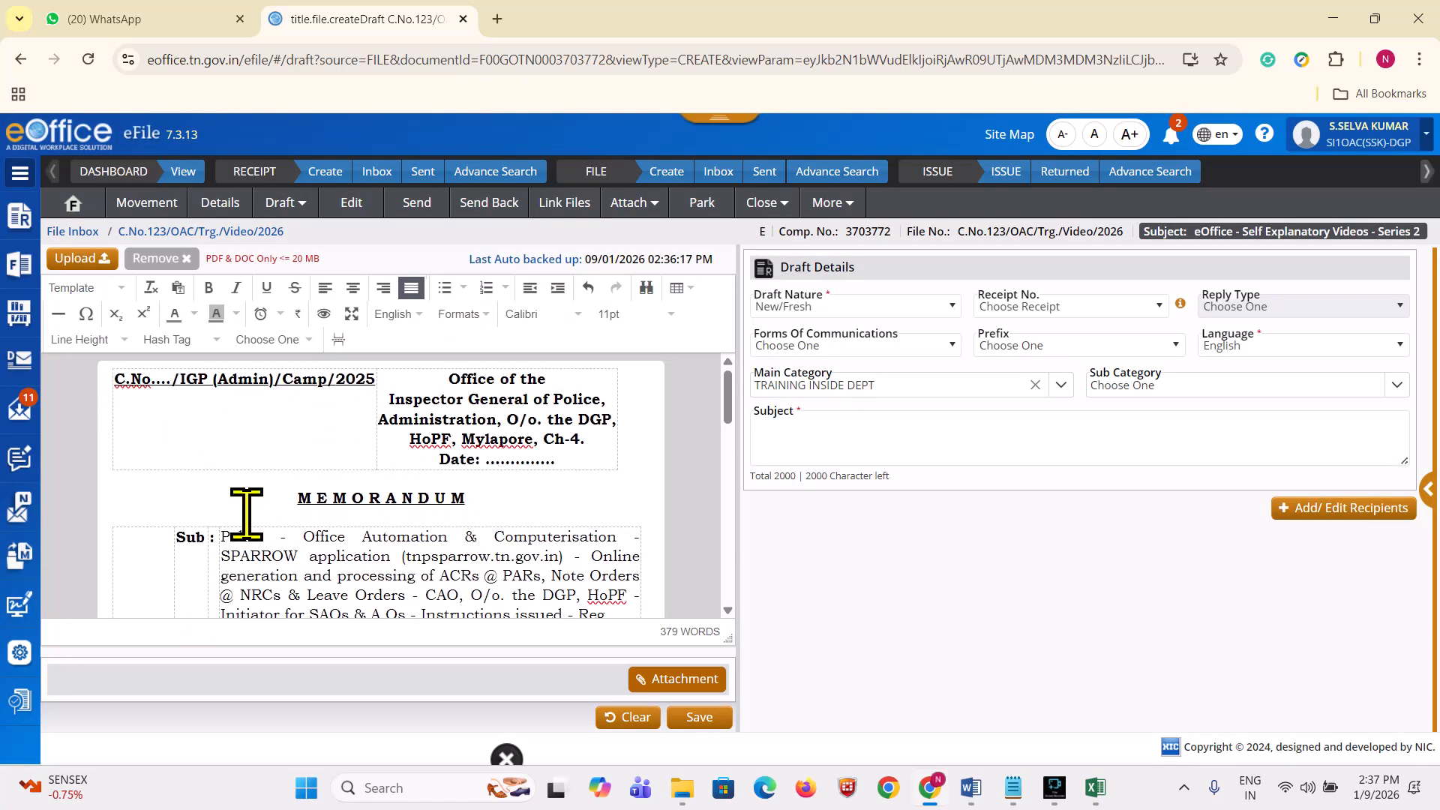
scroll(431, 498, "down", 1)
scroll(442, 506, "up", 1)
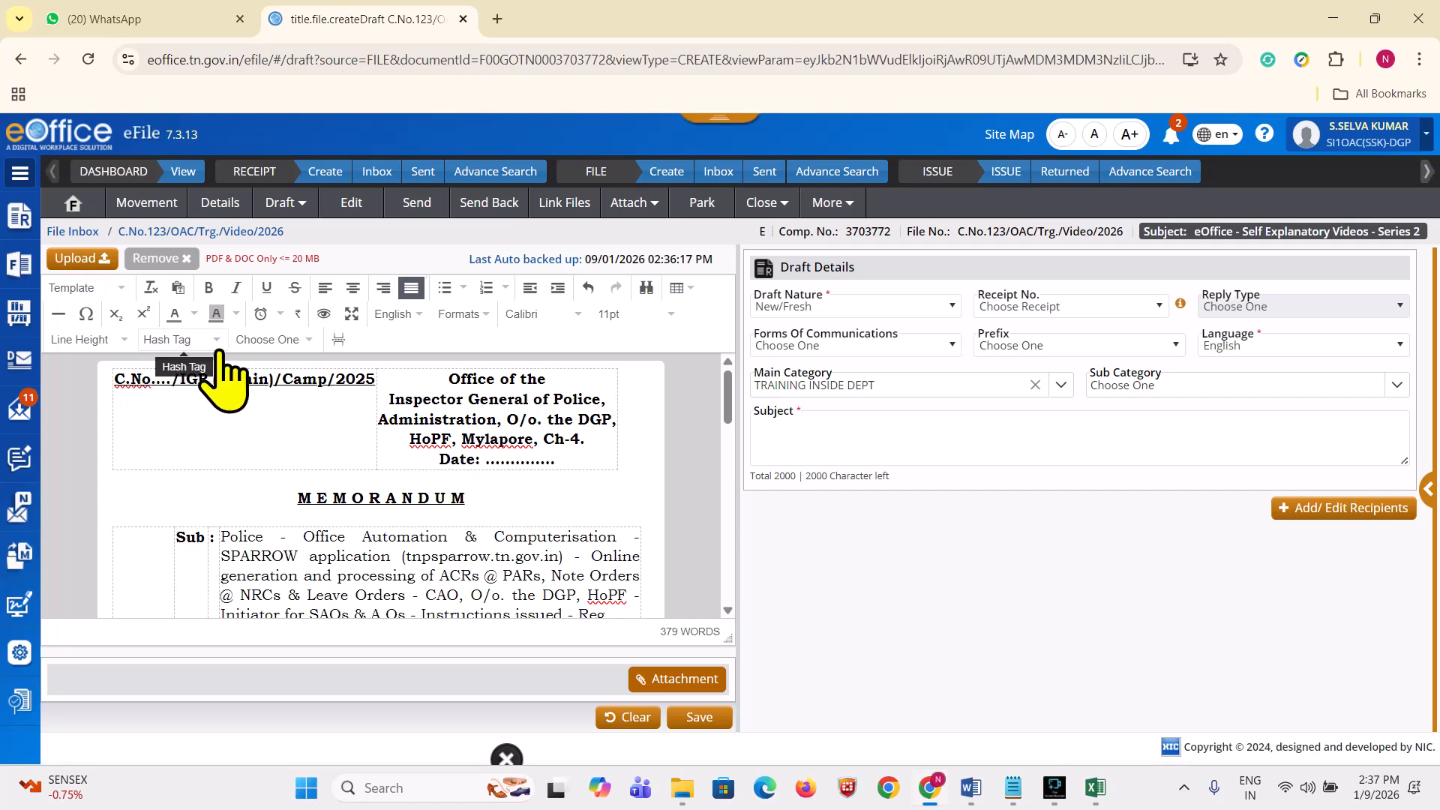
Step: Replace the dots after Date with the #ApprovedDate# hash tag
left_click_drag(556, 461, 471, 461)
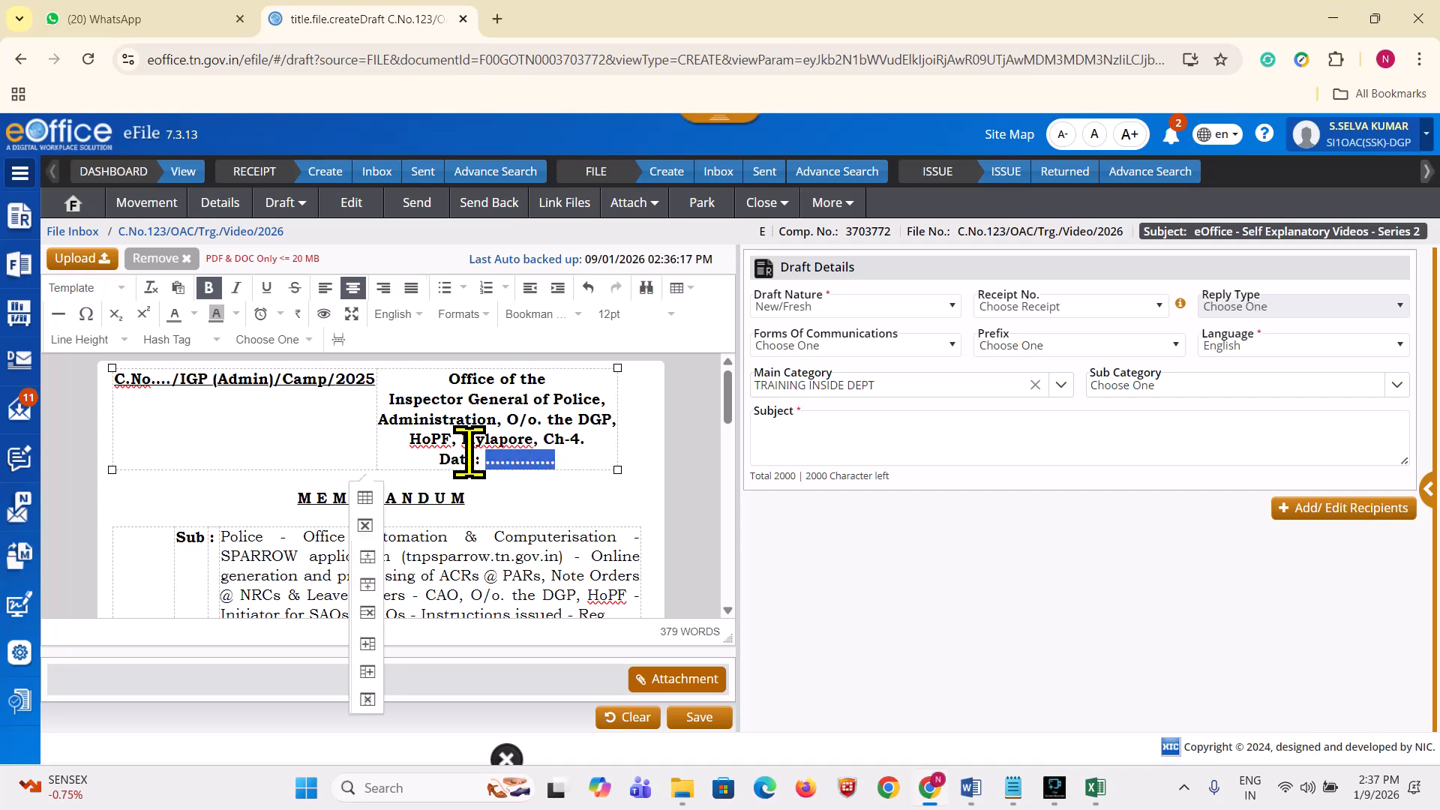
left_click(186, 342)
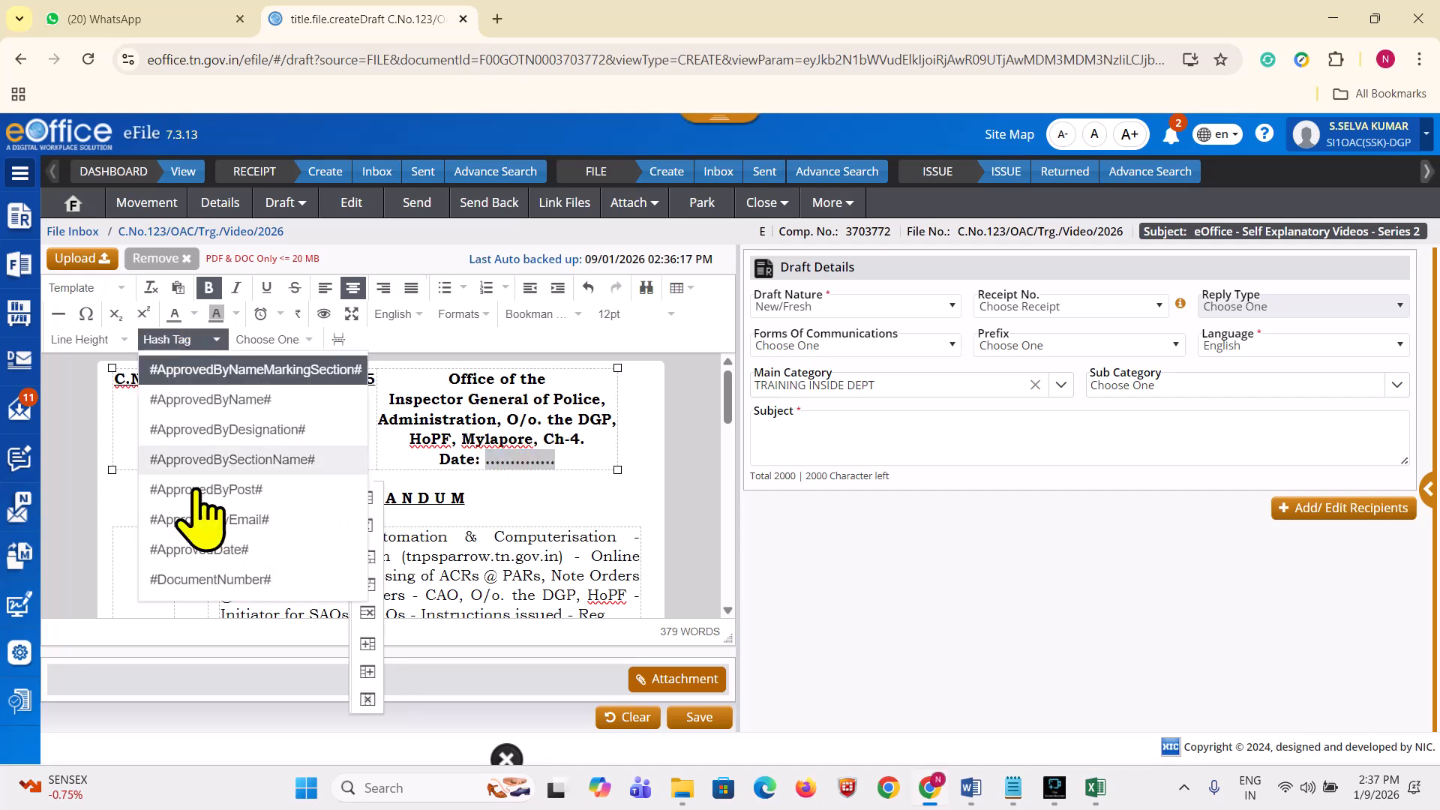
left_click(201, 550)
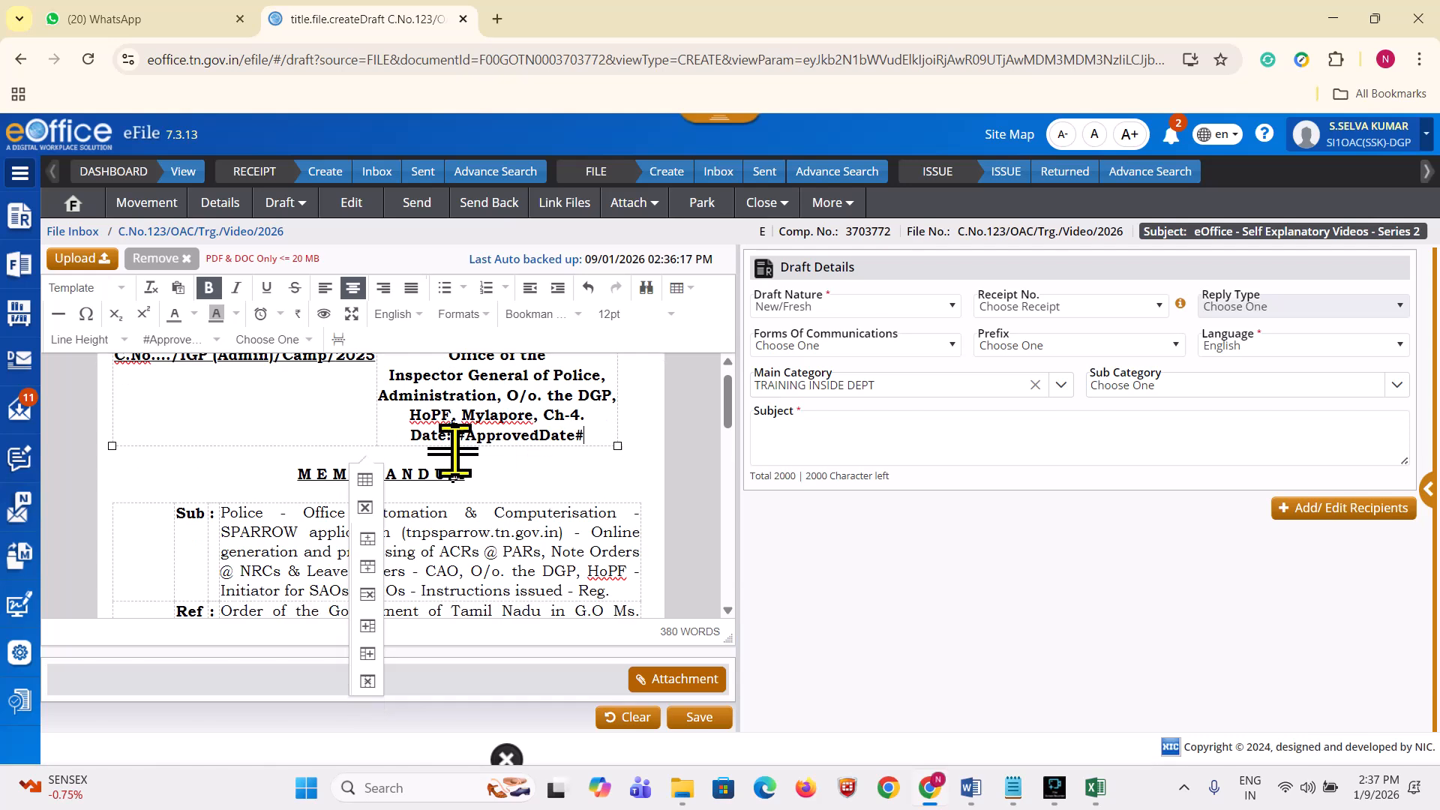
scroll(525, 472, "down", 15)
Step: Insert the #ApprovedByName# tag on the line above Inspector General of Police
left_click(471, 473)
left_click(459, 492)
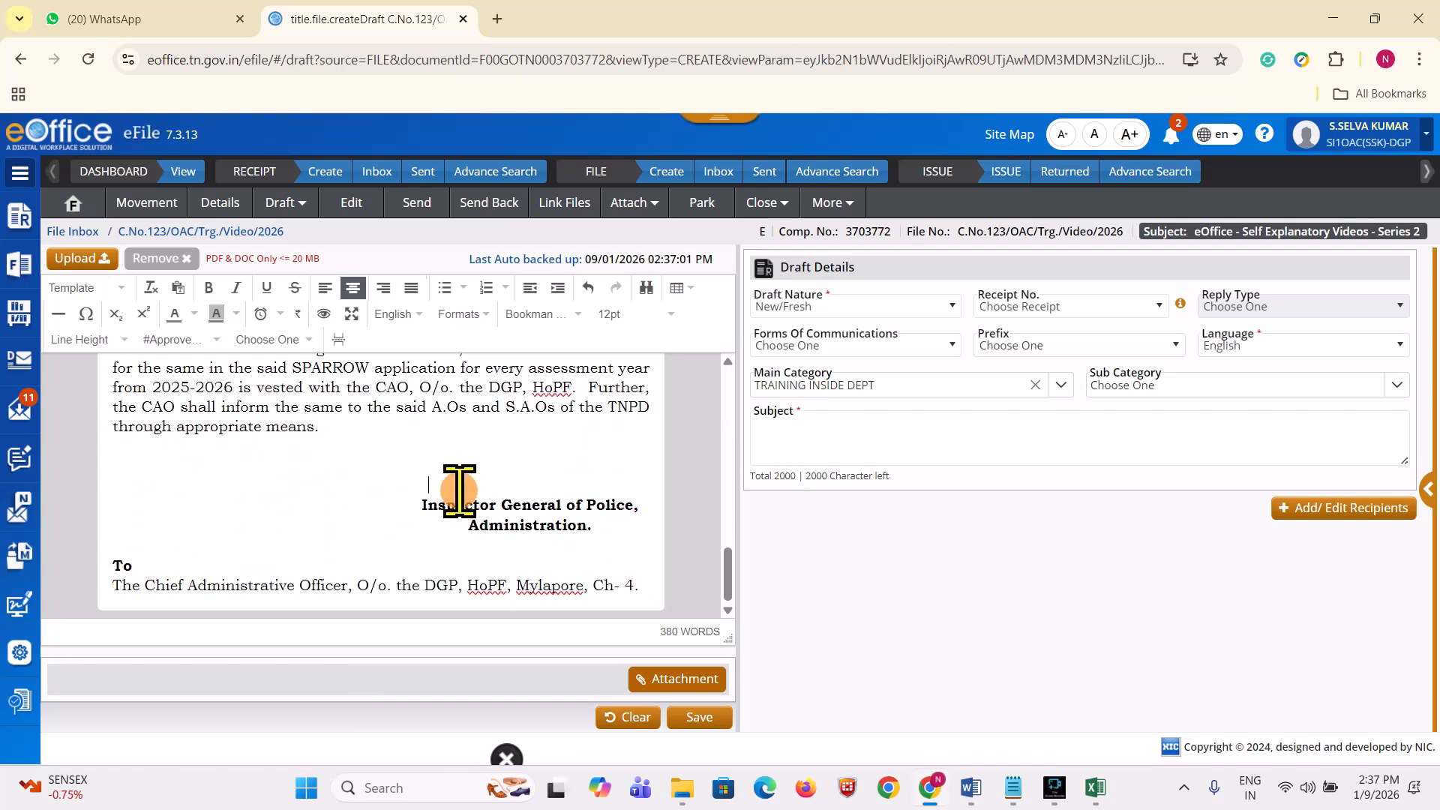
left_click(163, 340)
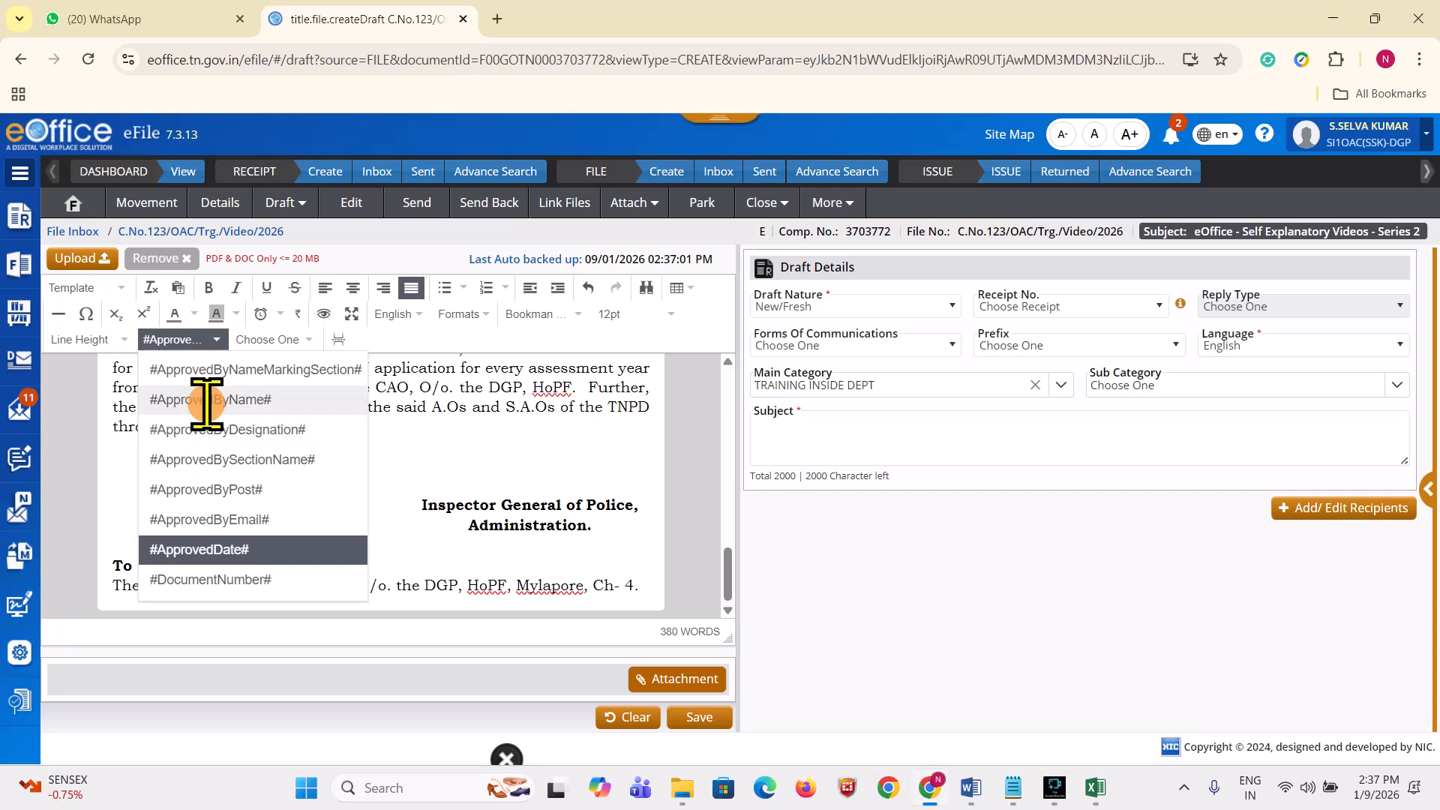
left_click(196, 401)
left_click_drag(523, 511, 463, 485)
left_click(541, 500)
left_click(477, 502)
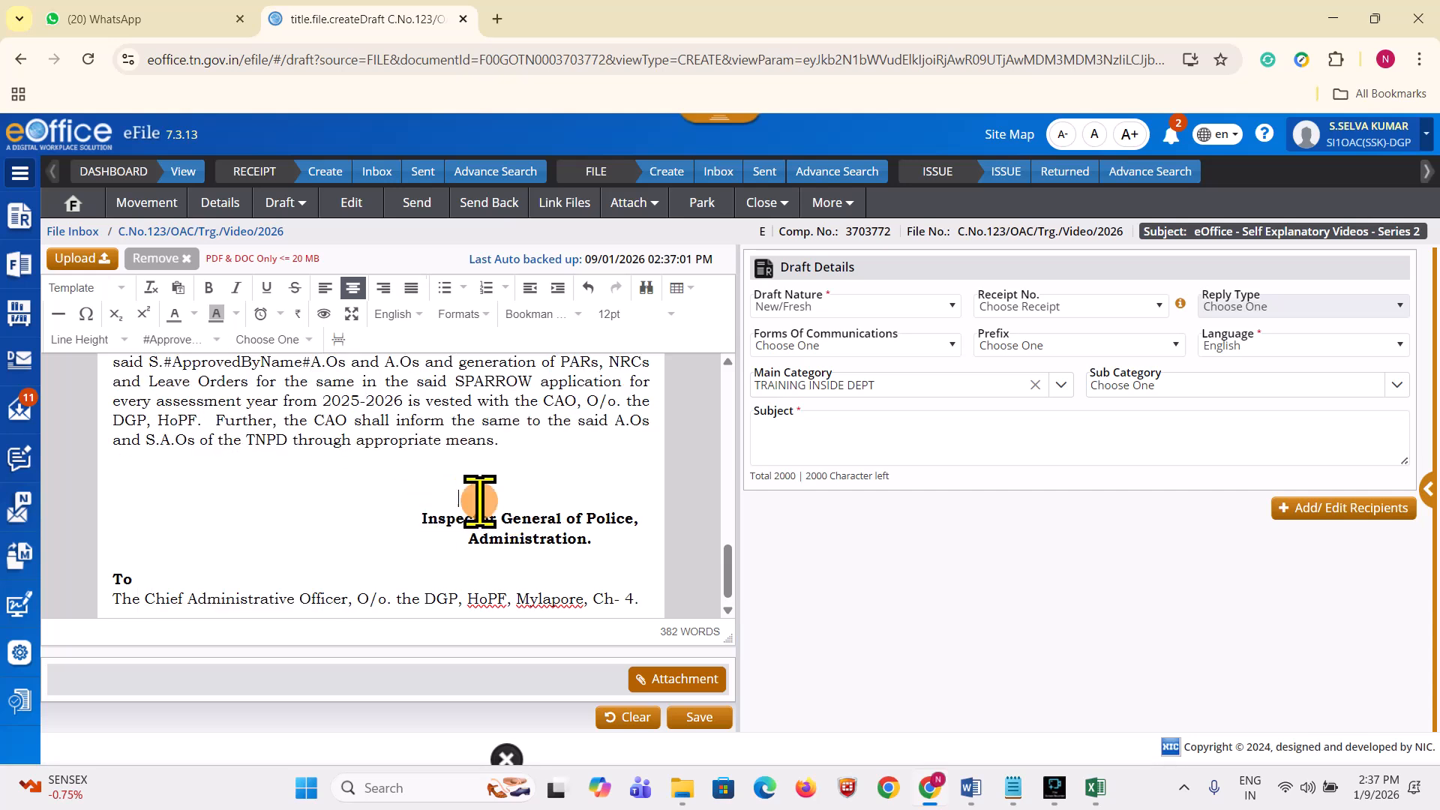
left_click(208, 339)
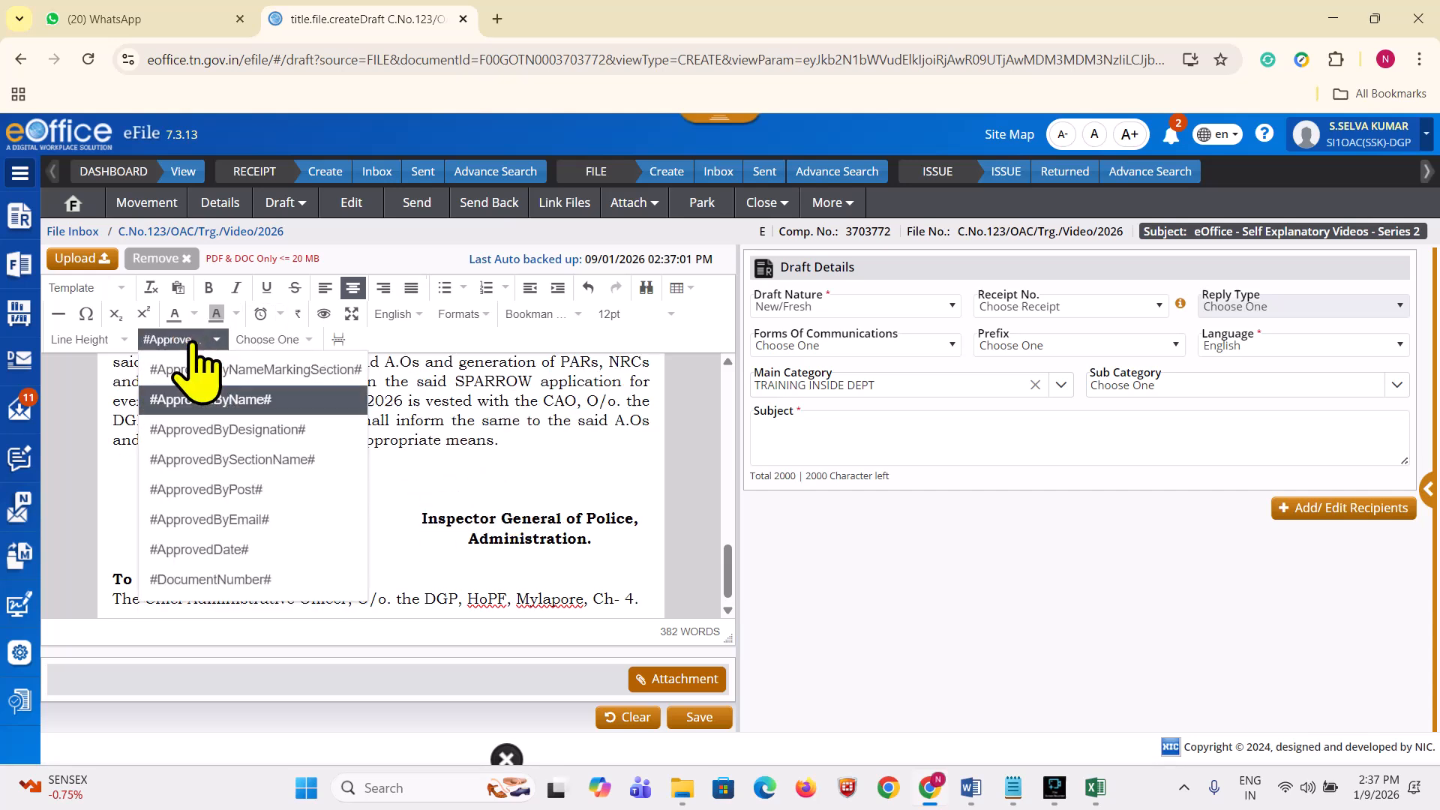
left_click(249, 431)
left_click(391, 501)
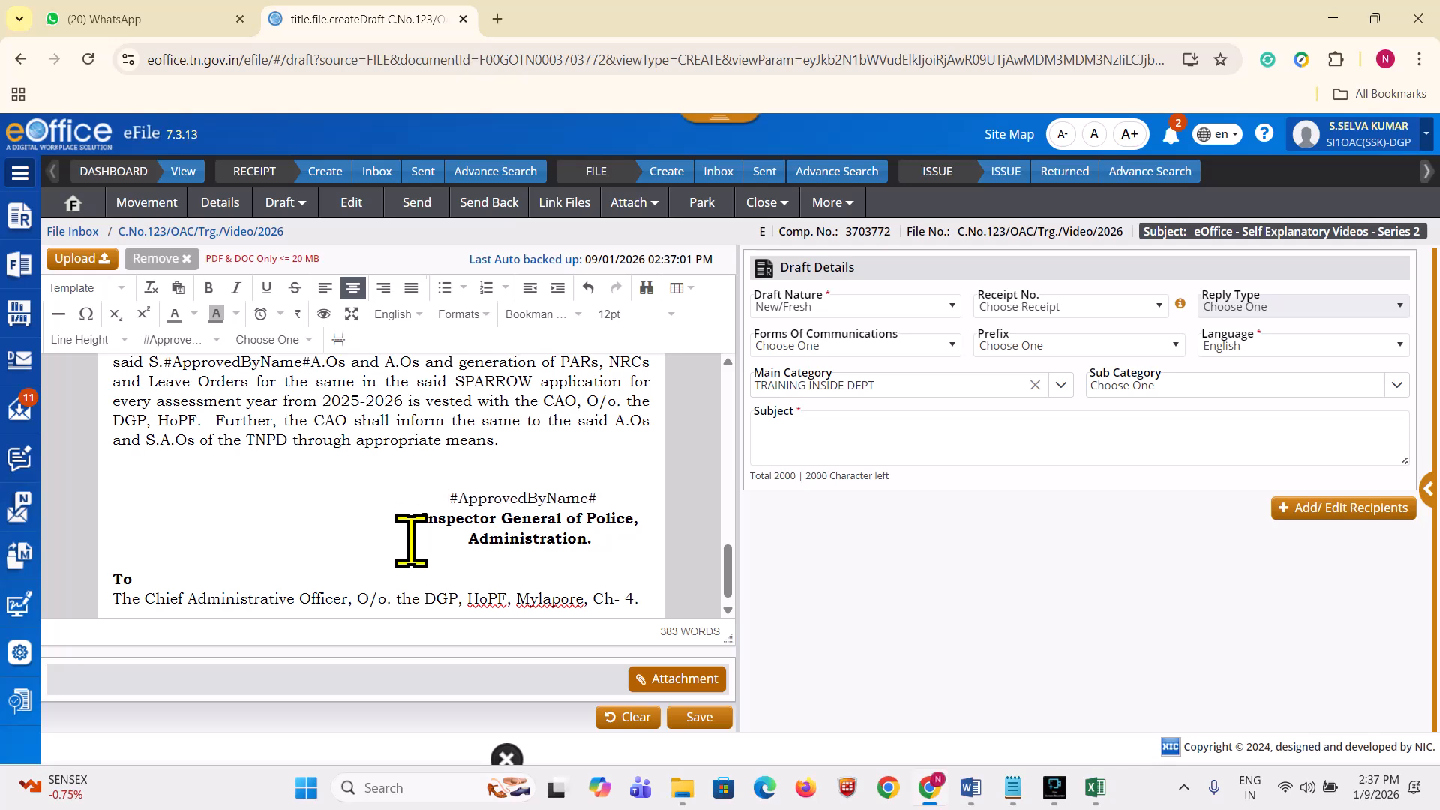
scroll(412, 539, "up", 10)
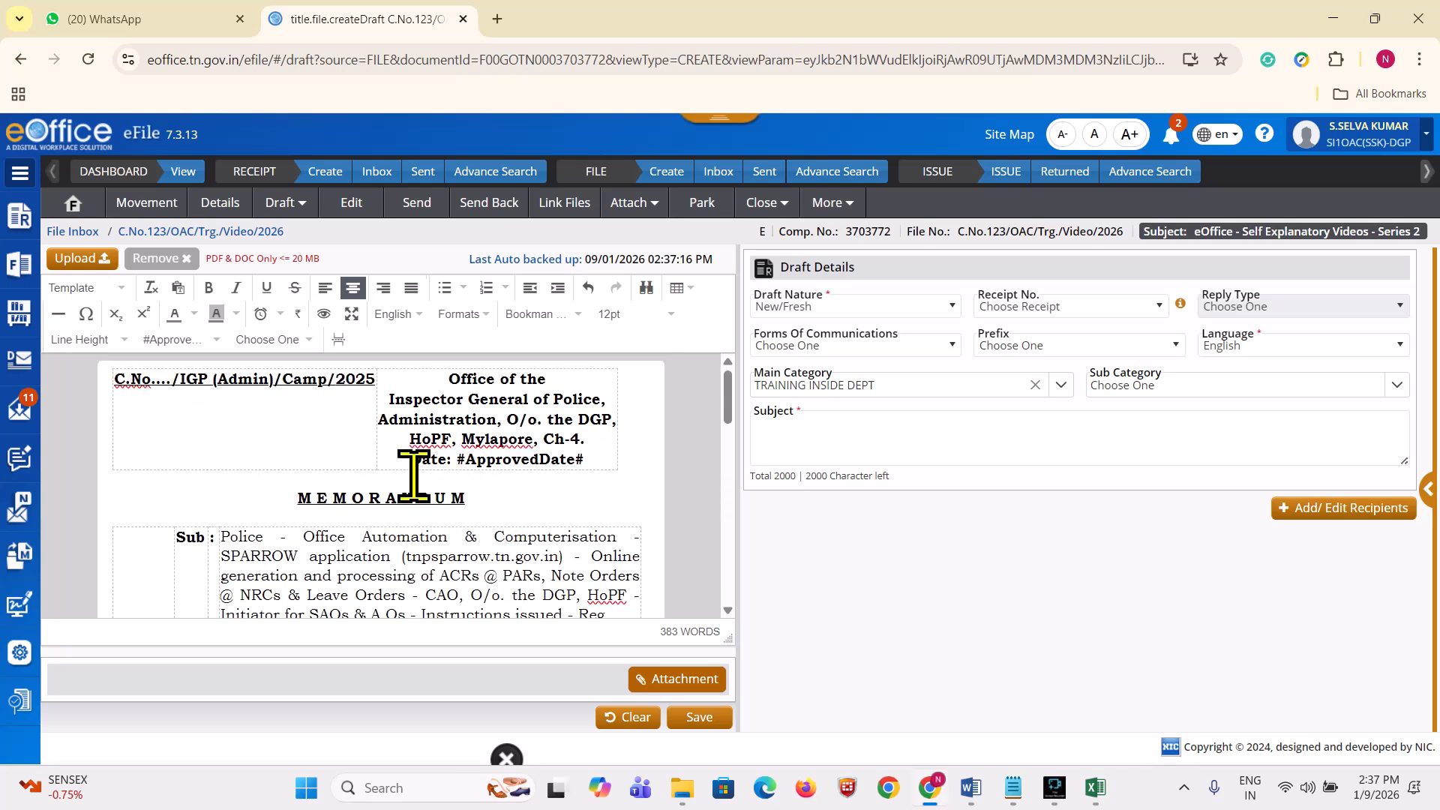
Step: Wipe the memorandum text, insert #ApprovedDate# and #ApprovedByName# tags, then select the date tag
key("ctrl+a")
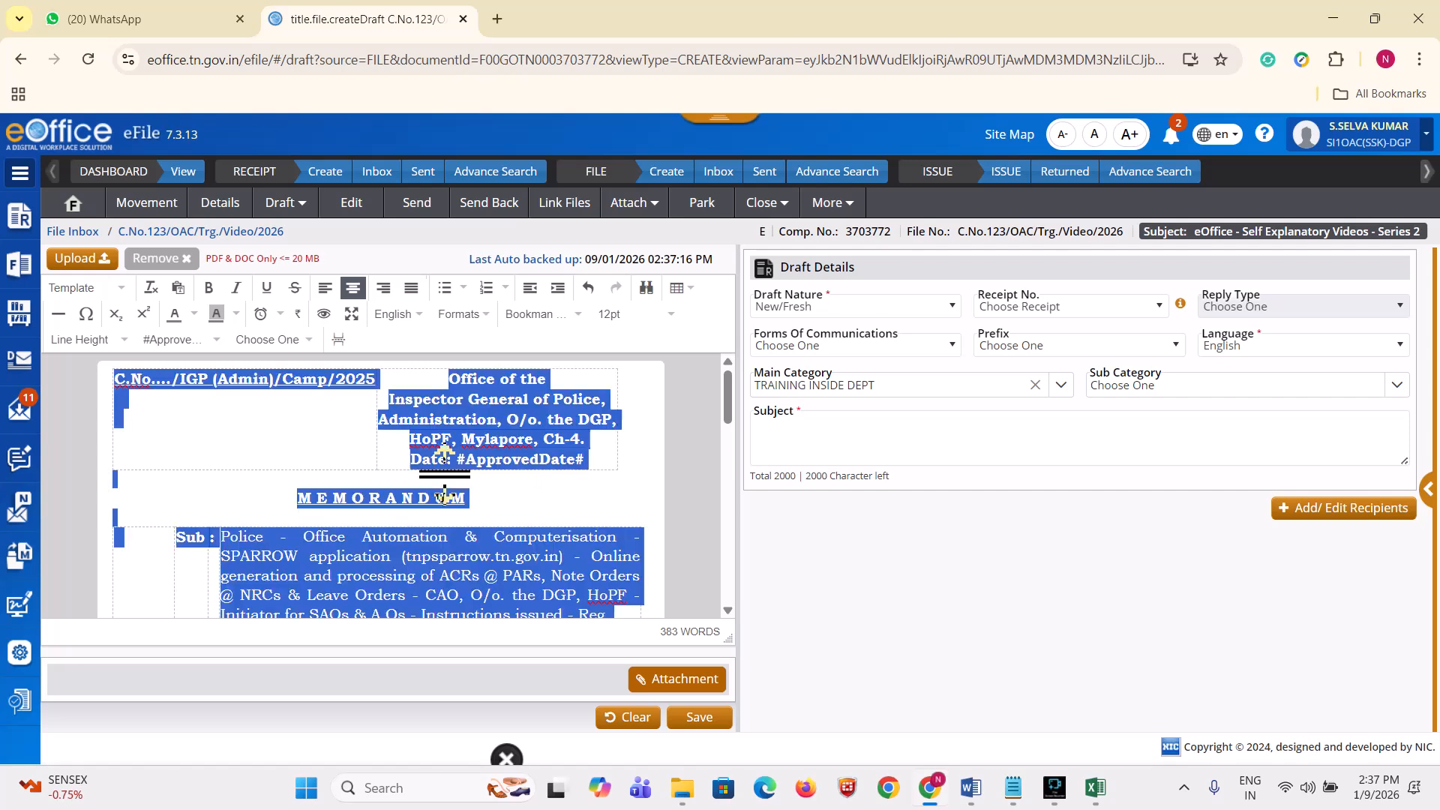
key("Delete")
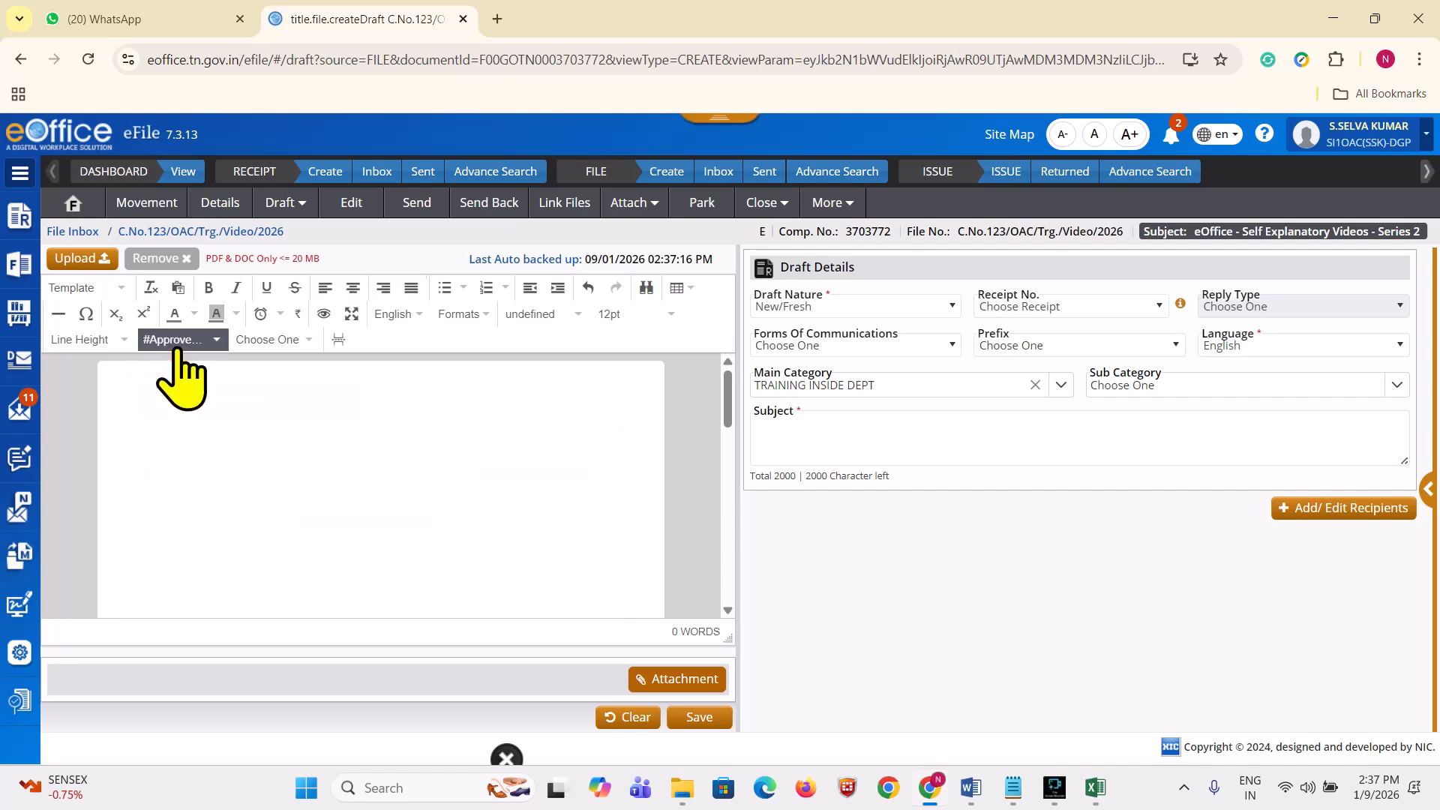
left_click(180, 340)
left_click(238, 550)
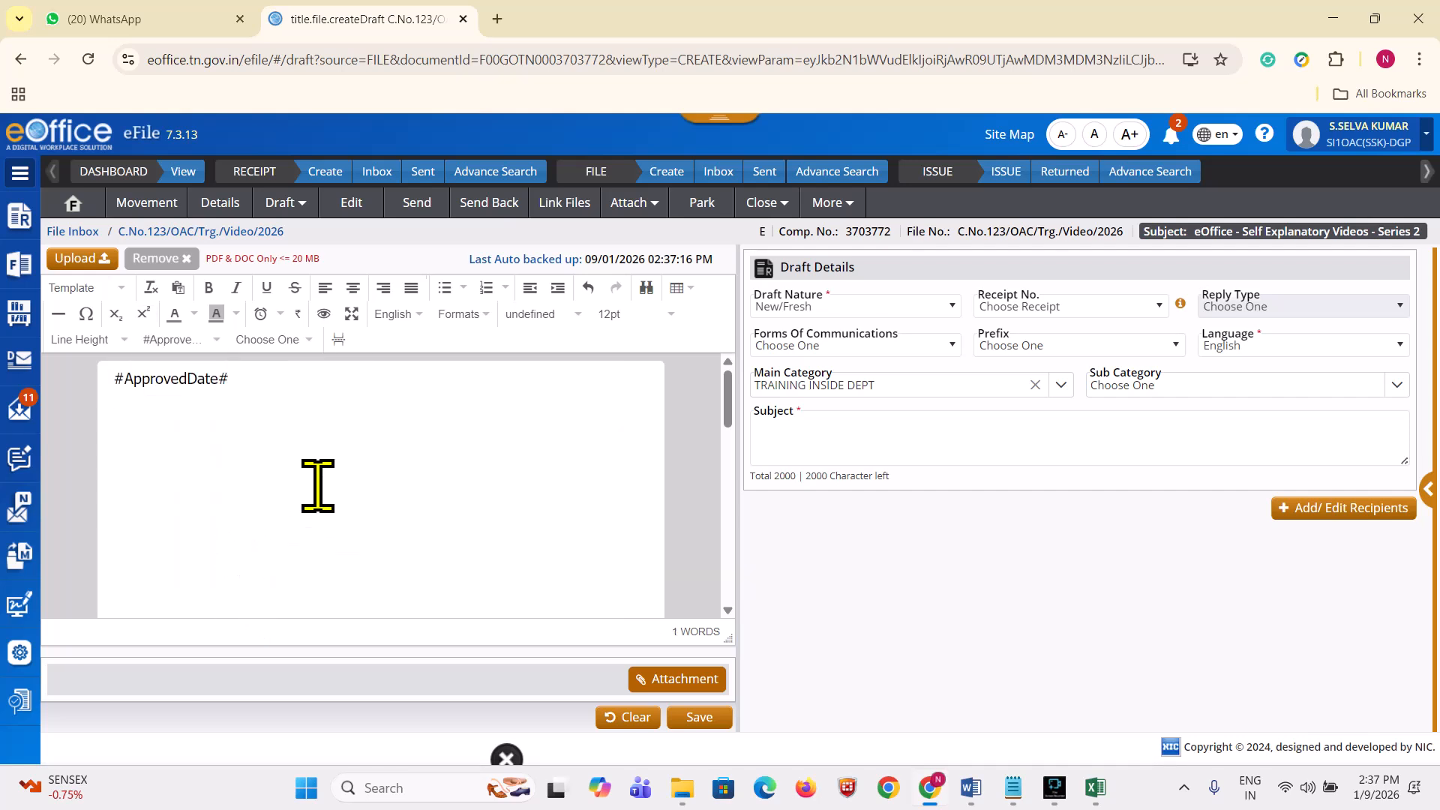
left_click(199, 340)
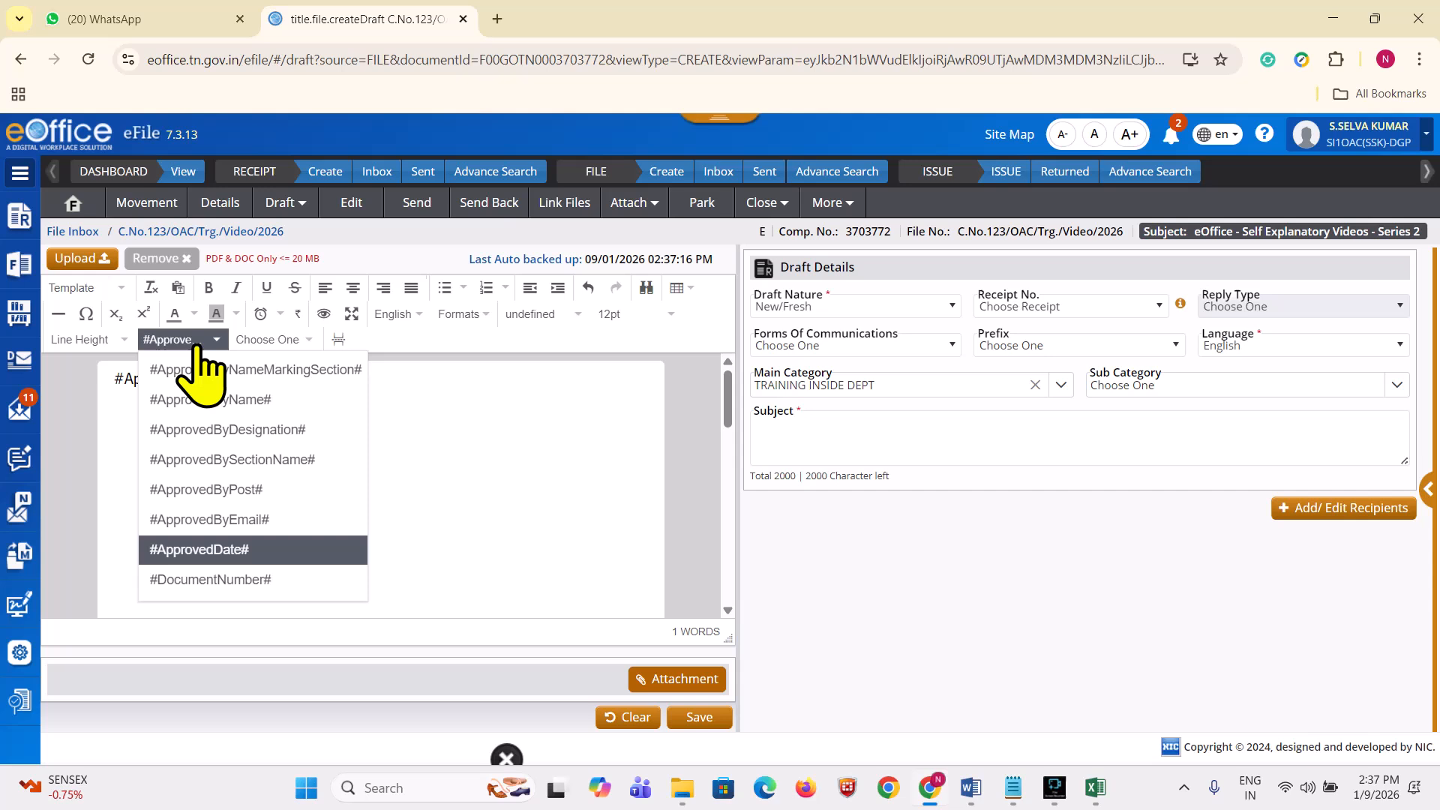
left_click(240, 392)
left_click_drag(231, 379, 33, 402)
key("ctrl+c")
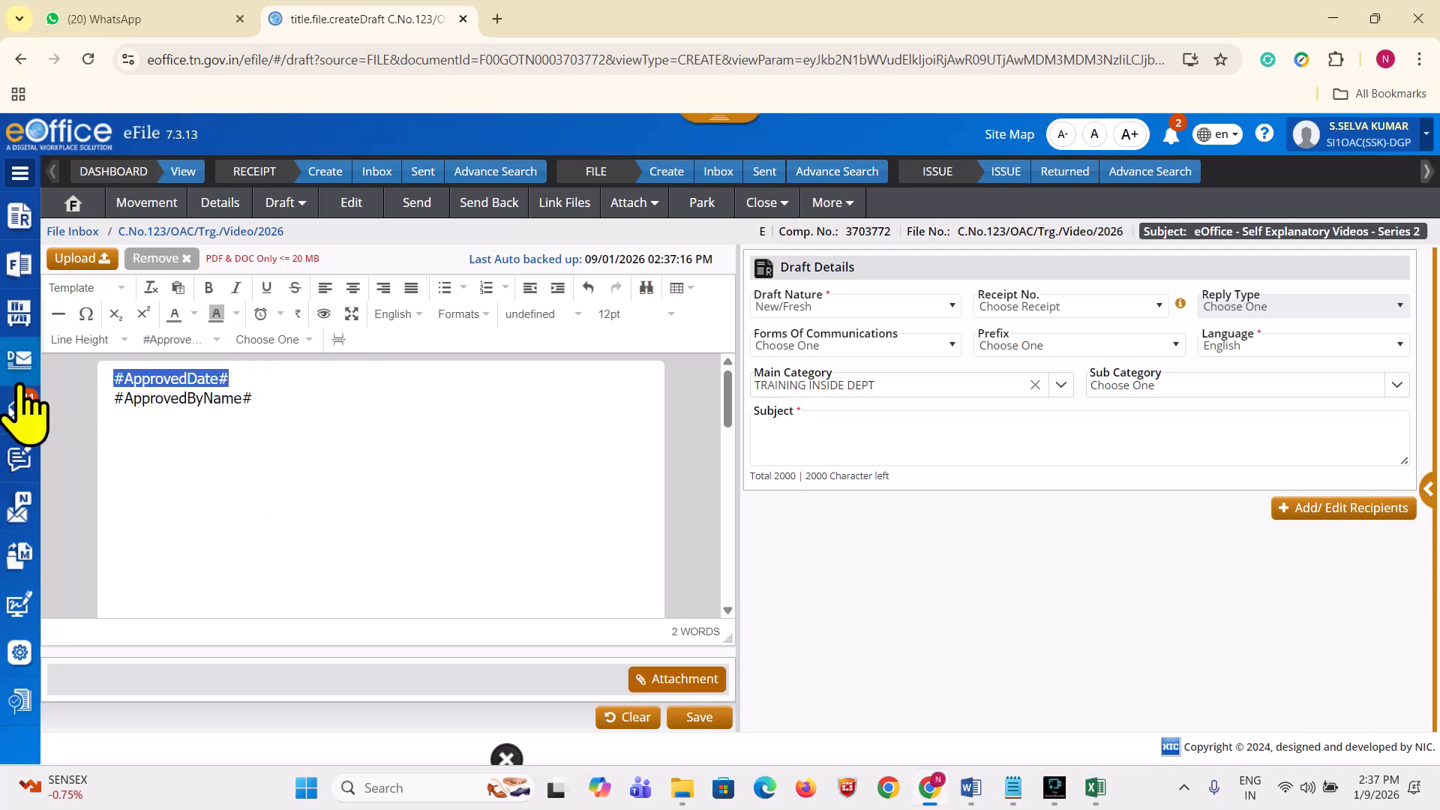
Step: In the Word SPARROW memo, paste #ApprovedDate# over the dots after Date
mouse_move(976, 794)
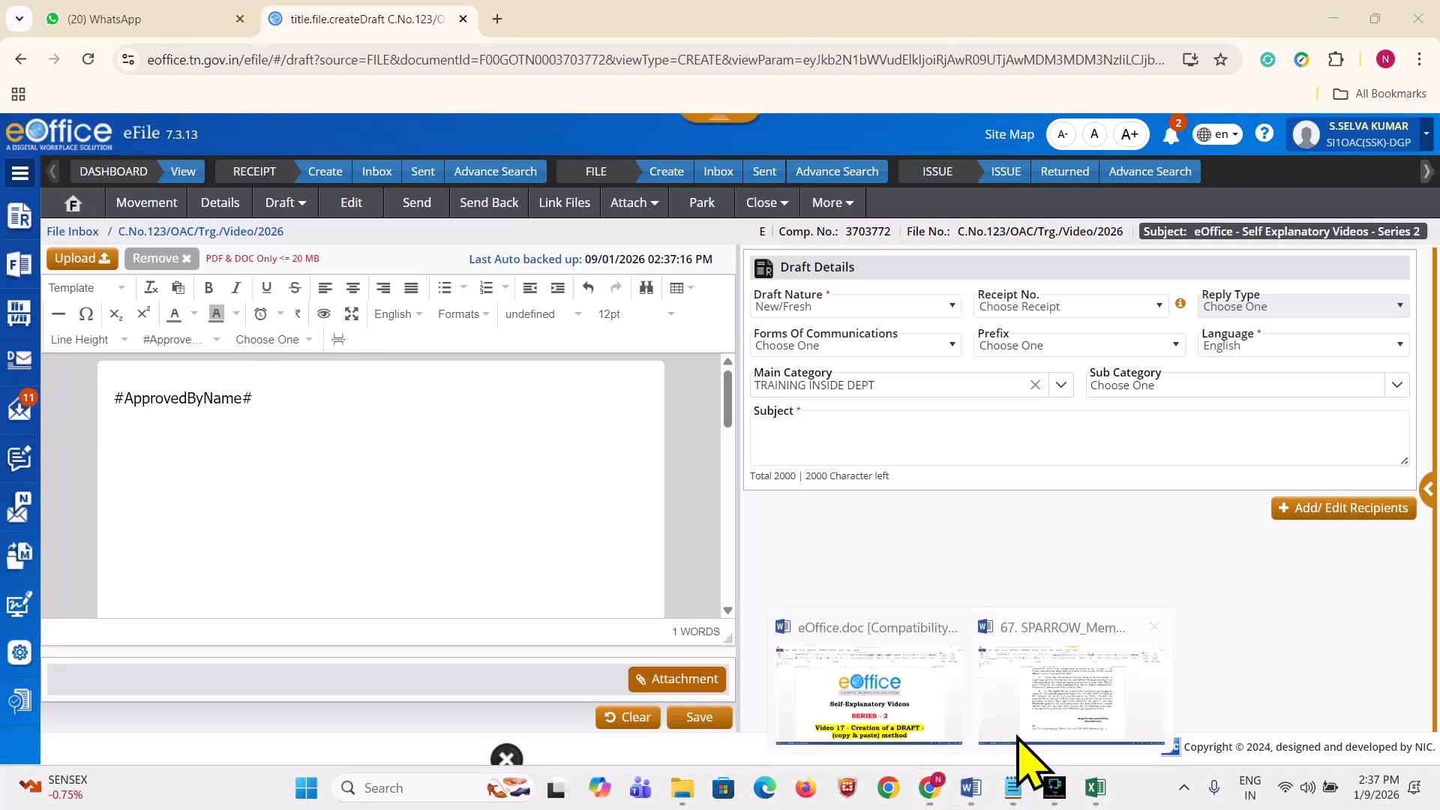
left_click(1029, 751)
scroll(871, 525, "up", 5)
scroll(885, 439, "up", 8)
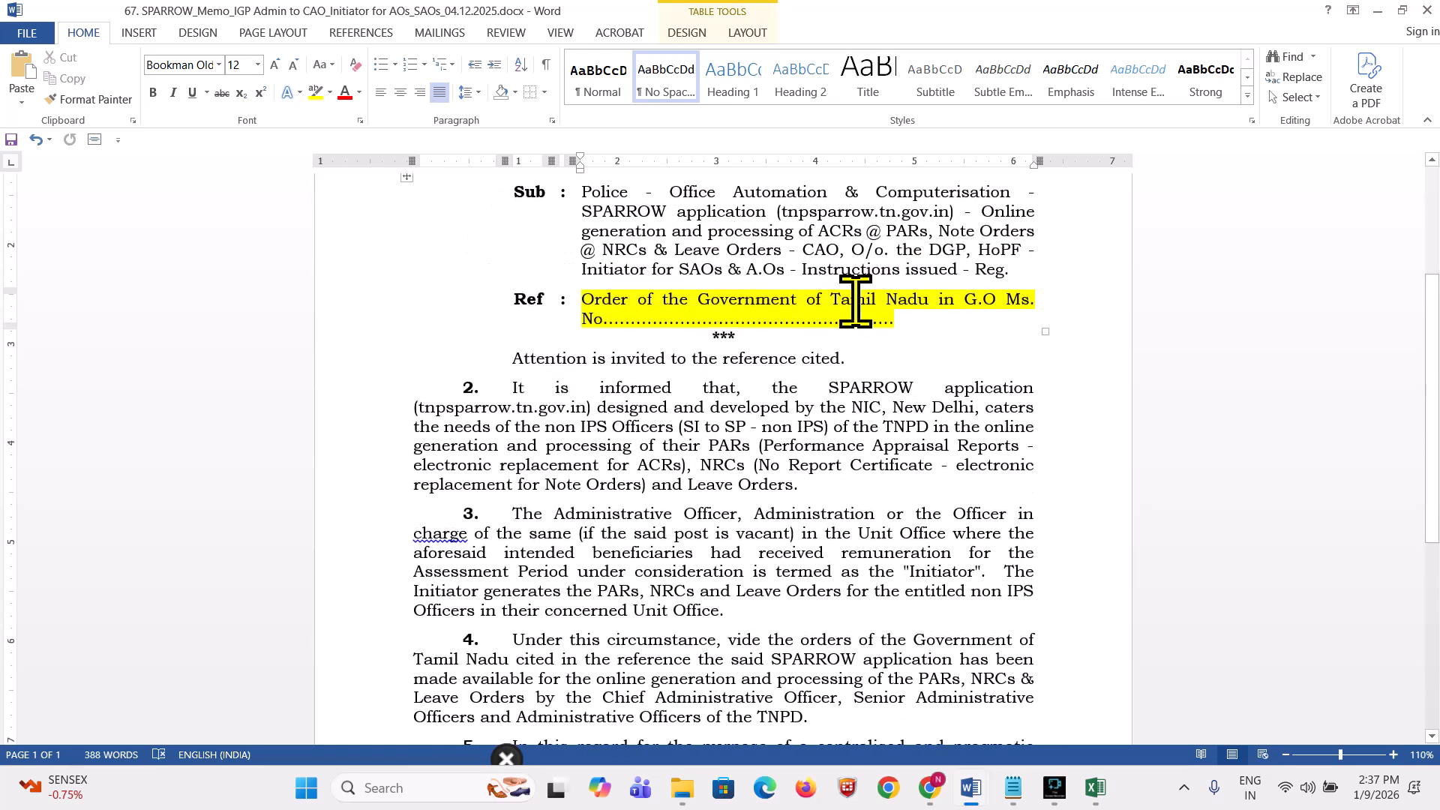
left_click_drag(963, 360, 887, 365)
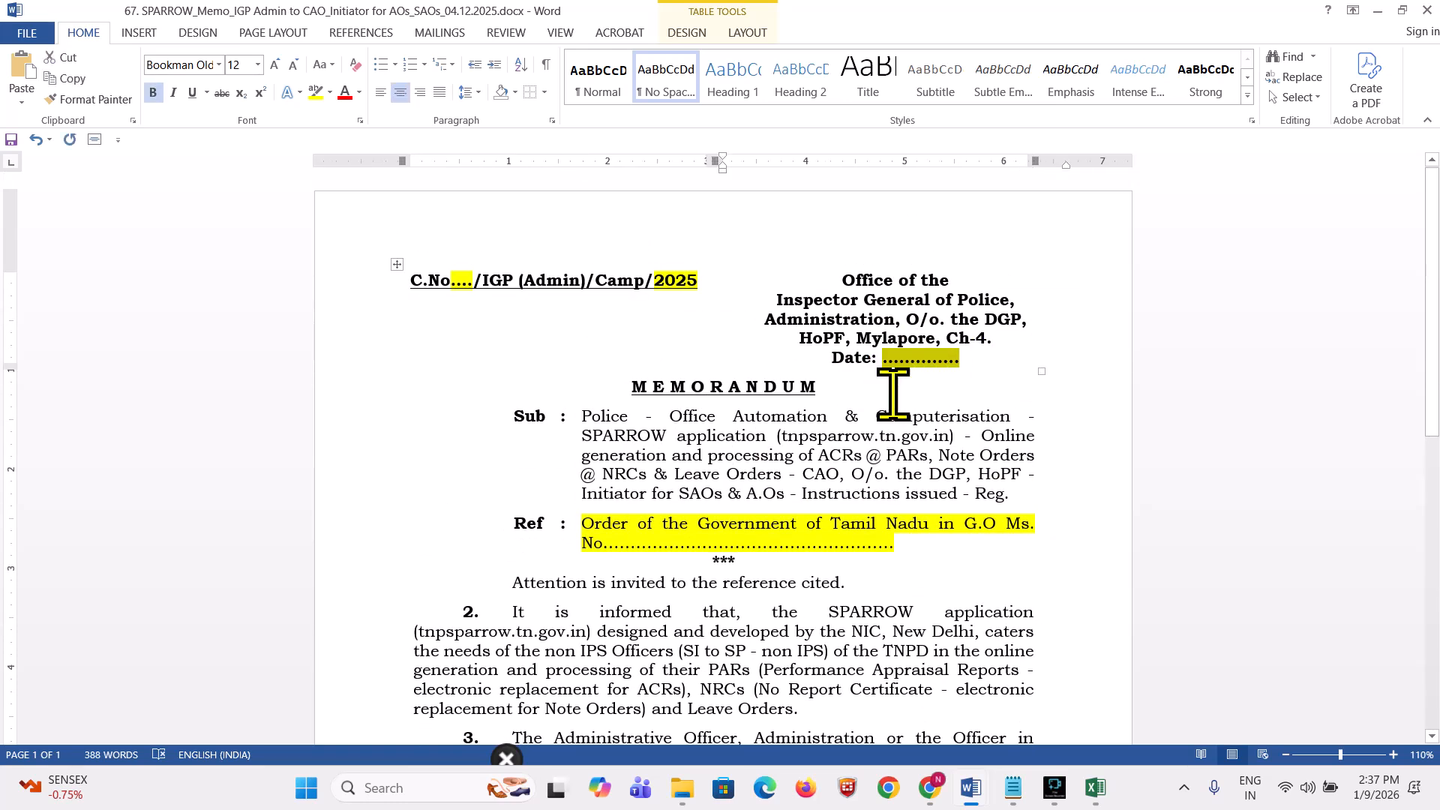
key("ctrl+v")
Step: Paste the #ApprovedByName# tag above Inspector General of Police in the Word memo
key("alt+Tab")
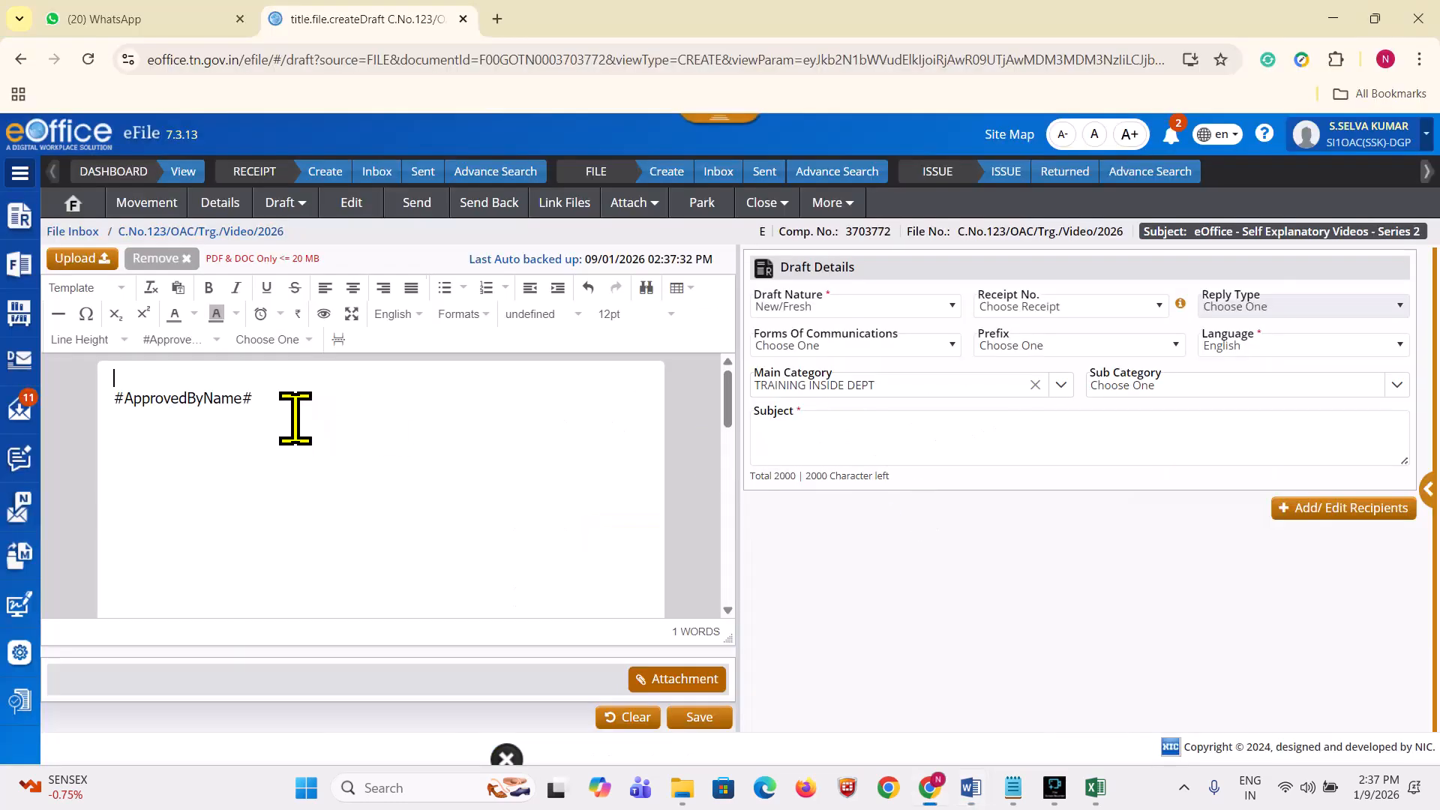
left_click_drag(292, 412, 71, 420)
key("alt+Tab")
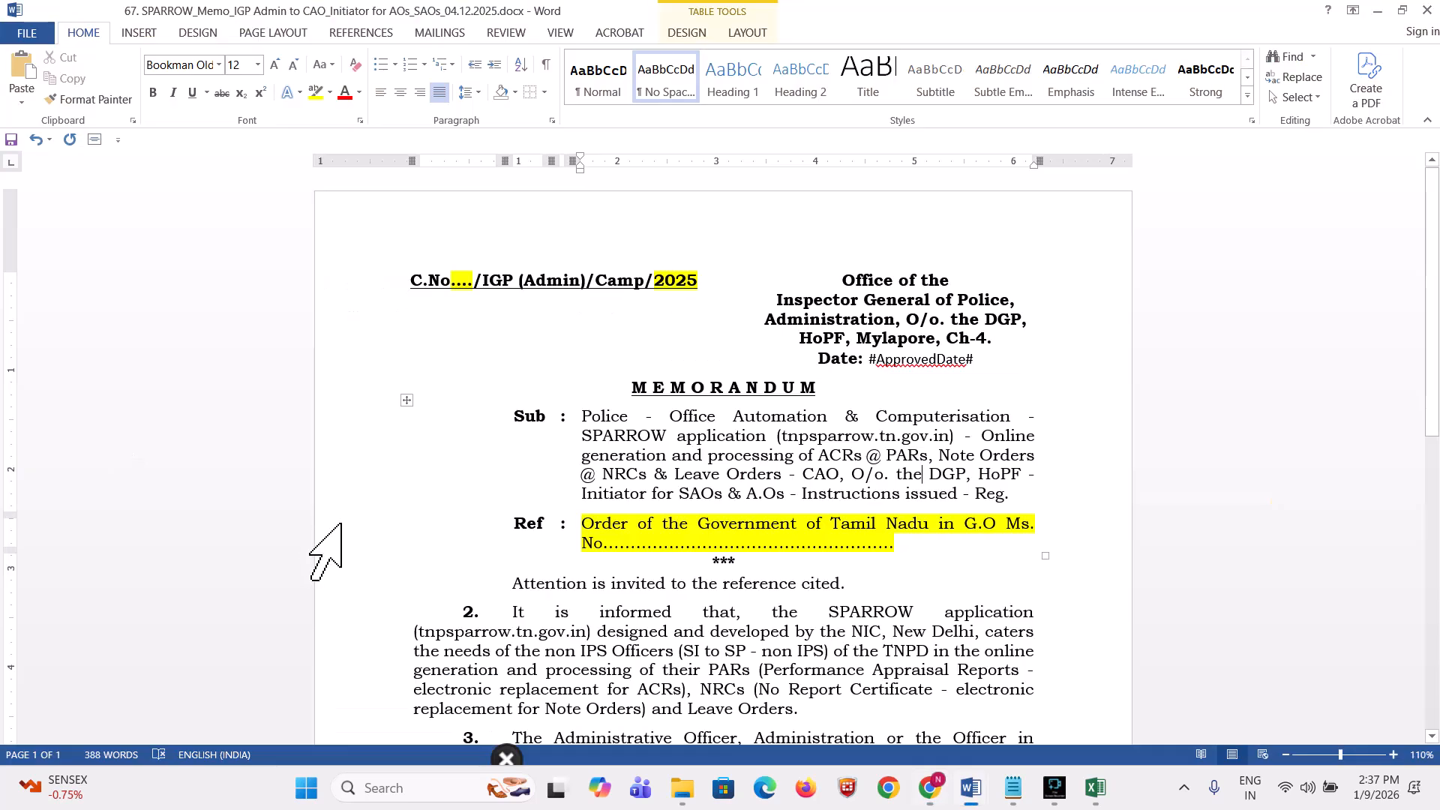
scroll(420, 548, "down", 8)
left_click(763, 541)
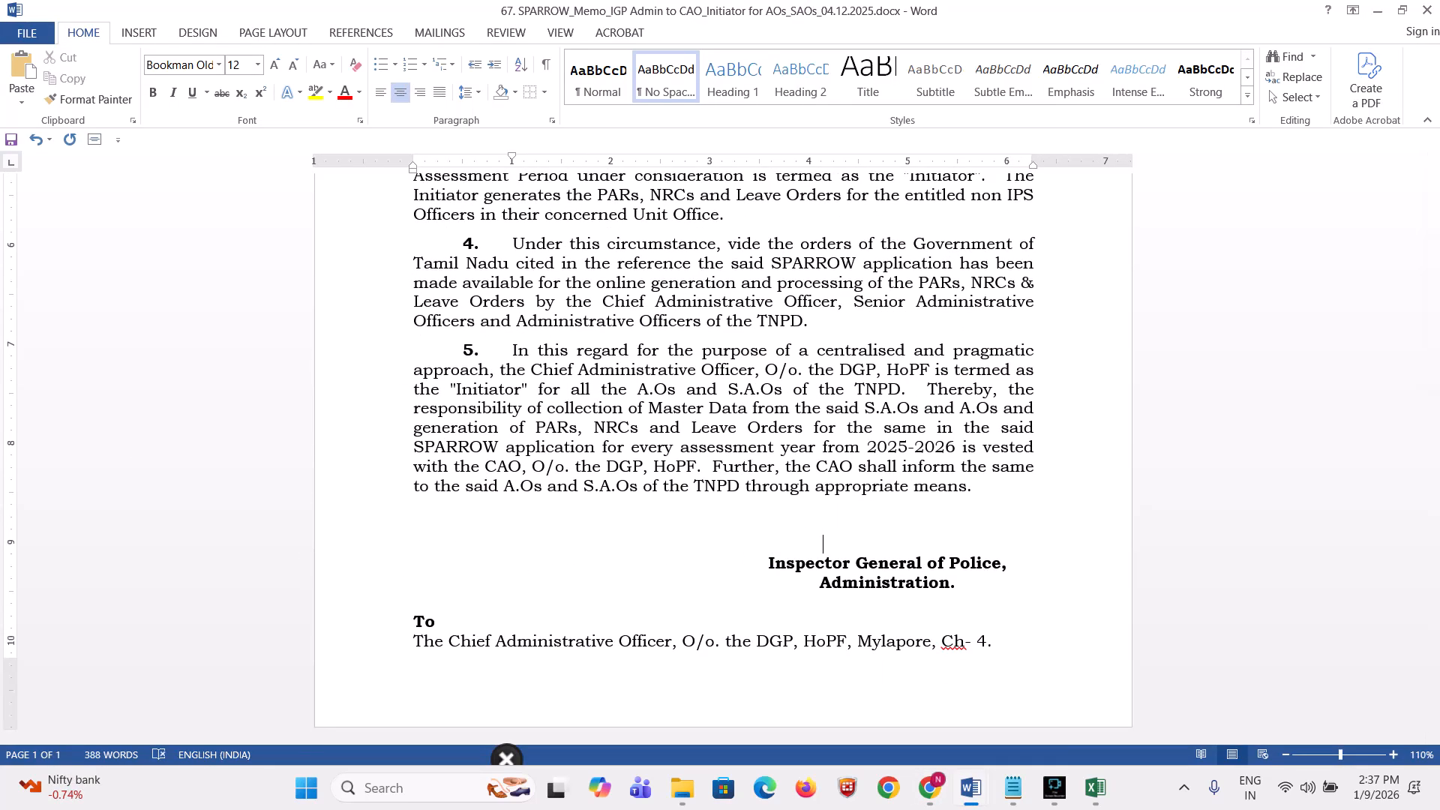
type("#ApprovedByName#")
Step: Copy the whole Word memo and select the leftover tag in the eOffice draft
left_click(757, 546)
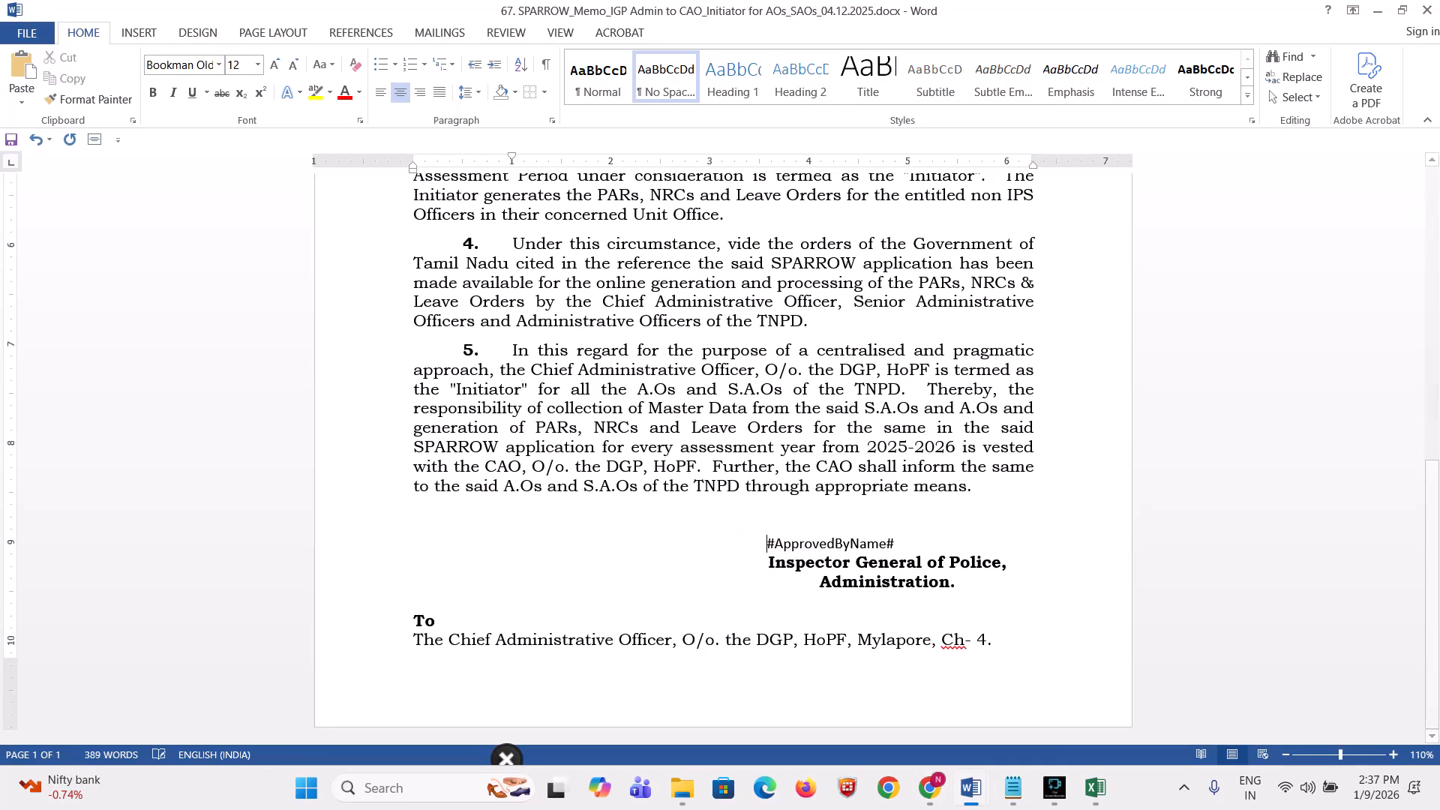
key("ctrl+a")
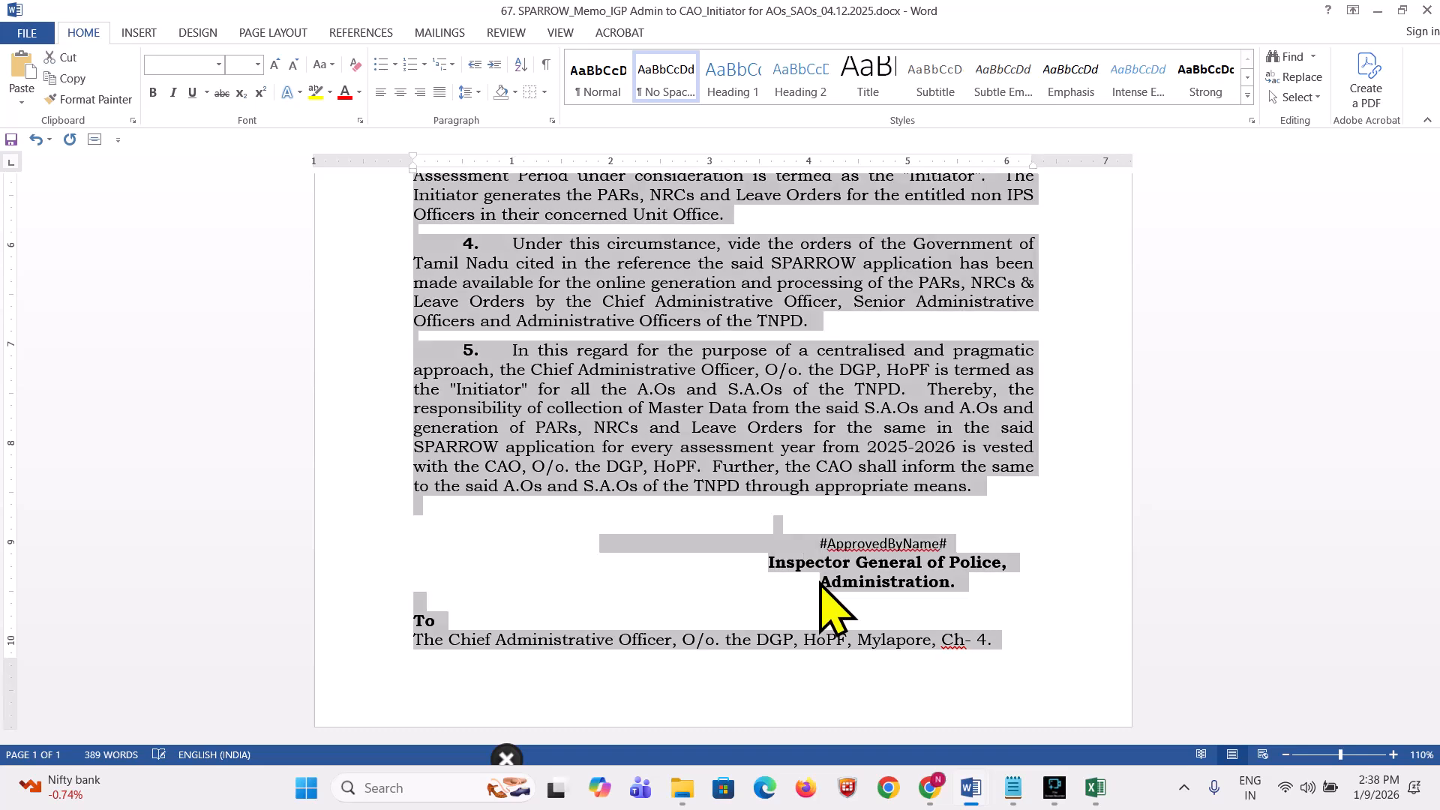
key("ctrl+c")
key("alt+Tab")
left_click(322, 425)
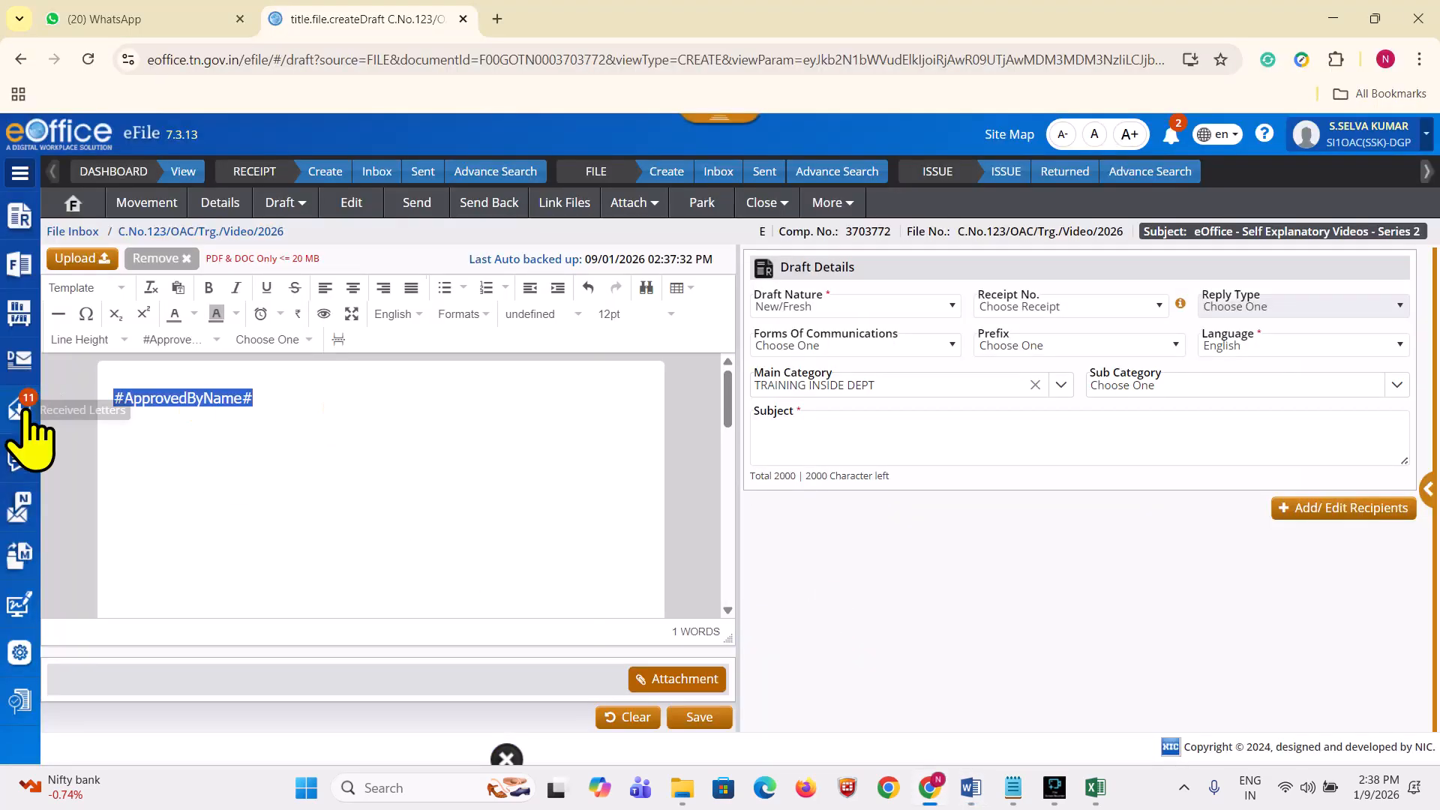
Step: Replace the leftover tag with the full memo pasted from Word
key("BackSpace")
key("ctrl+v")
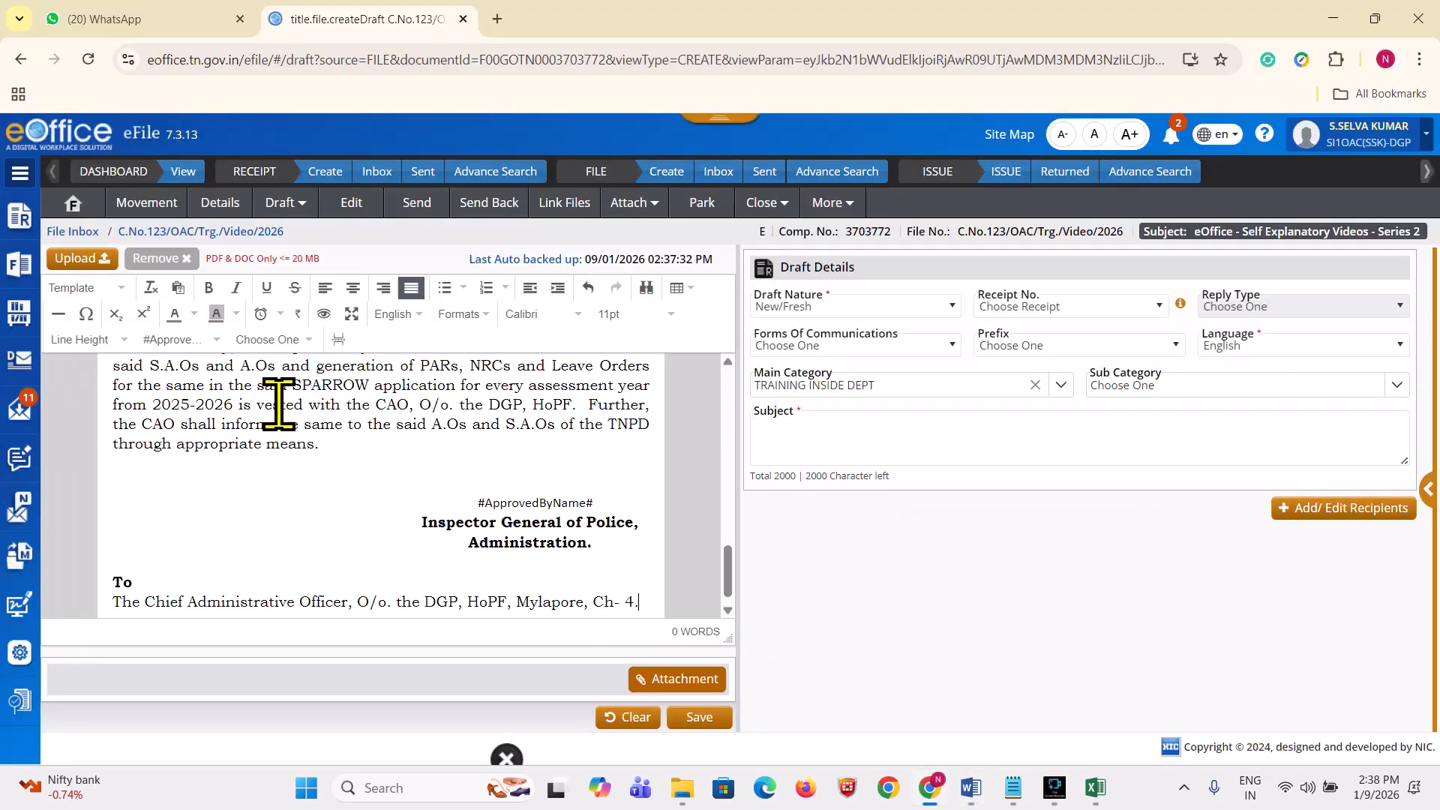
scroll(465, 518, "up", 10)
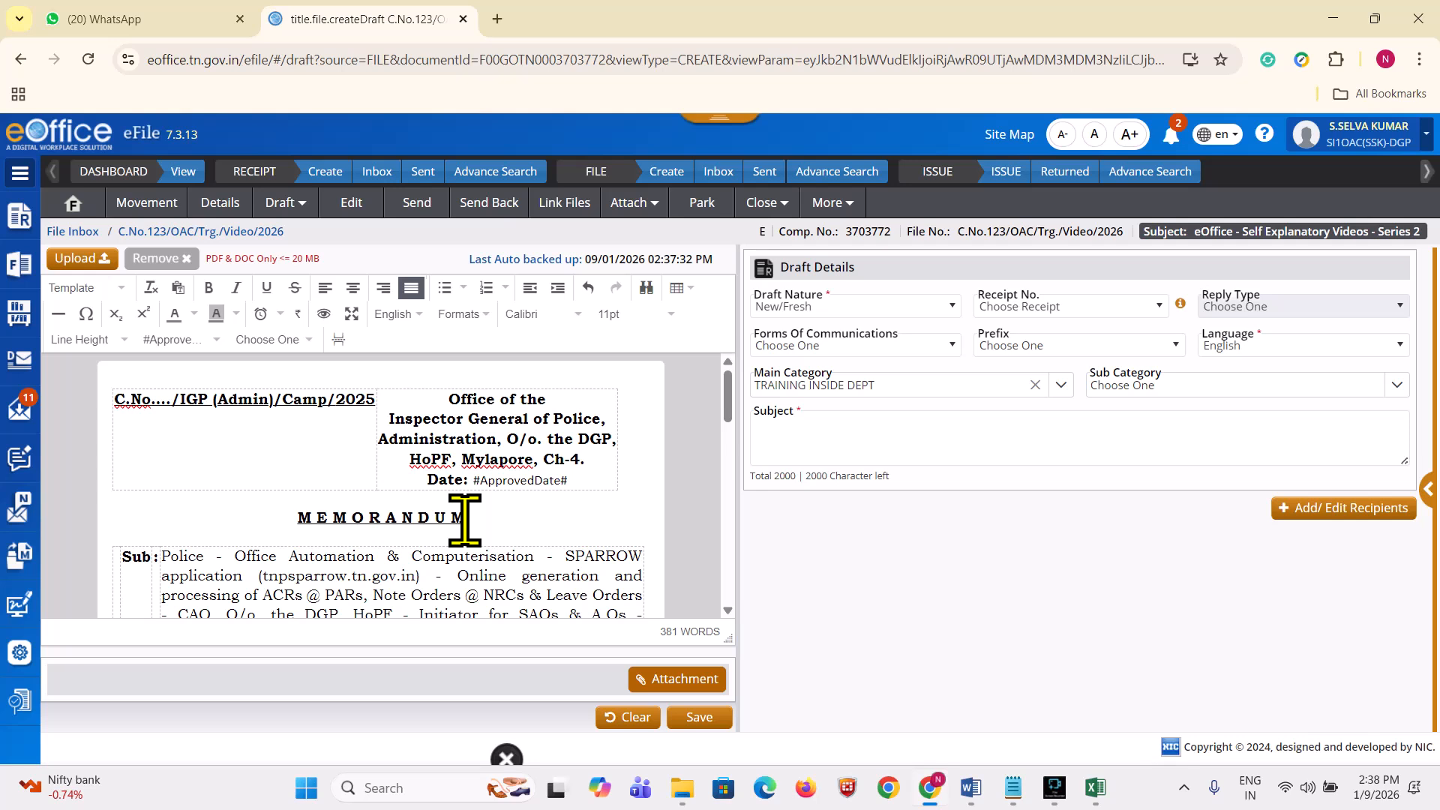
scroll(589, 466, "down", 8)
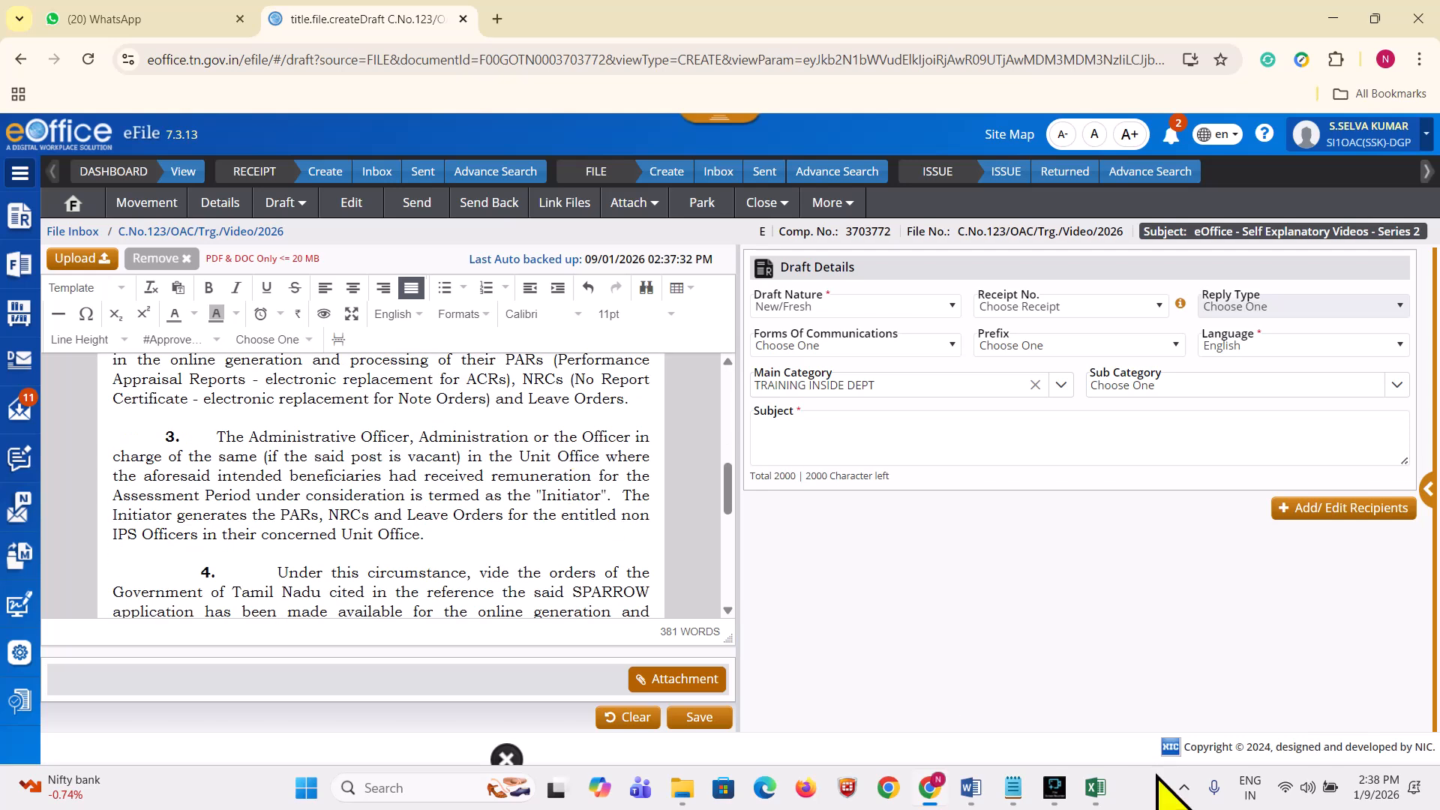
scroll(431, 448, "up", 8)
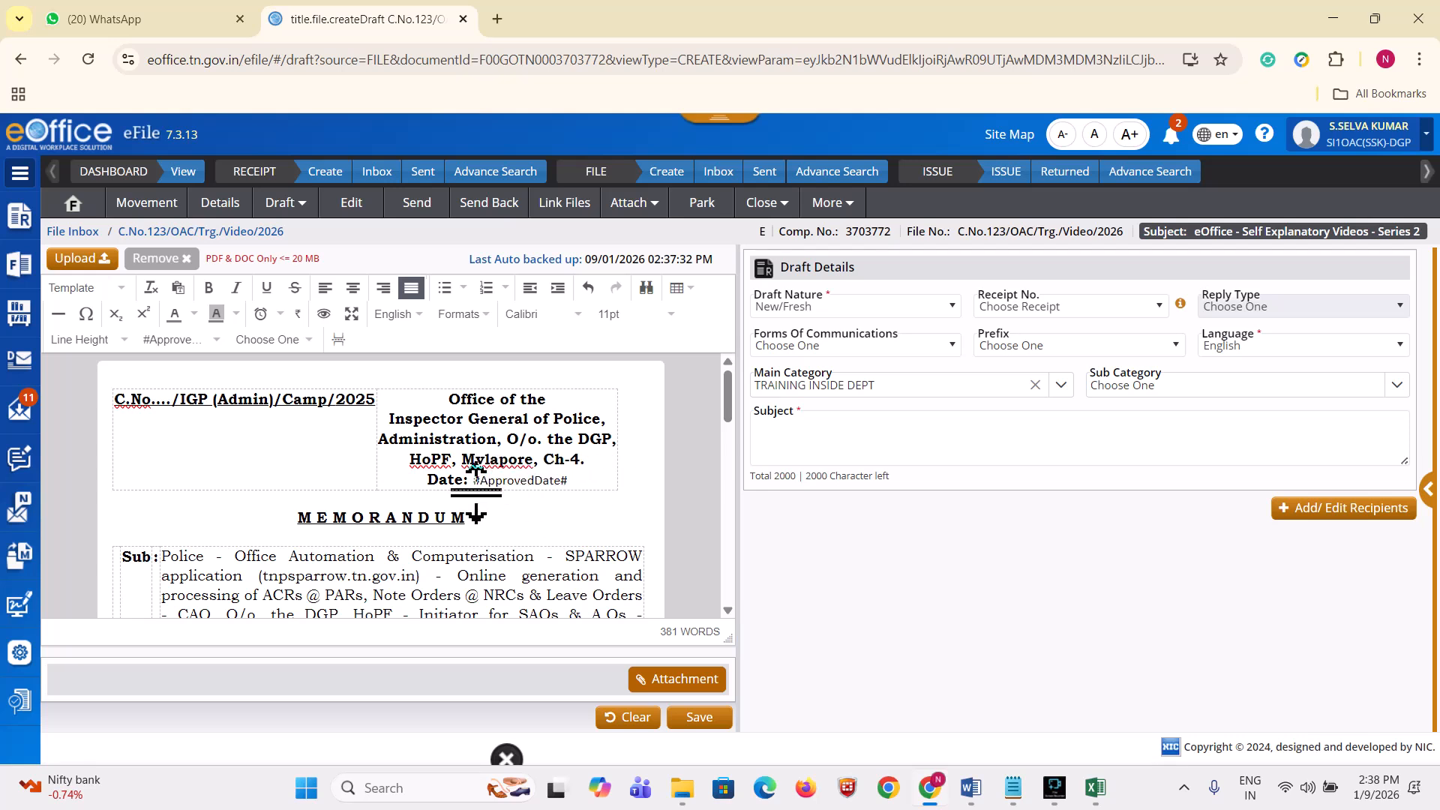
Step: Check the #ApprovedDate# and #ApprovedByName# placeholders in the pasted memo using the placeholder list
left_click_drag(588, 481, 469, 484)
left_click(557, 563)
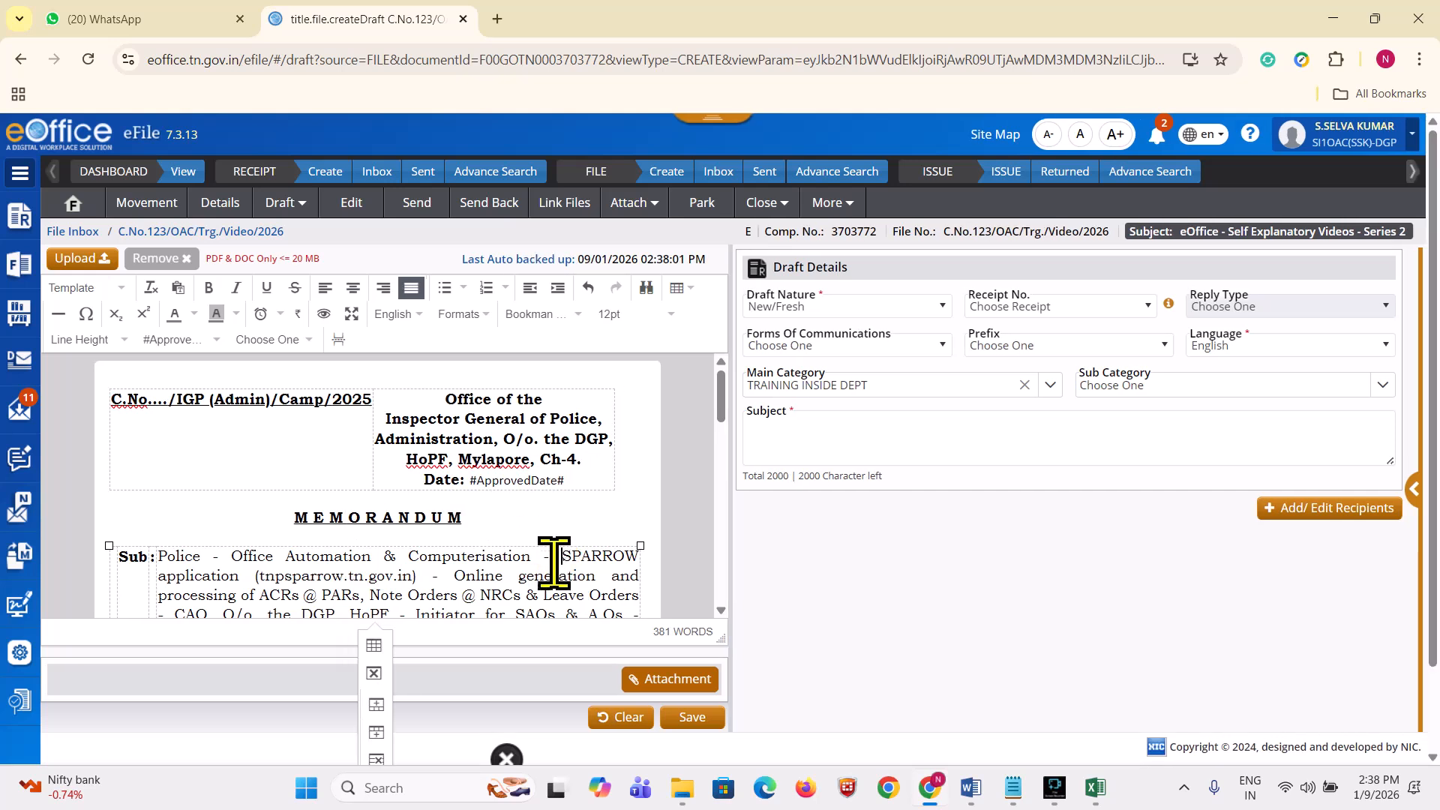
scroll(592, 504, "down", 3)
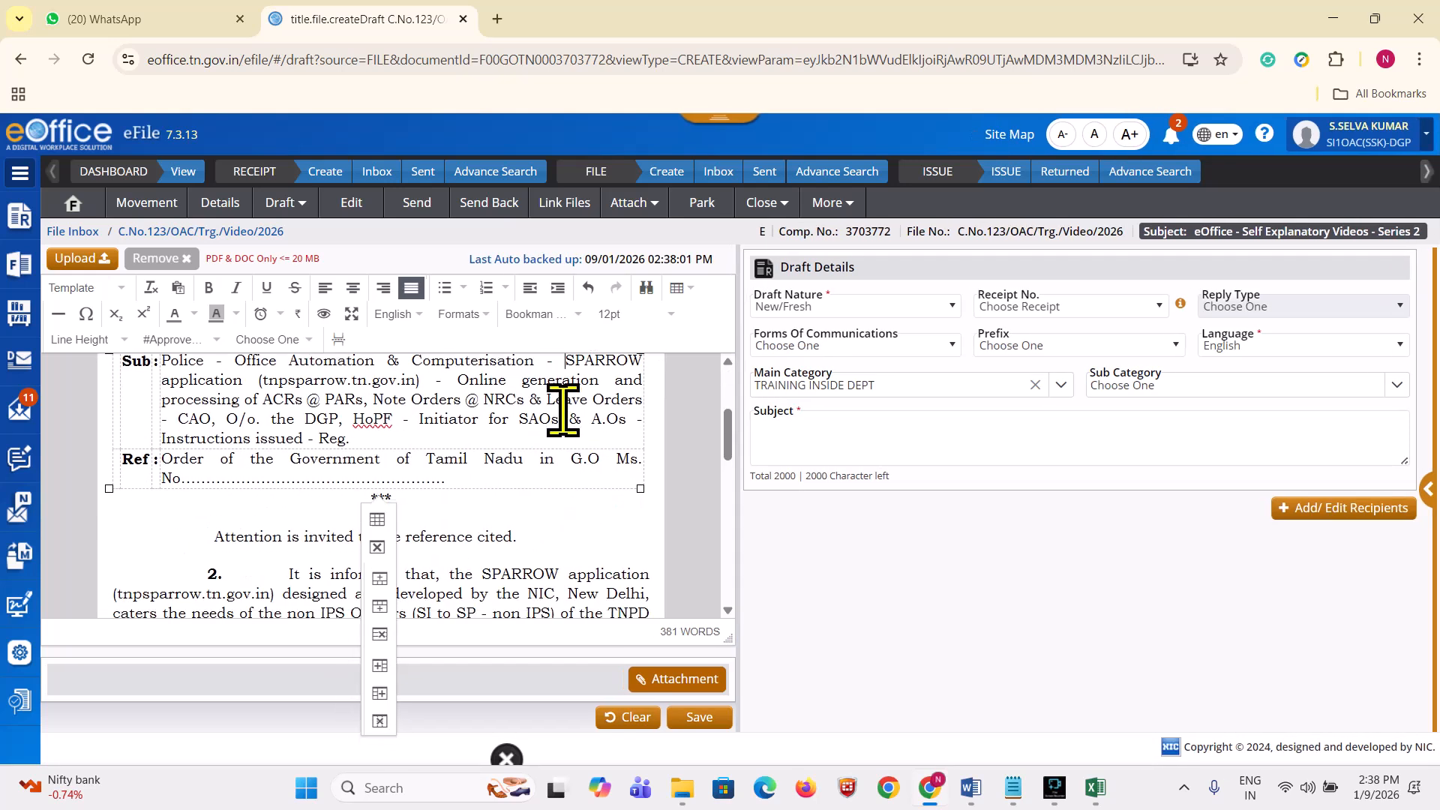
scroll(563, 410, "down", 10)
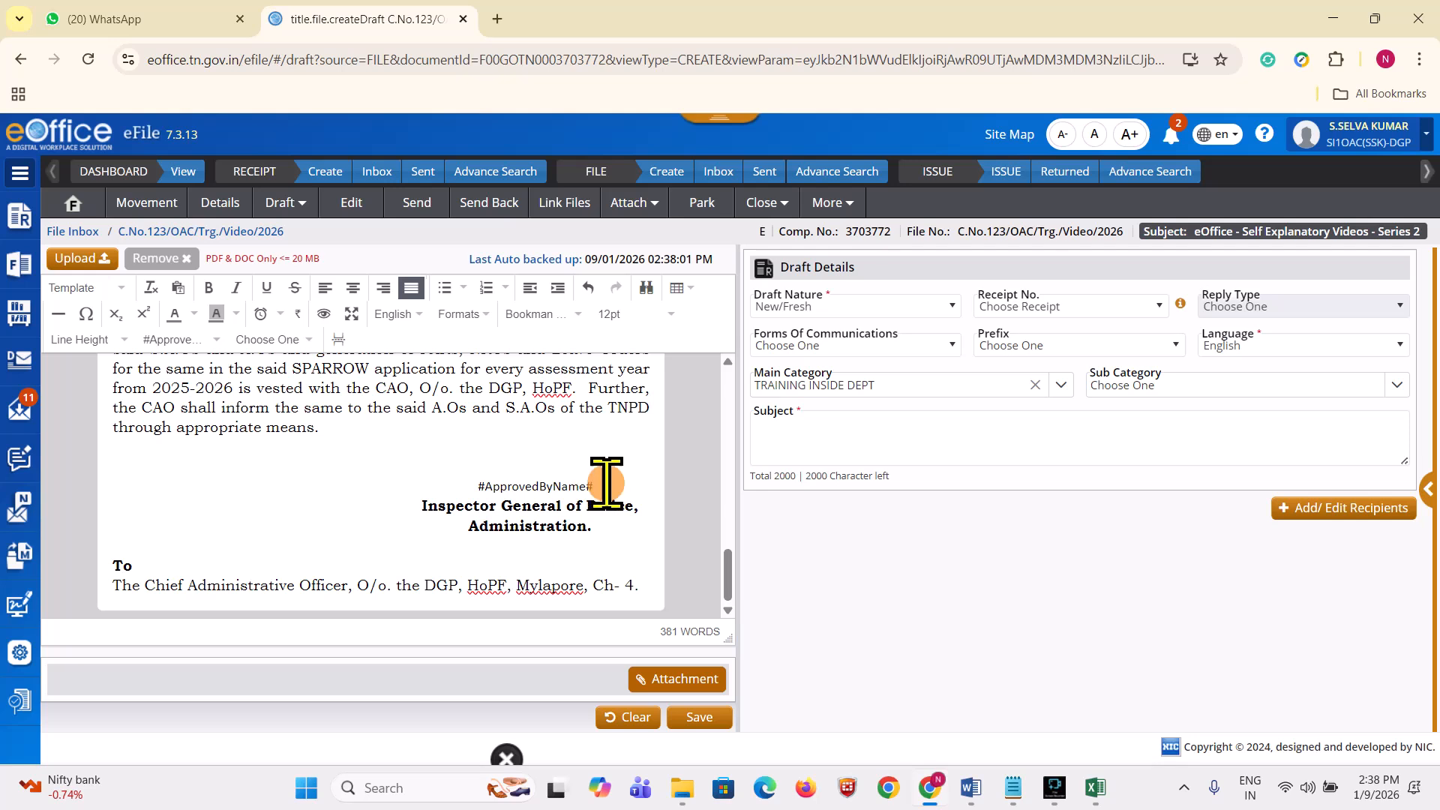
left_click_drag(606, 484, 458, 497)
left_click(532, 553)
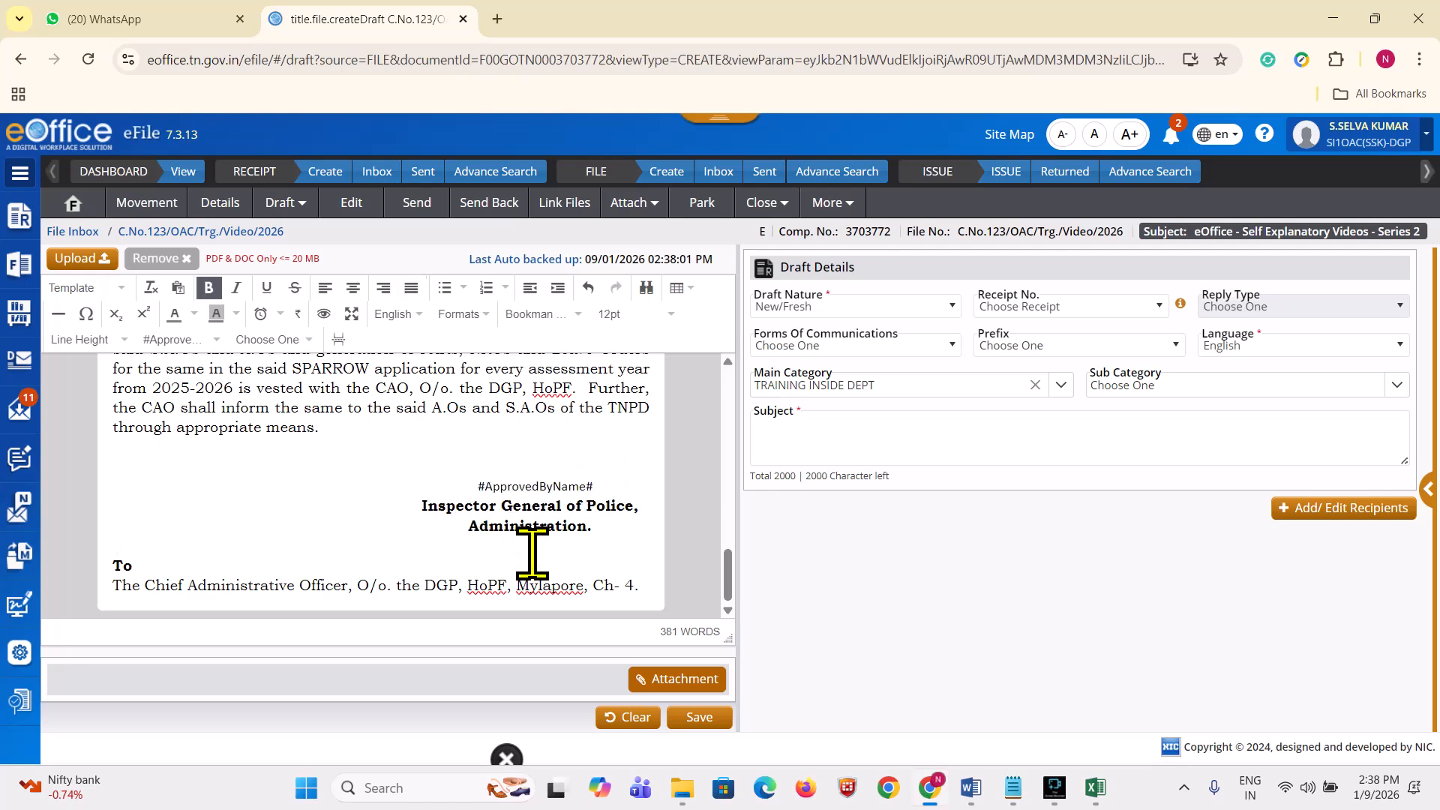
left_click(189, 342)
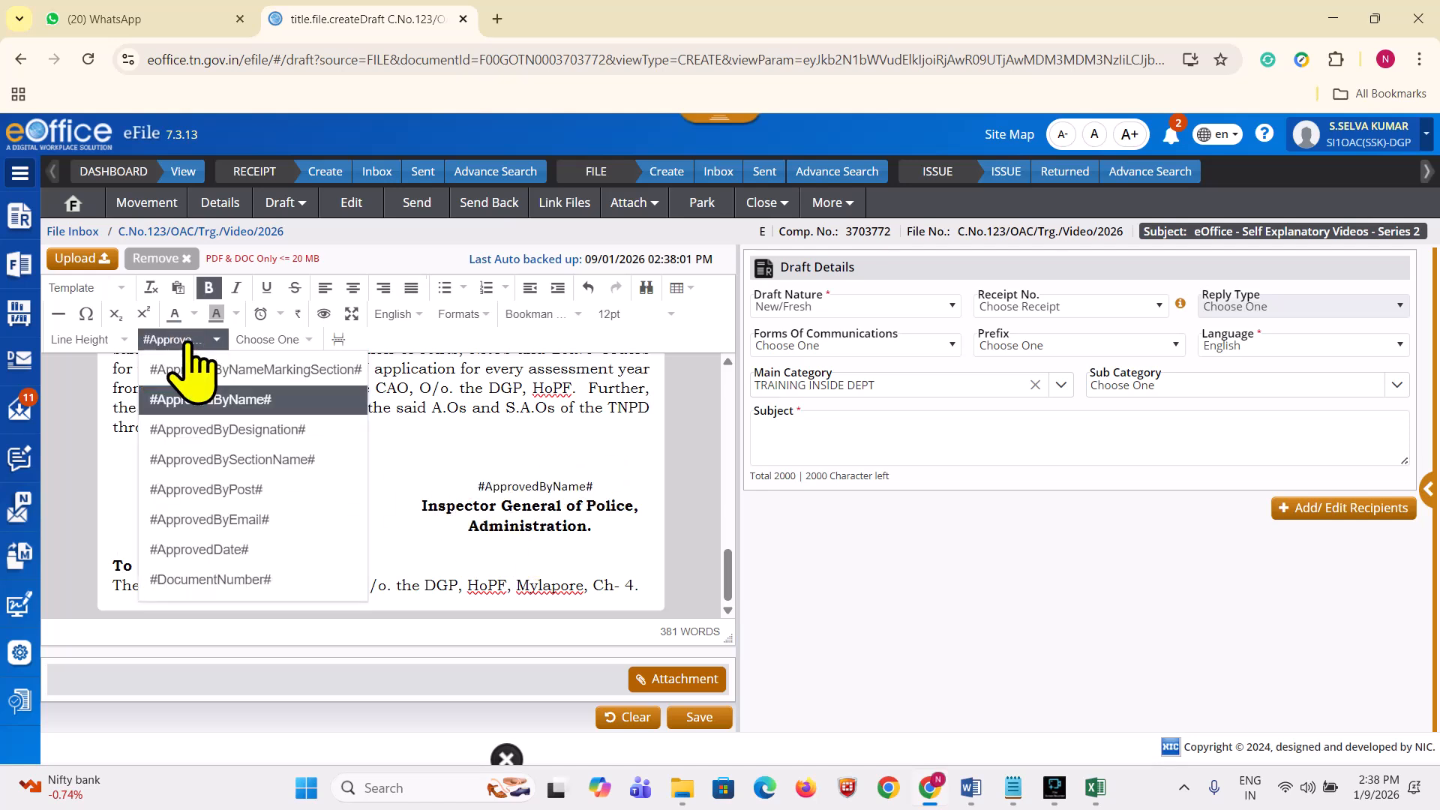
left_click(531, 489)
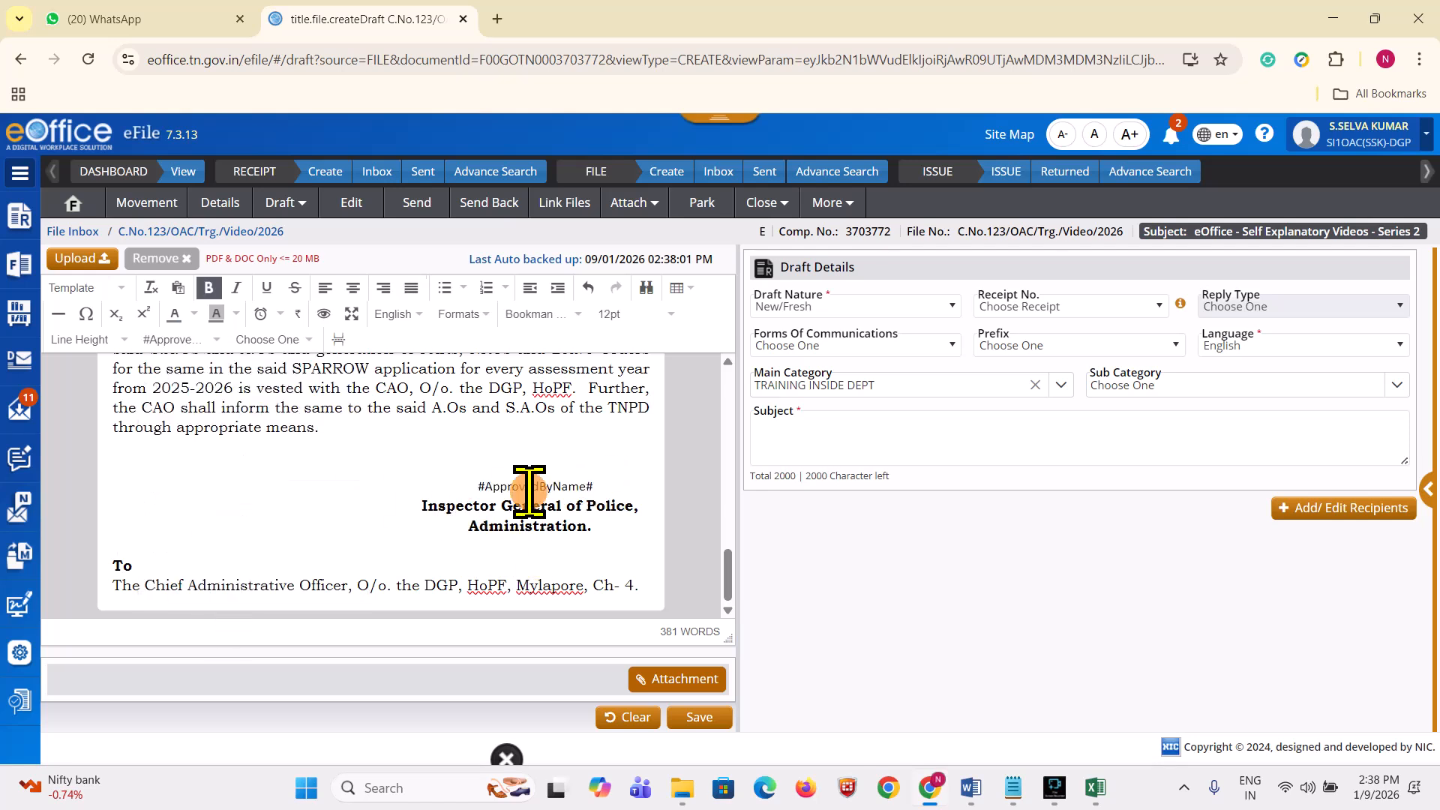
left_click(479, 484)
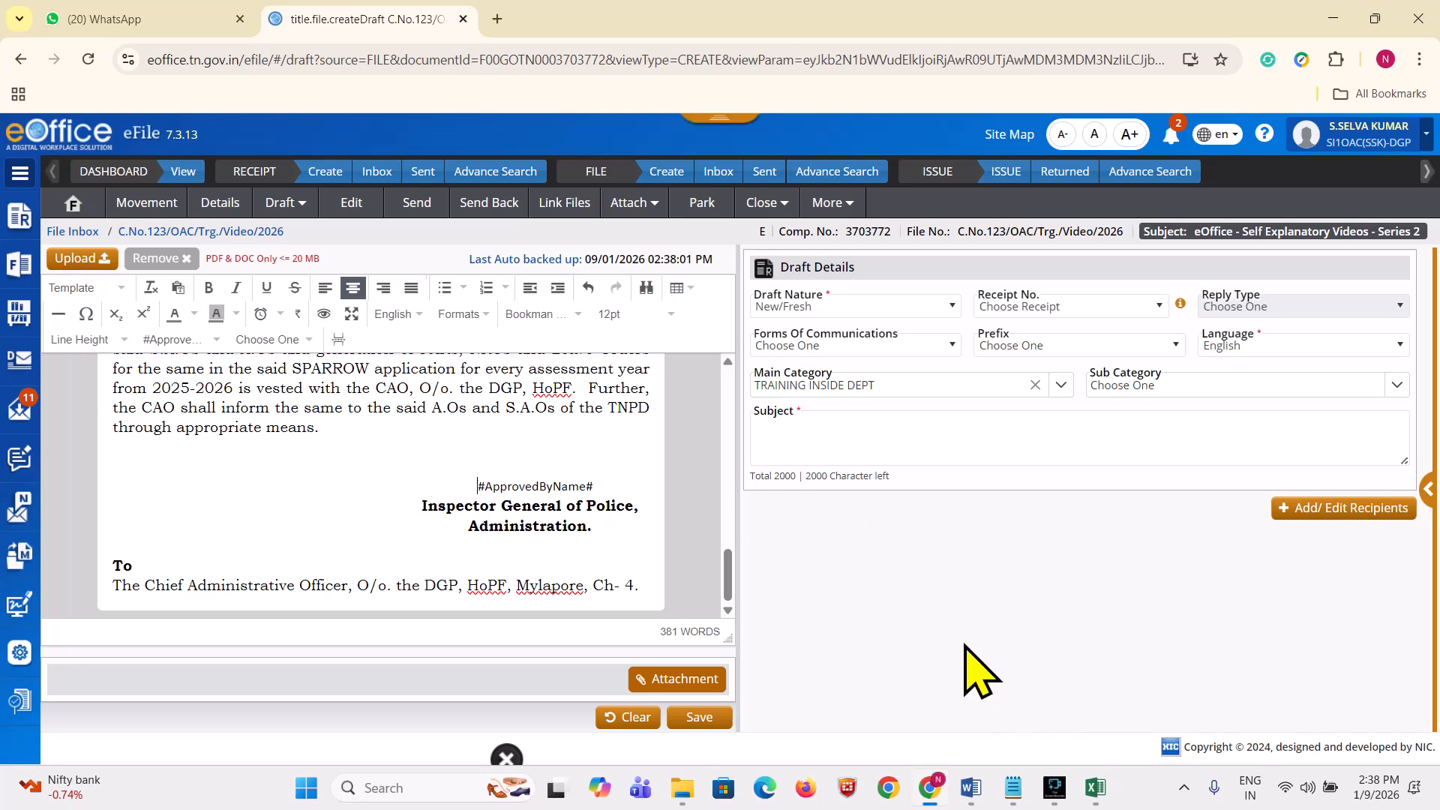
scroll(553, 595, "up", 10)
scroll(479, 453, "up", 2)
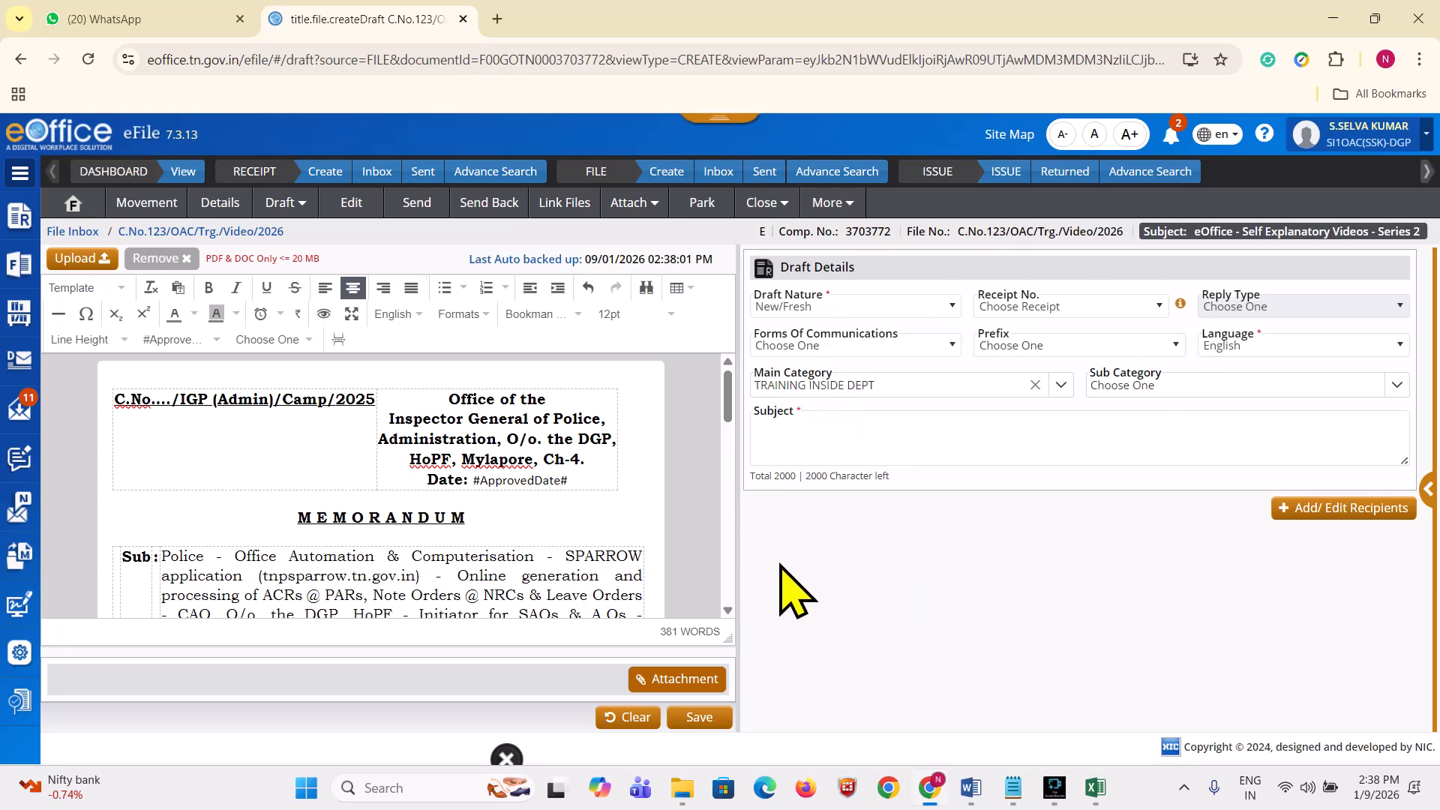
Step: Set Draft Nature to Reply(Receipt)
left_click(814, 306)
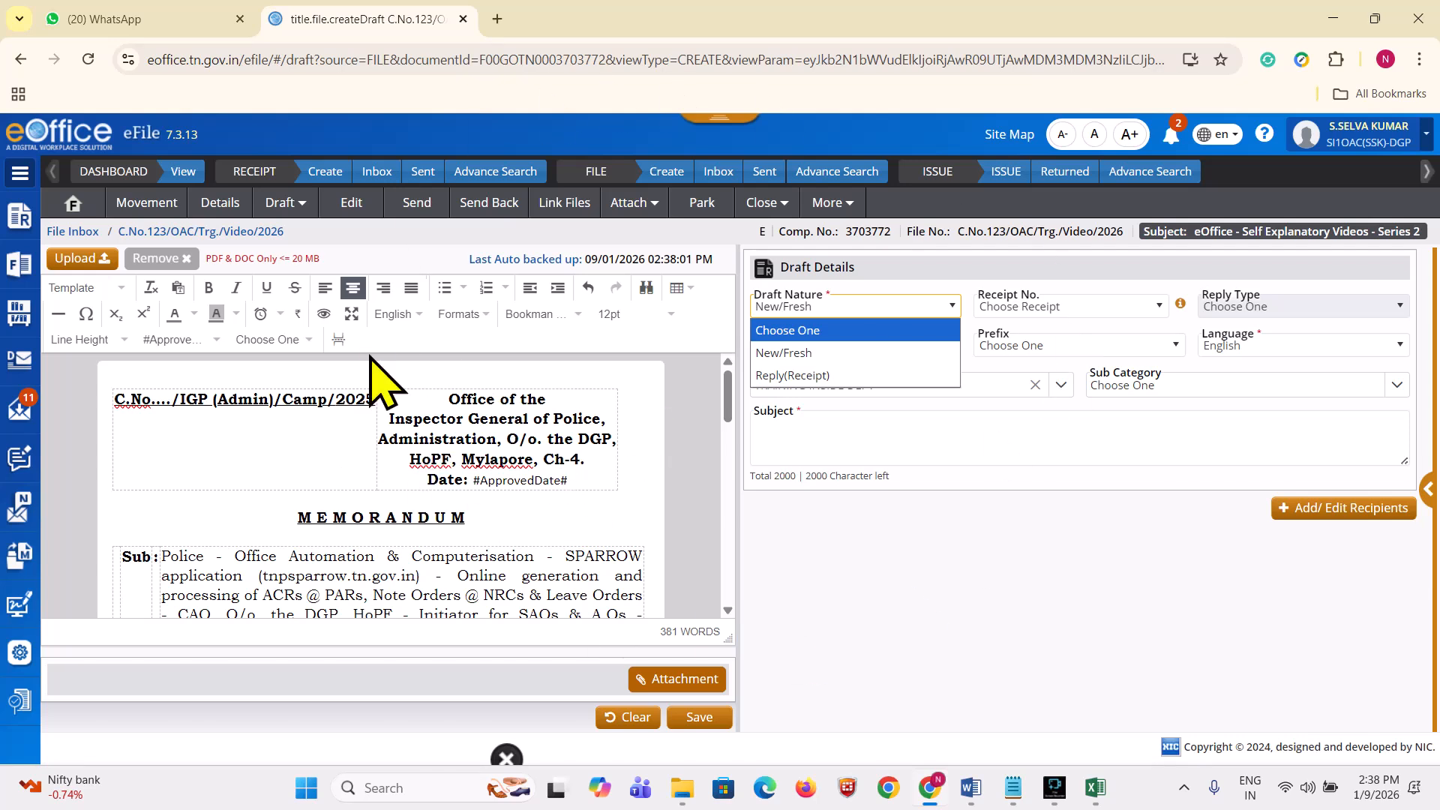
key("Down")
key("Down")
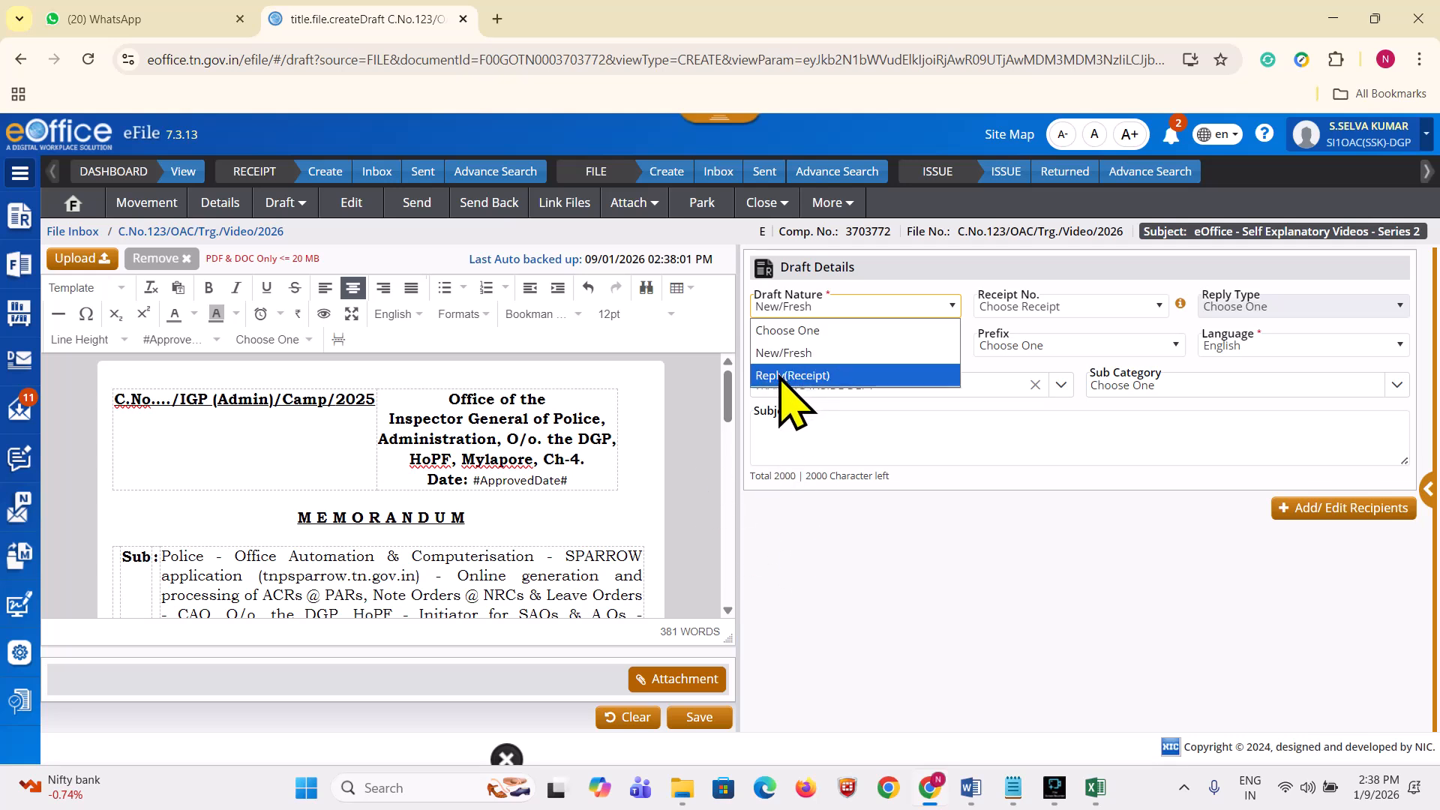
left_click(784, 353)
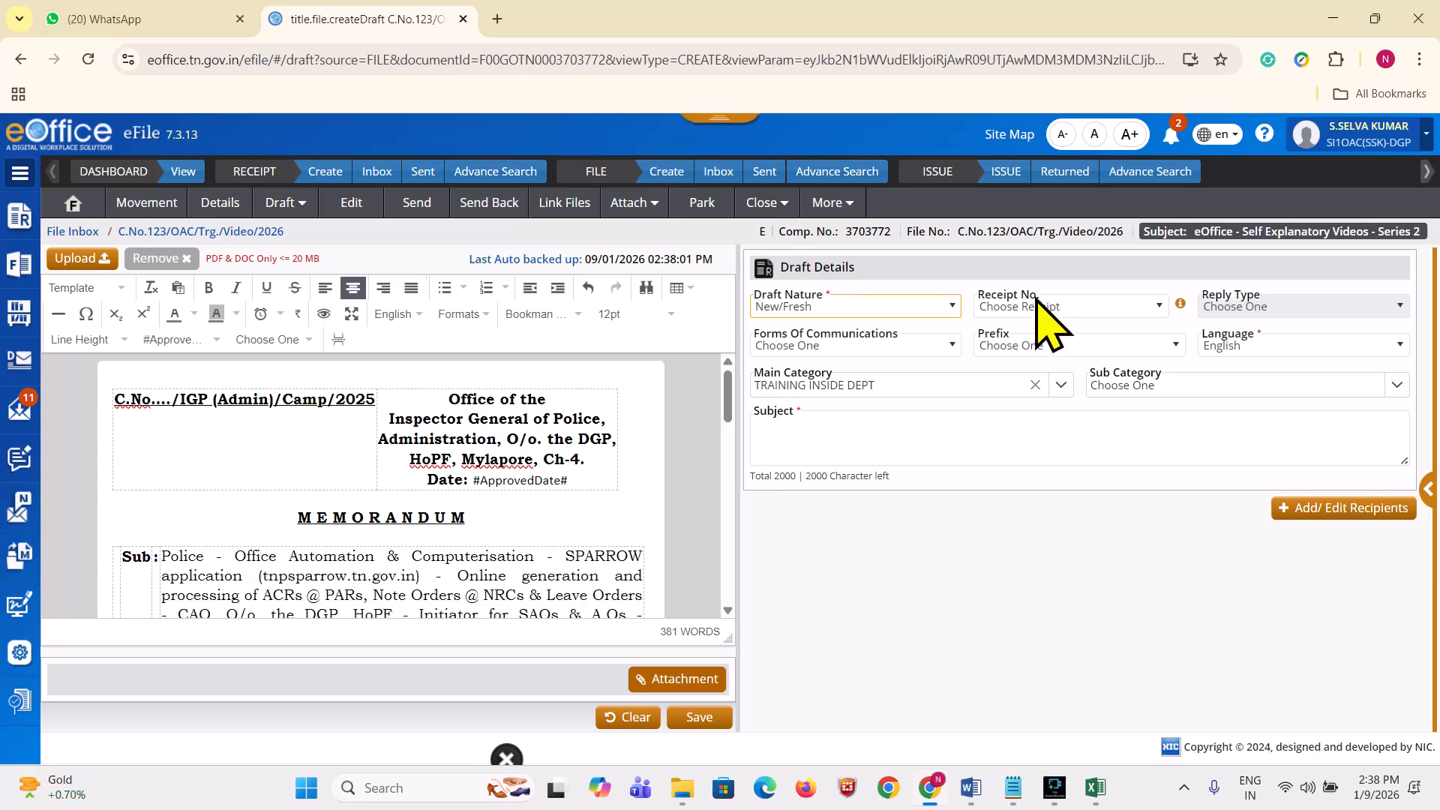
left_click(801, 305)
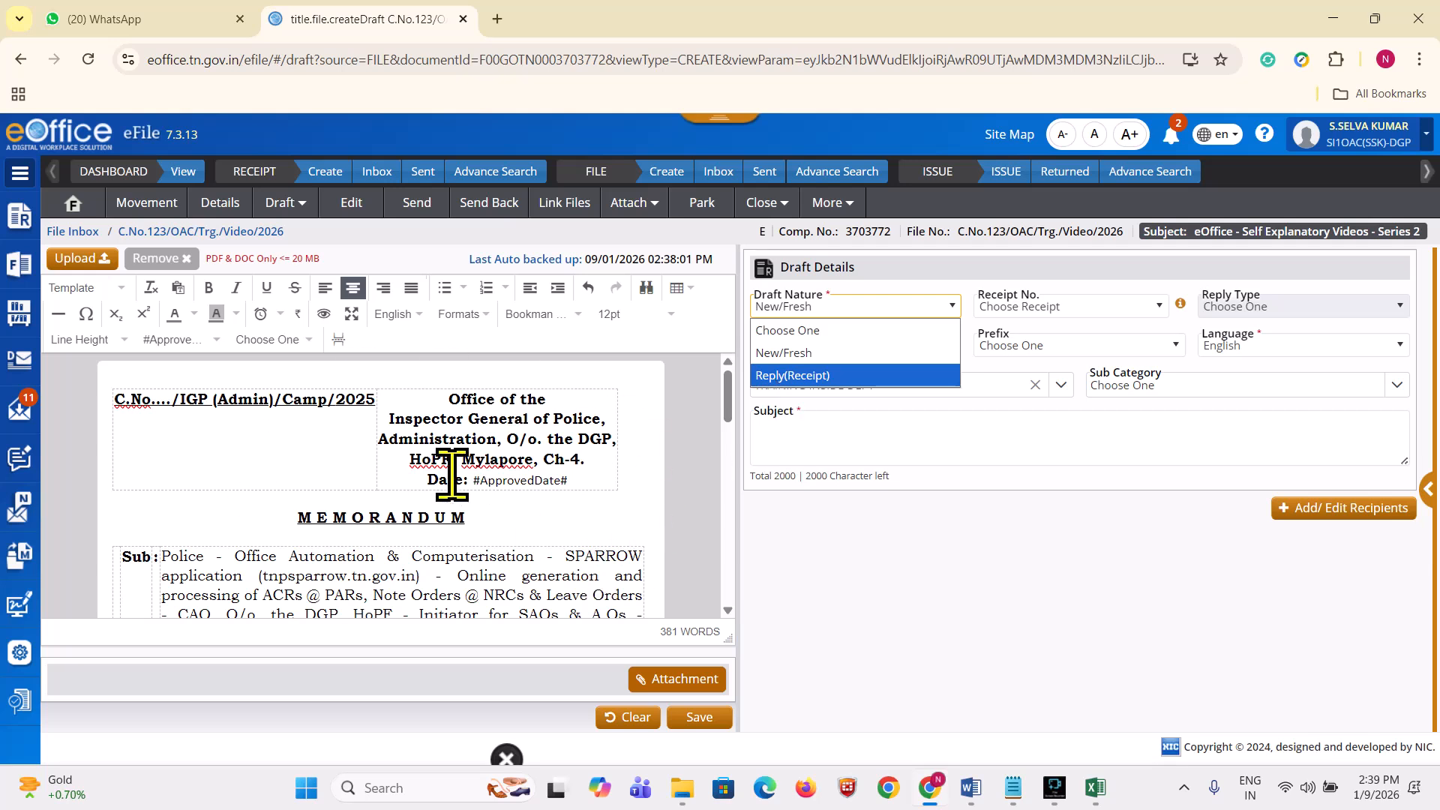
left_click(786, 375)
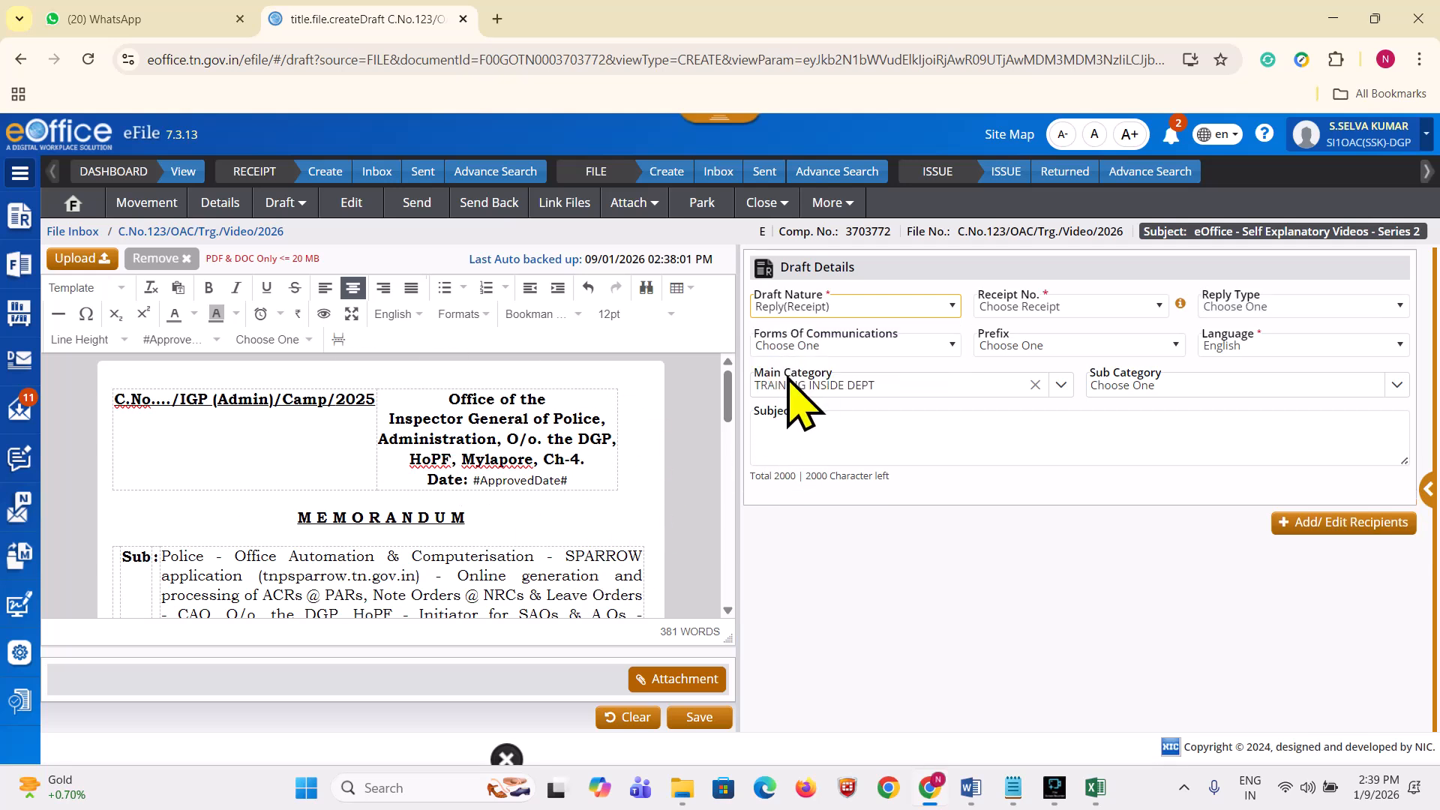
left_click(1042, 308)
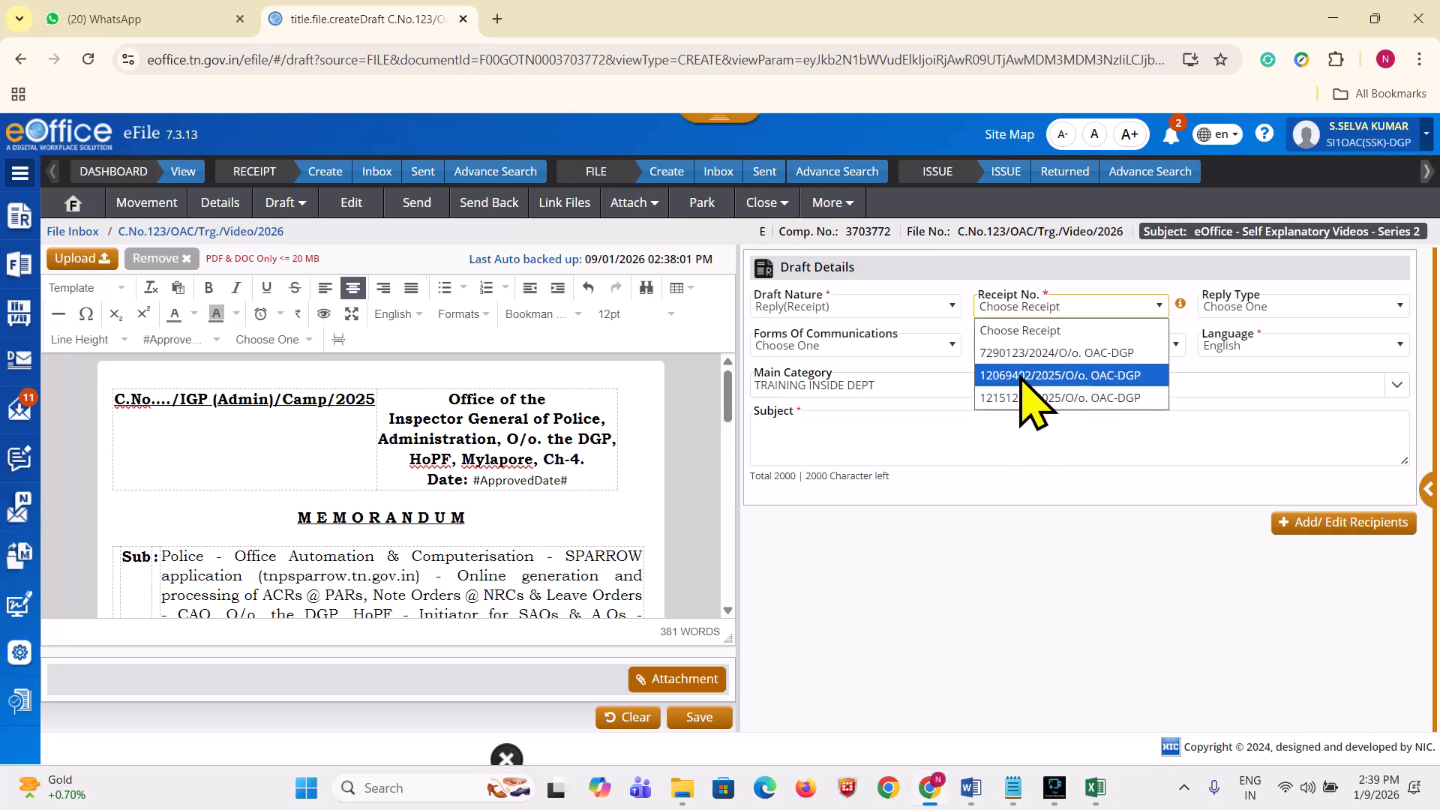
left_click(1006, 470)
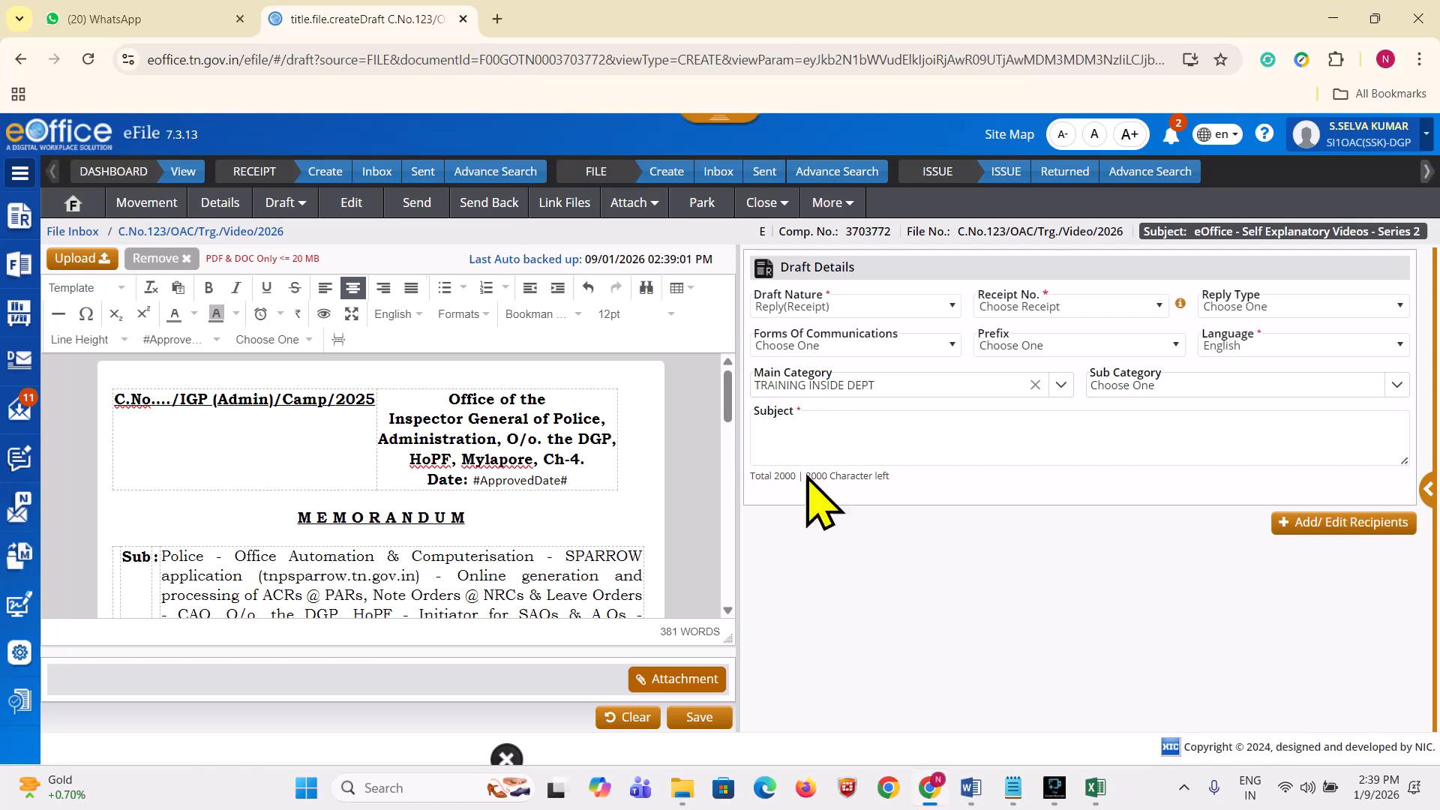
left_click(1025, 308)
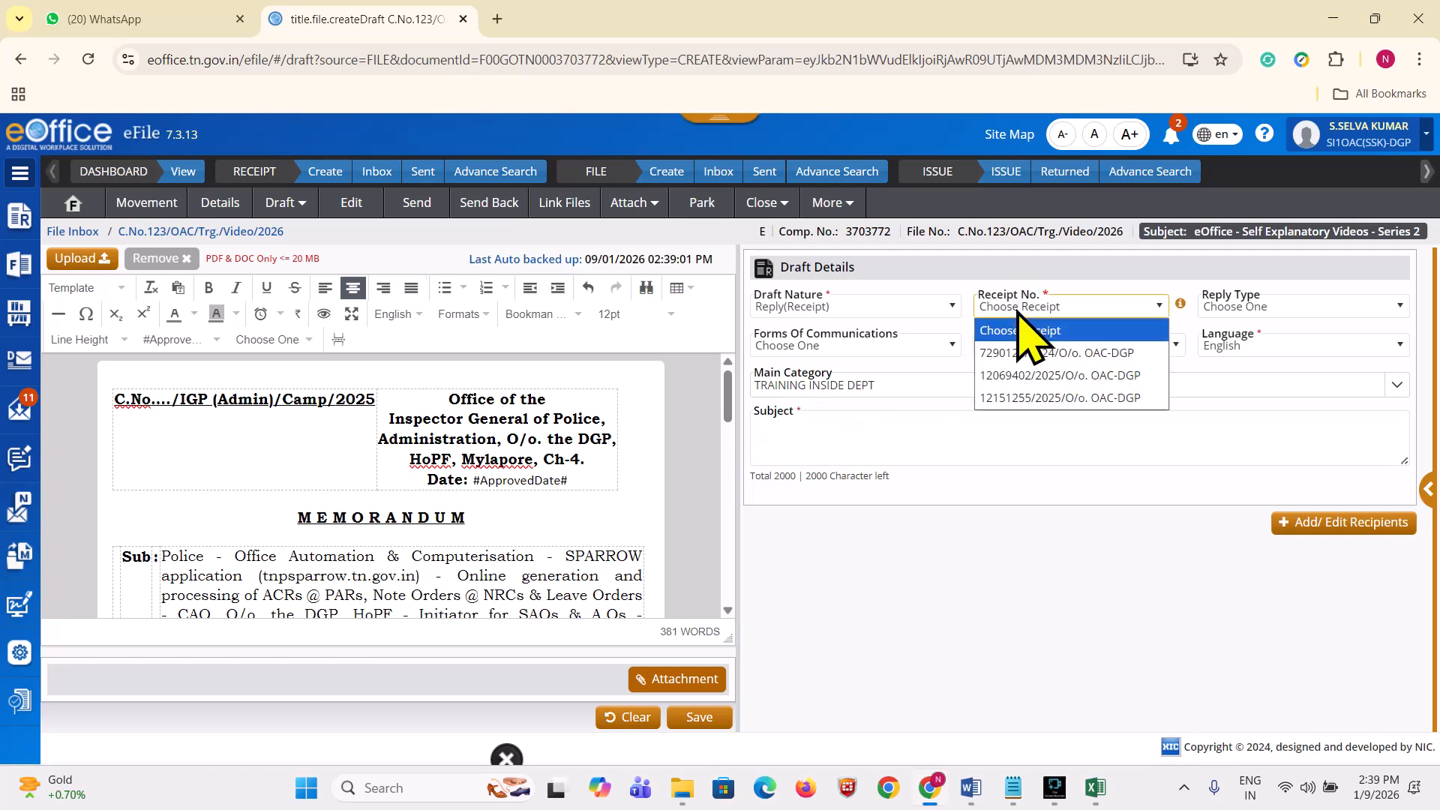
left_click(998, 398)
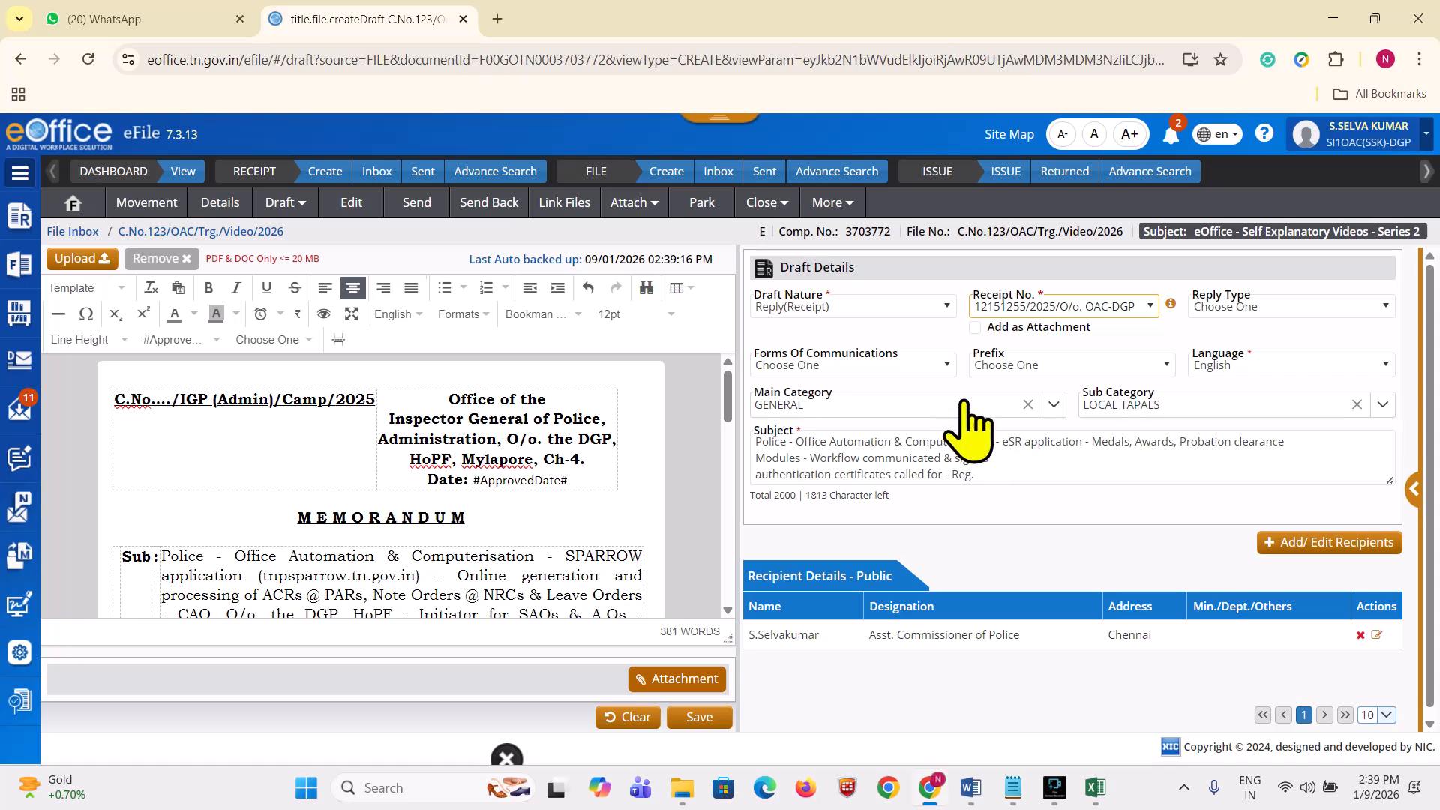
Step: Set Main Category to LEAVE and Sub Category to EL
left_click(931, 409)
type("leave")
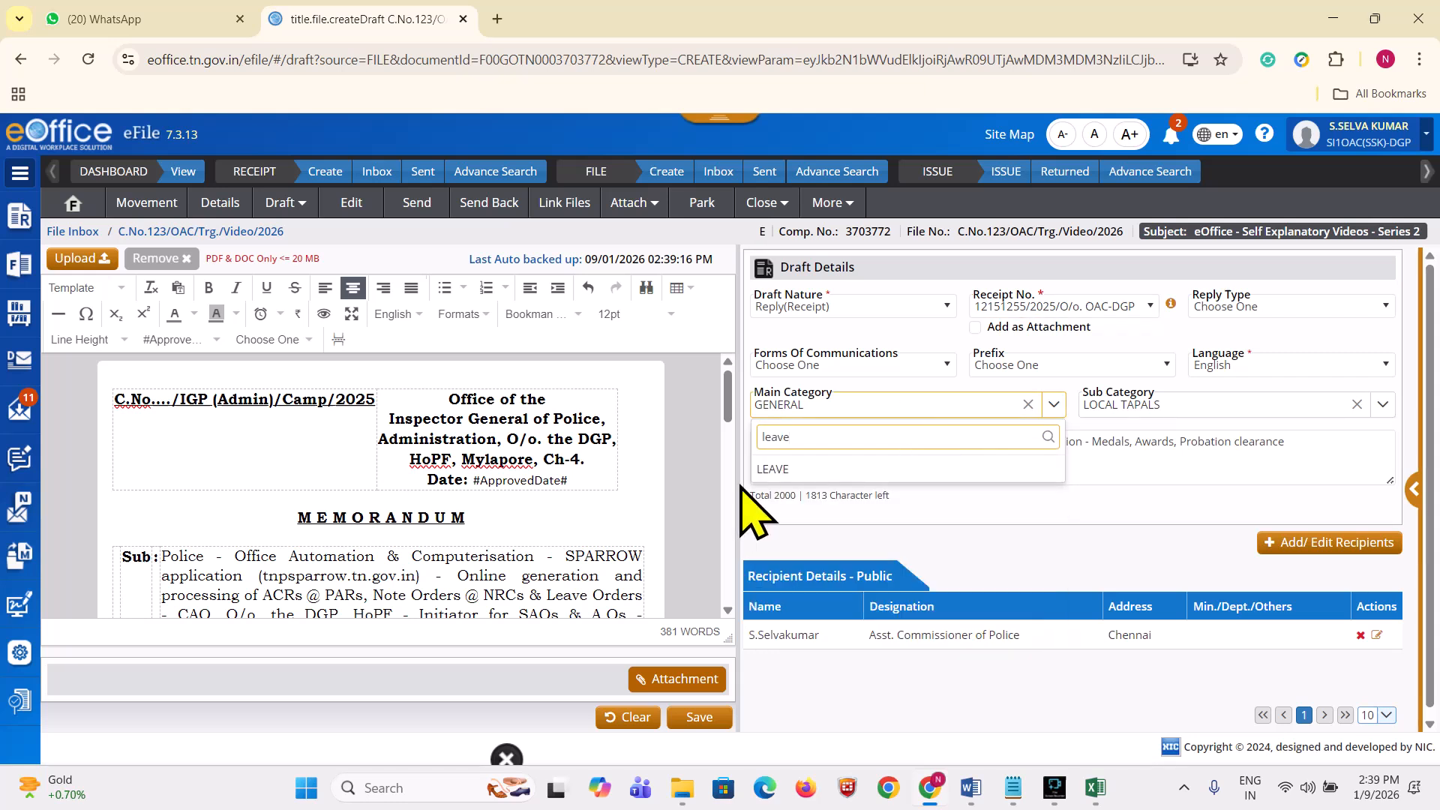
left_click(780, 470)
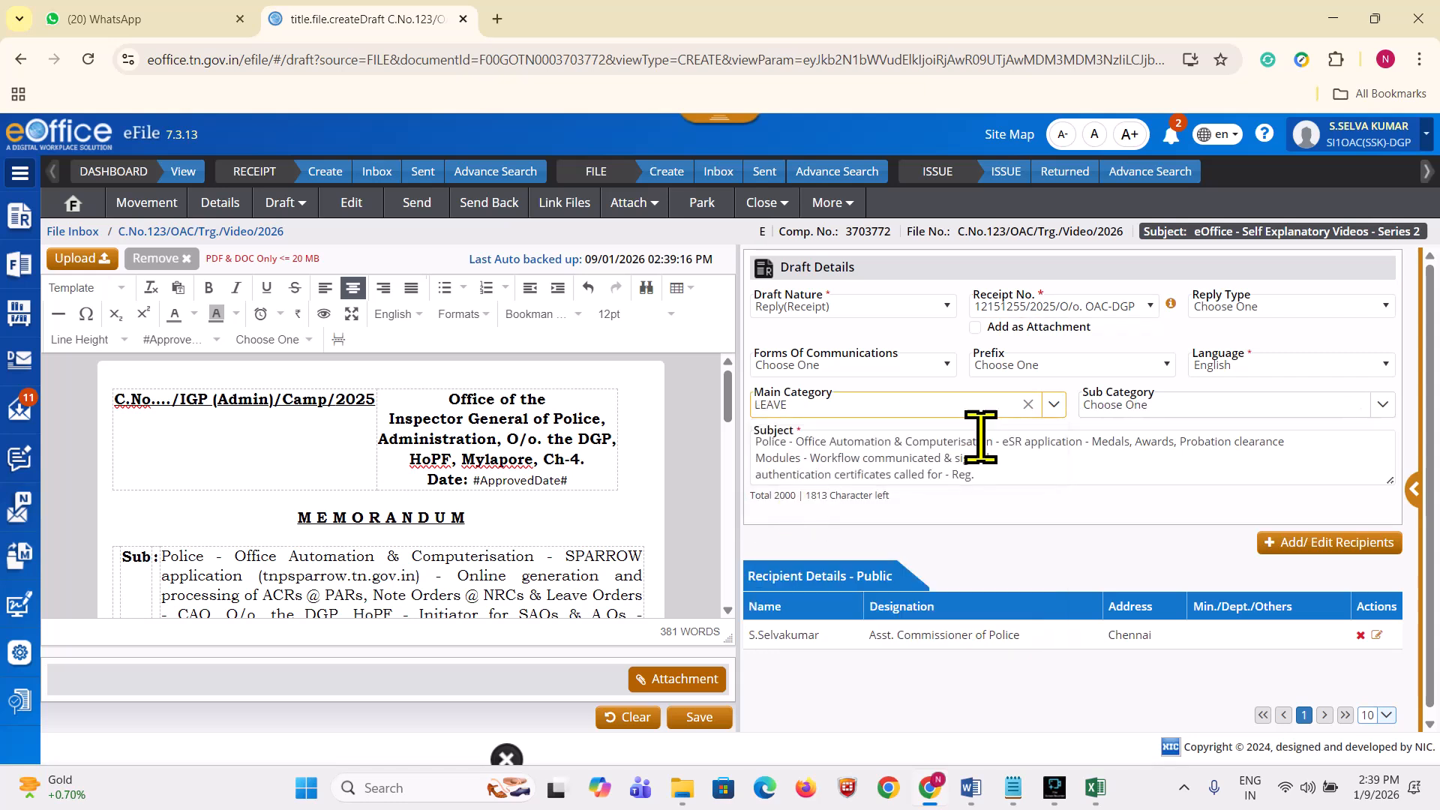
left_click(1118, 406)
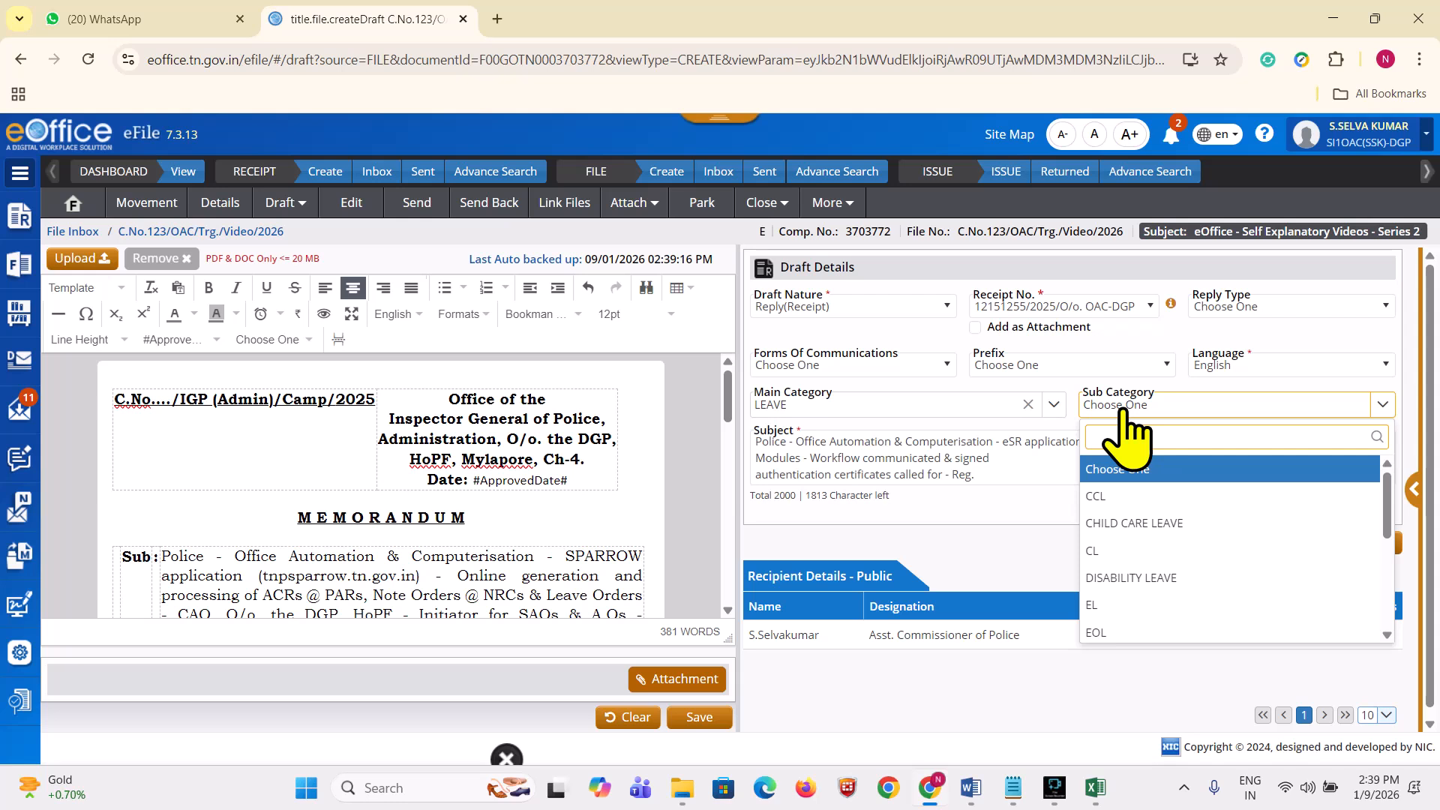
type("el")
left_click(1101, 469)
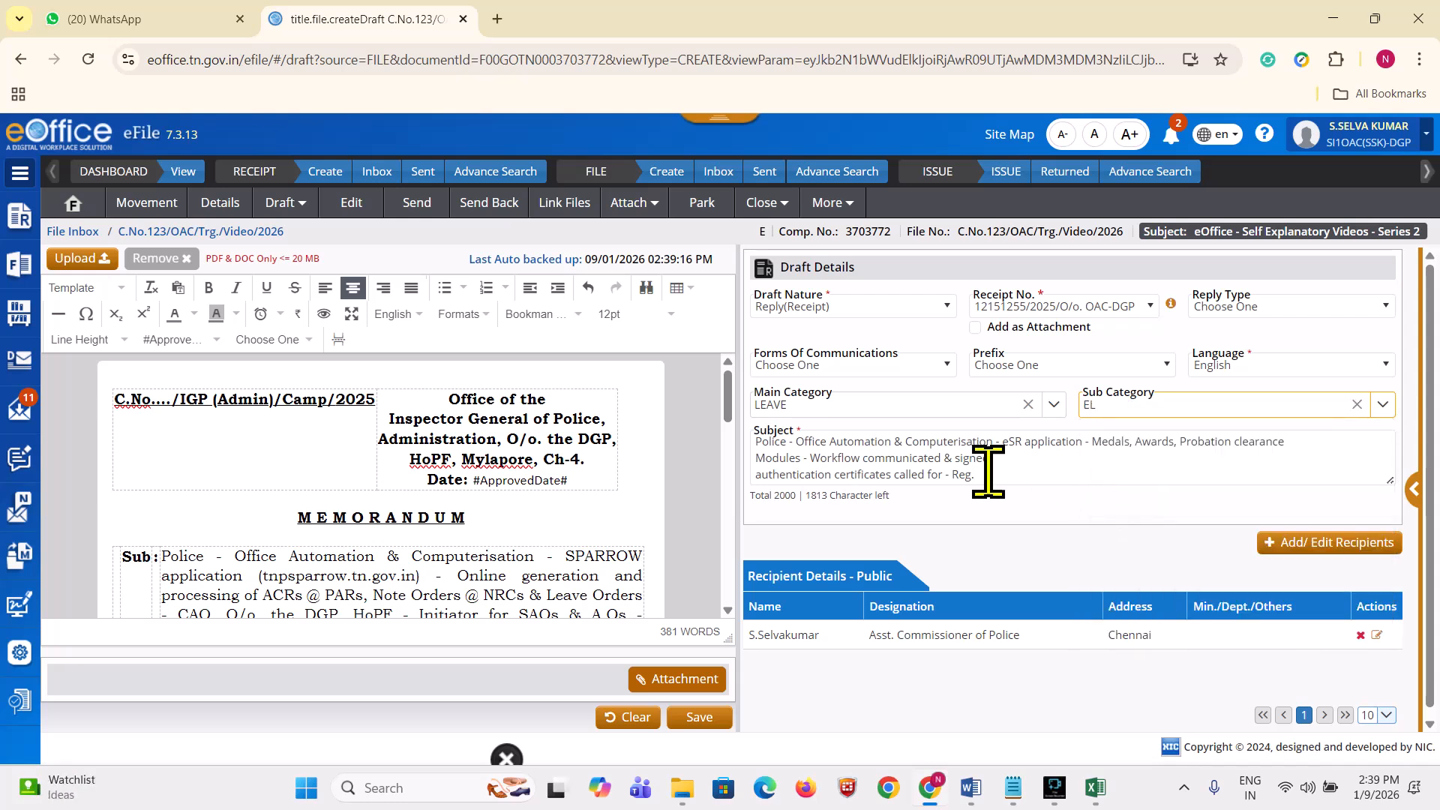
Step: Clear the auto-filled Subject text
left_click_drag(1032, 473, 739, 431)
left_click(677, 437)
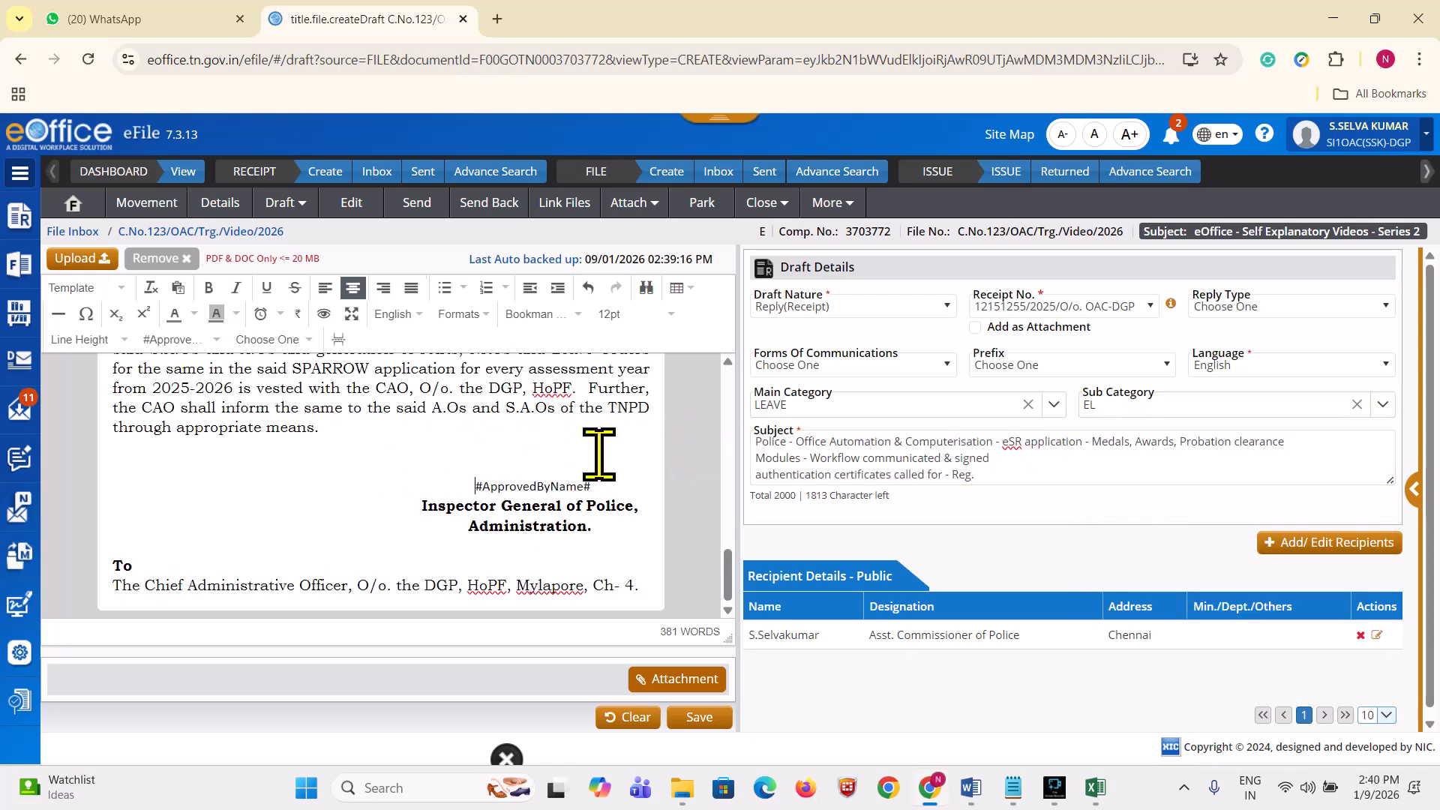
left_click_drag(1044, 484, 781, 460)
key("BackSpace")
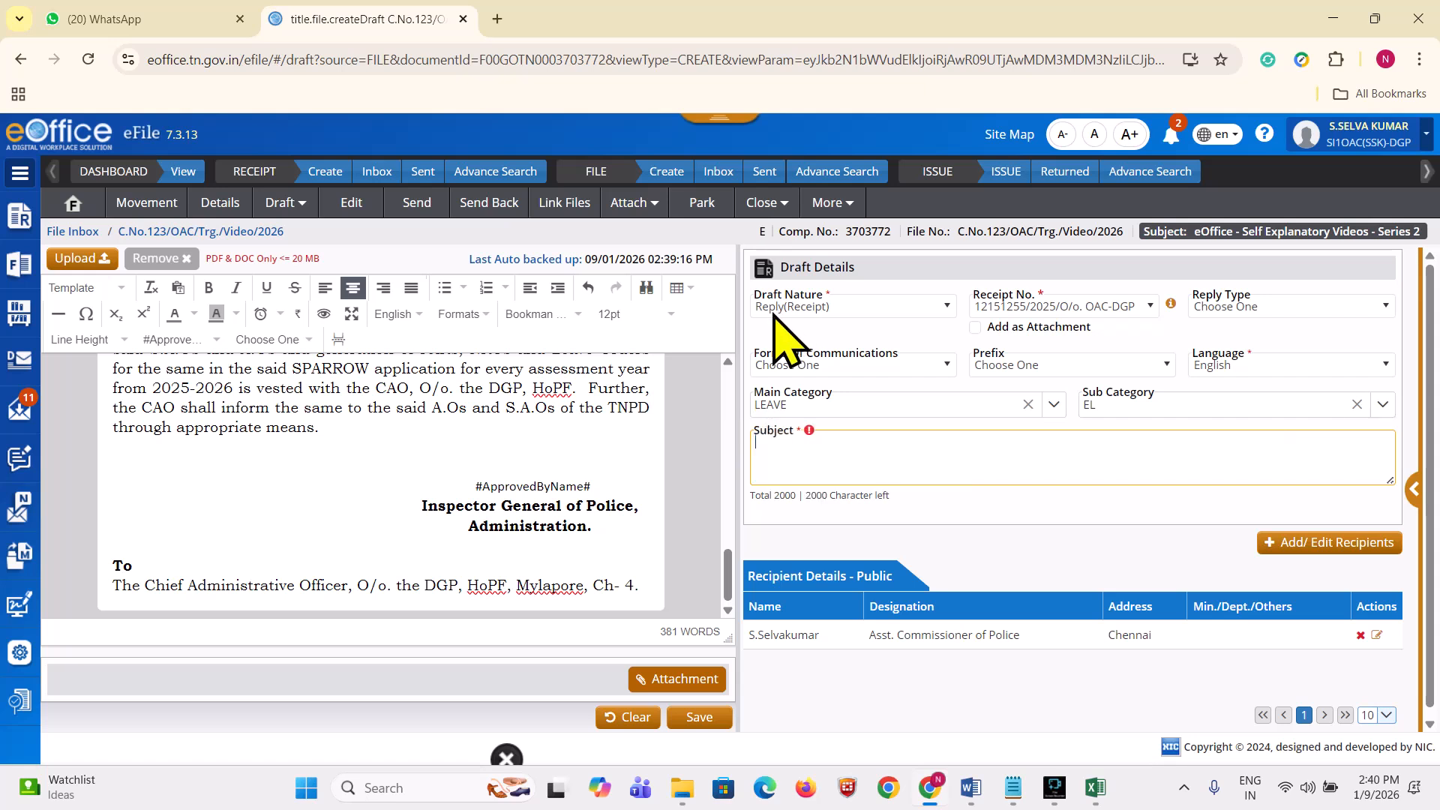
scroll(476, 505, "up", 15)
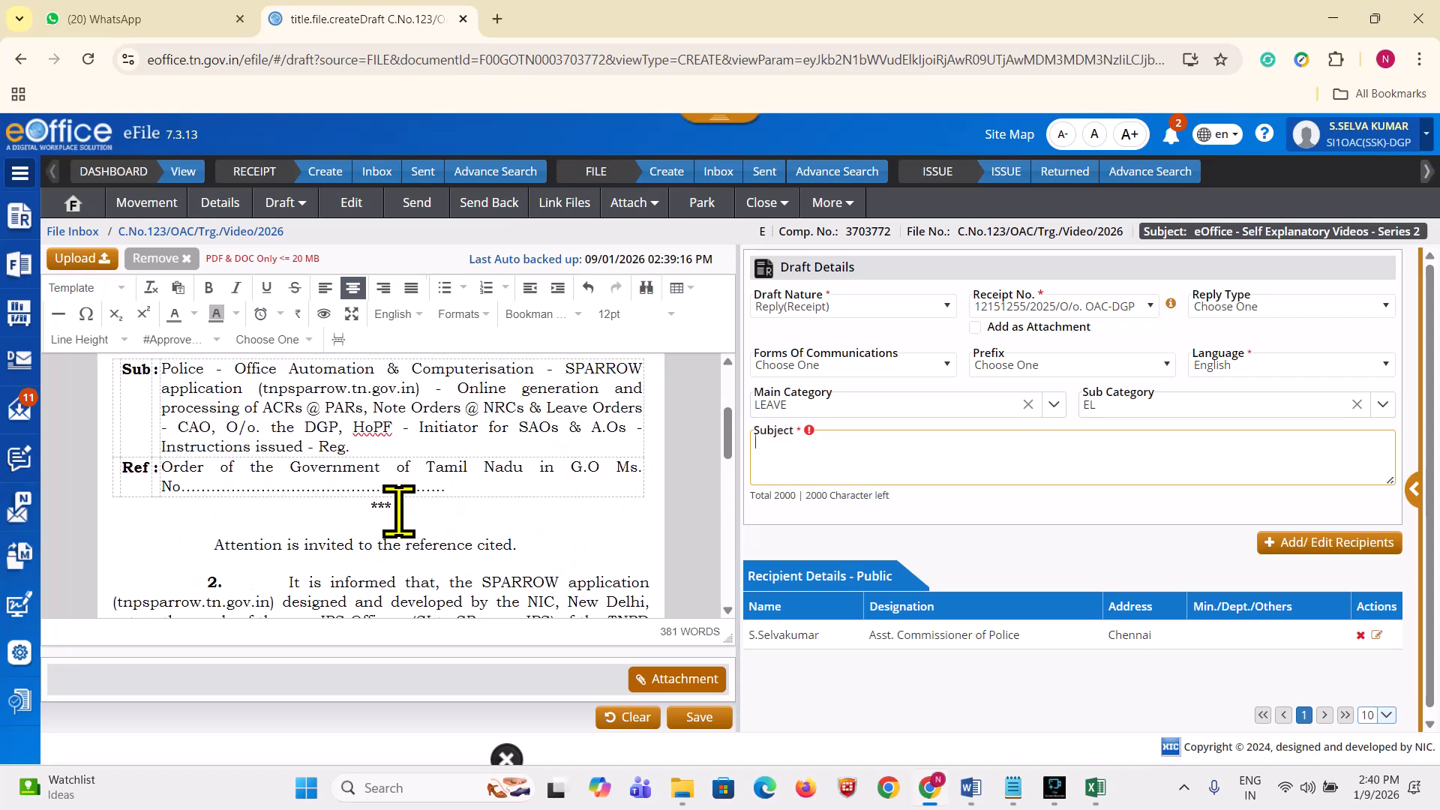
scroll(398, 510, "up", 2)
Step: Fill Subject with the memo's SPARROW Sub paragraph, retyping the leading 'P'
left_click_drag(351, 539, 167, 471)
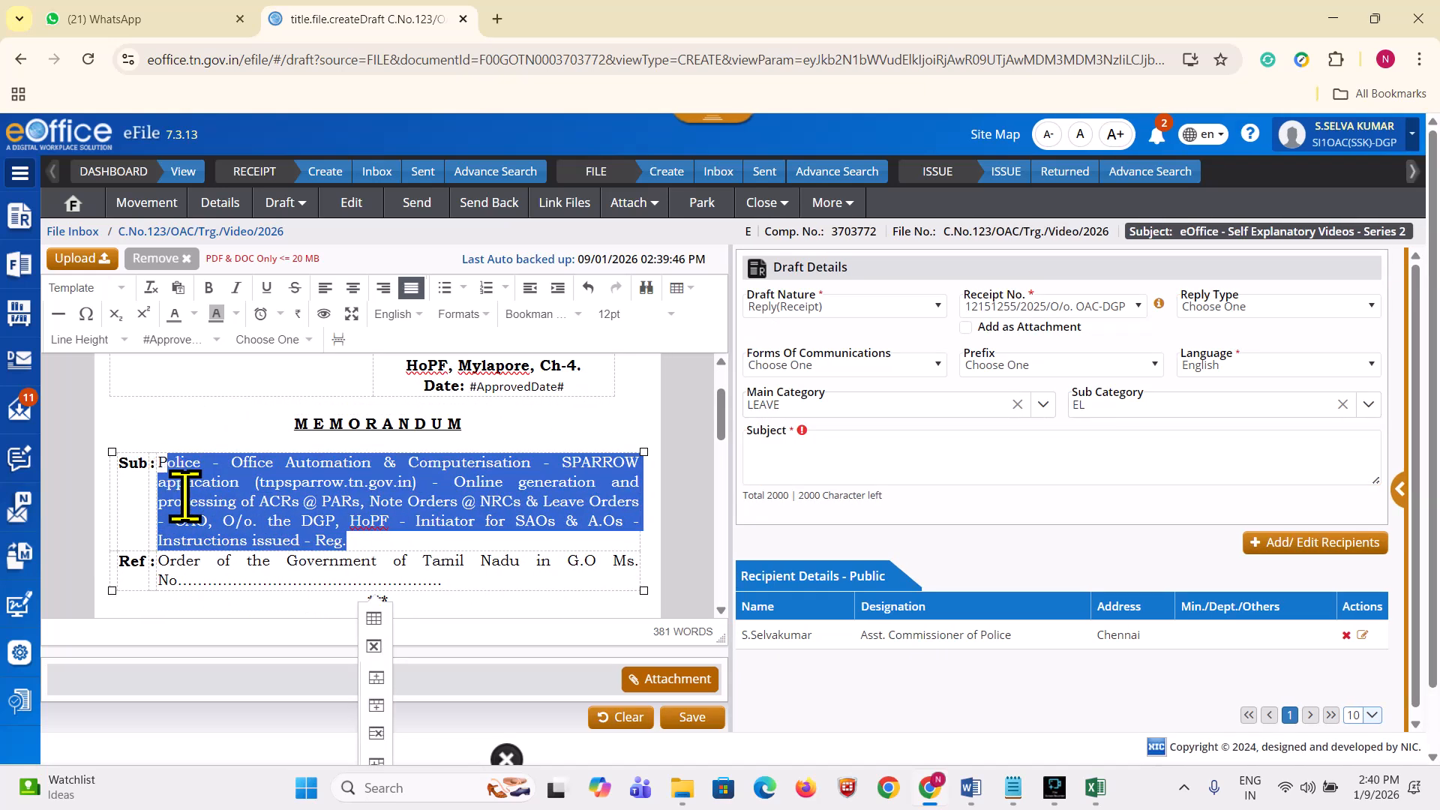
key("ctrl+c")
left_click(787, 450)
key("ctrl+v")
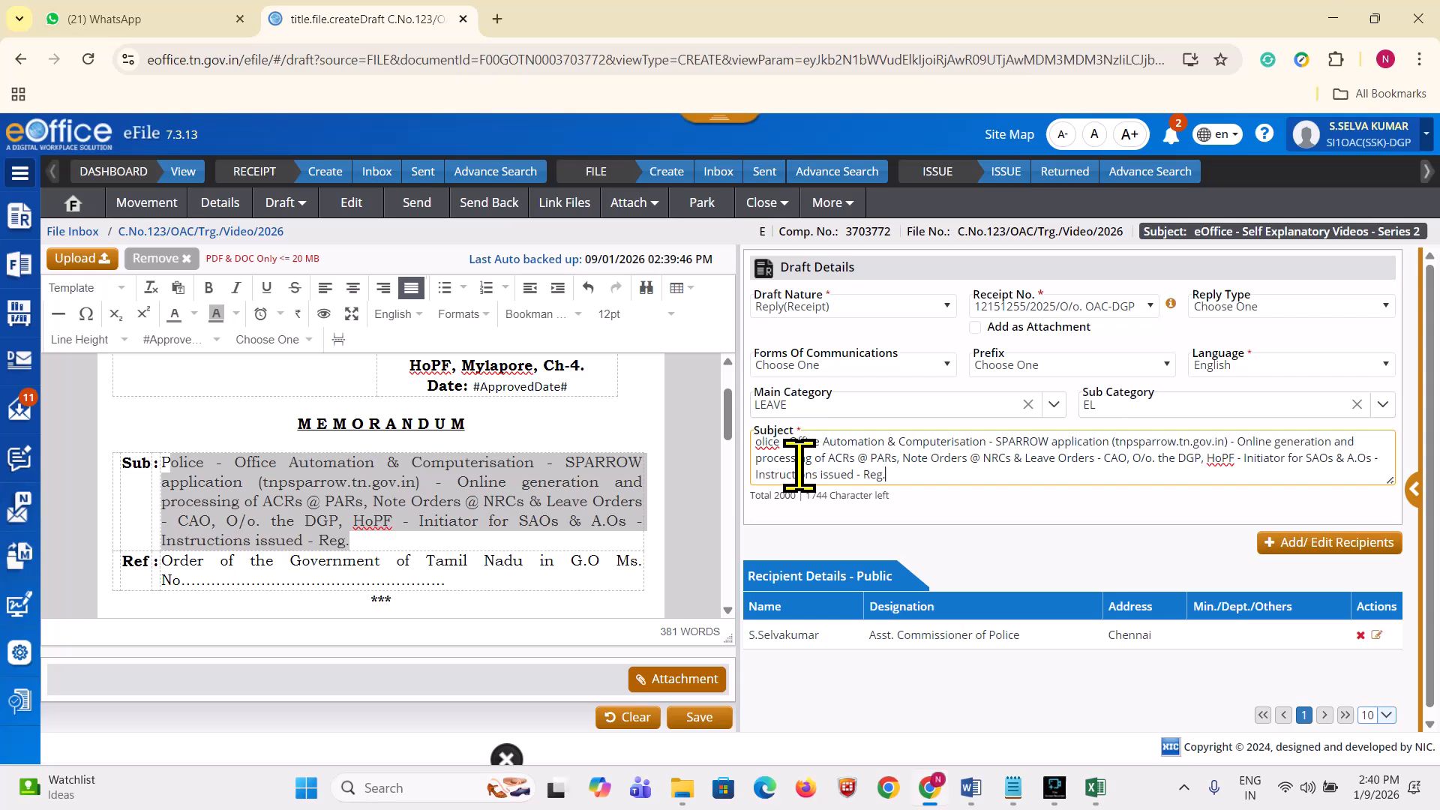
left_click(754, 443)
type("P")
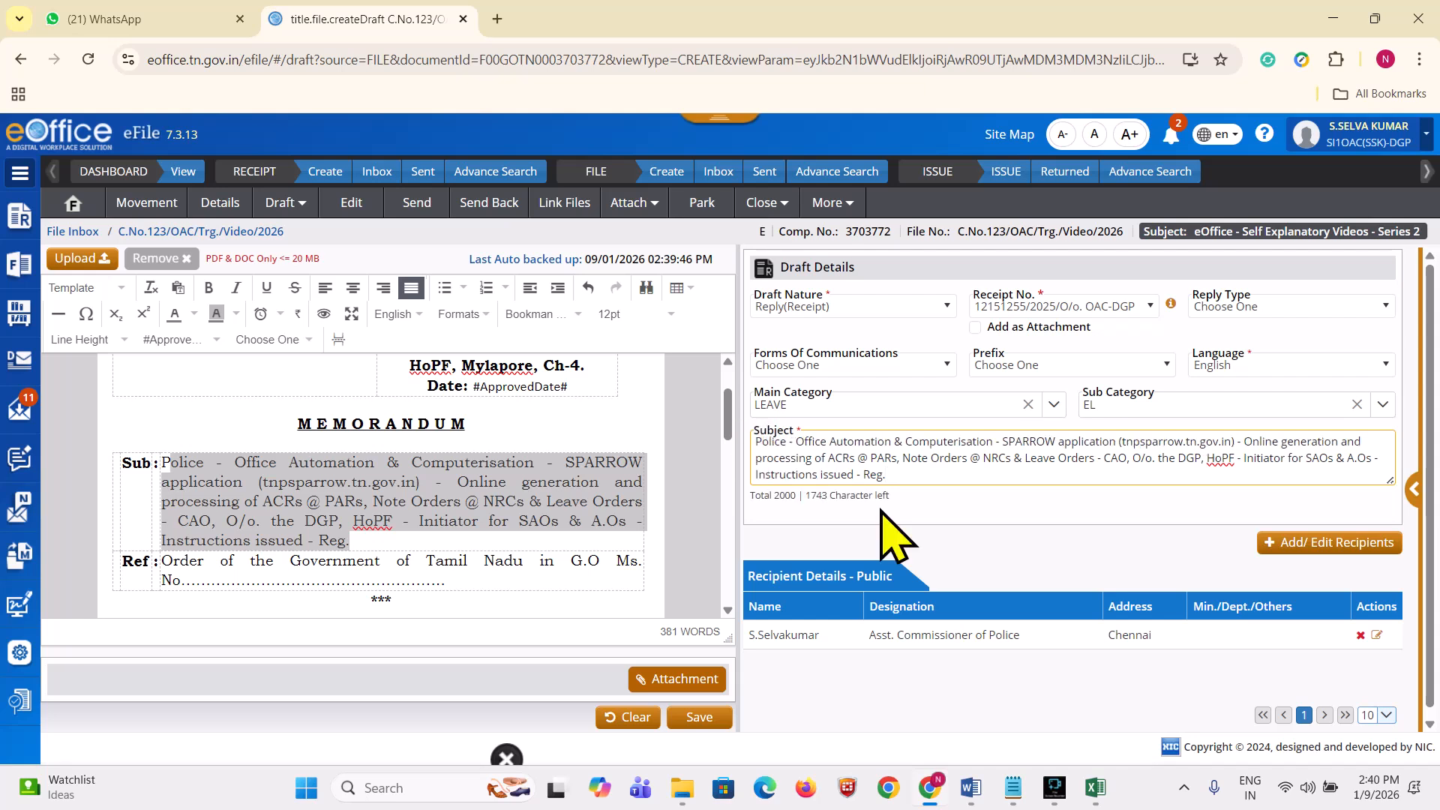
left_click(564, 501)
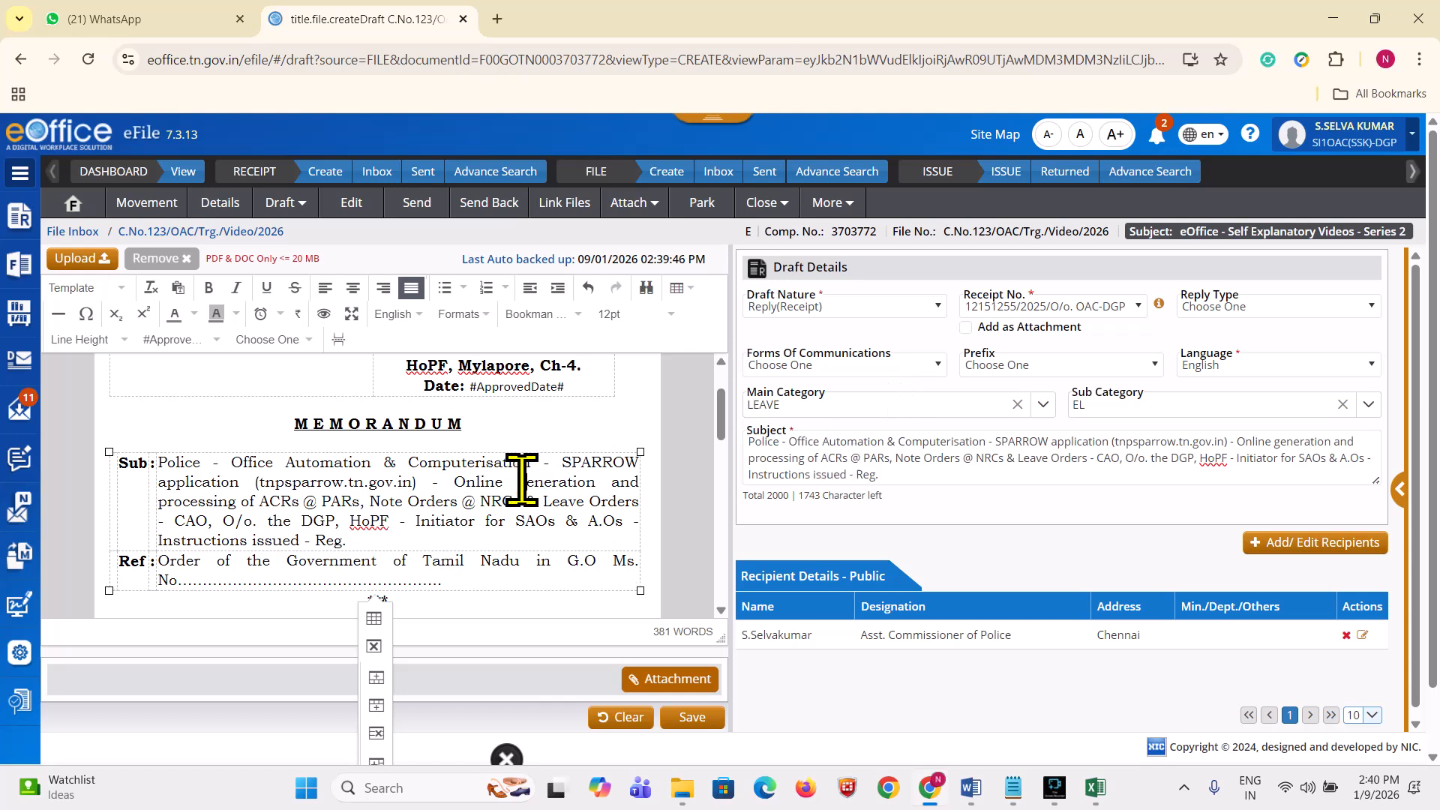
Step: Choose Memorandum under Forms Of Communications
scroll(561, 414, "up", 2)
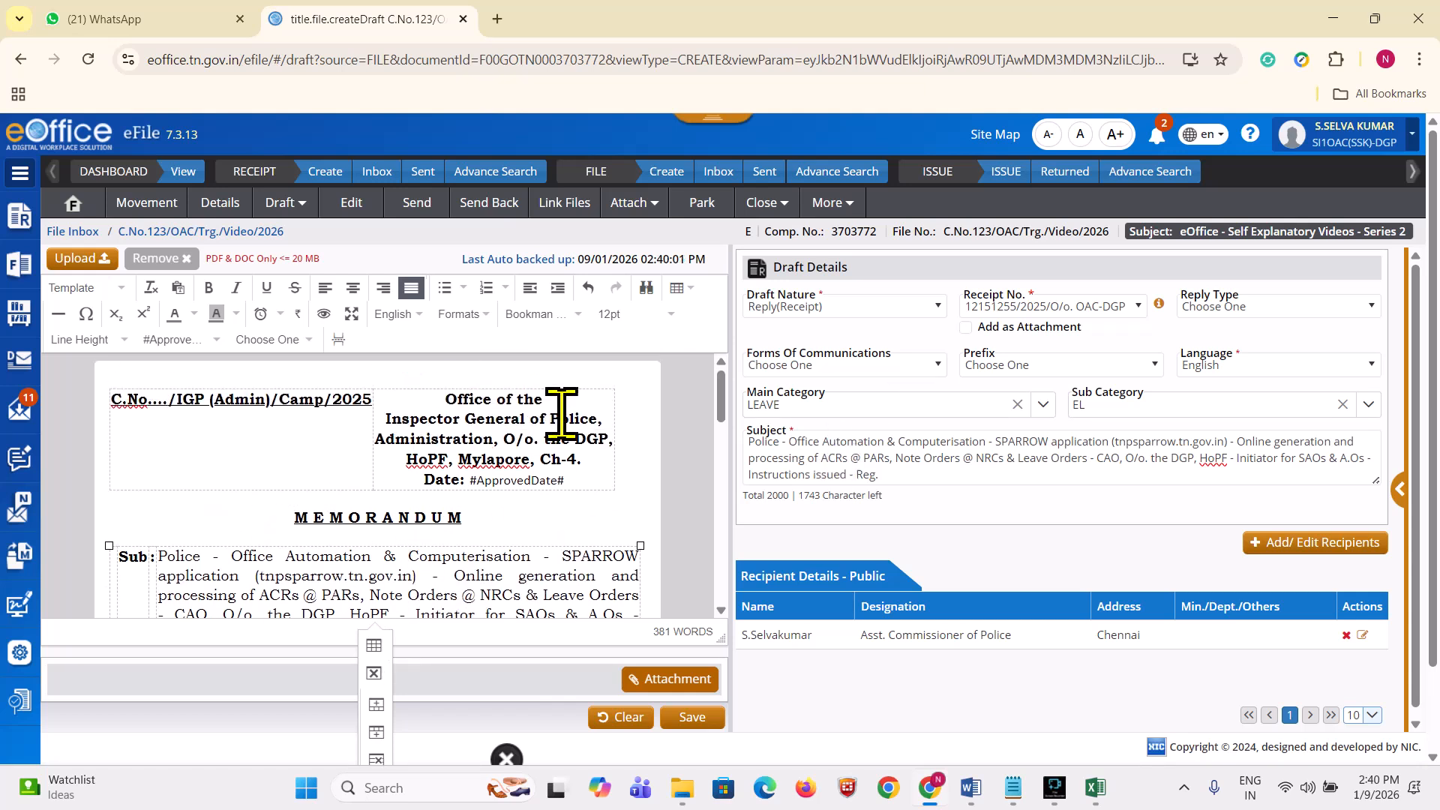
left_click(801, 366)
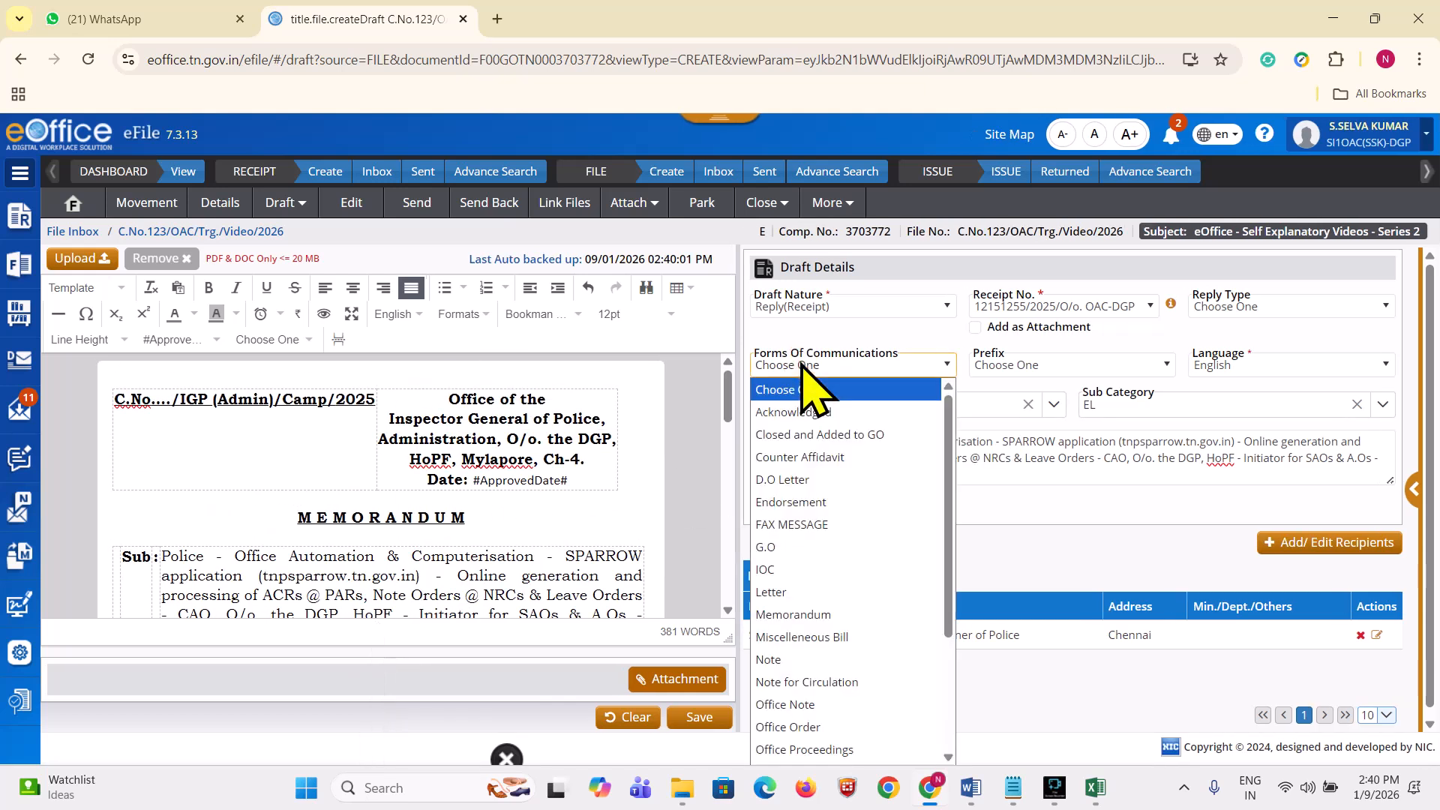
left_click(796, 617)
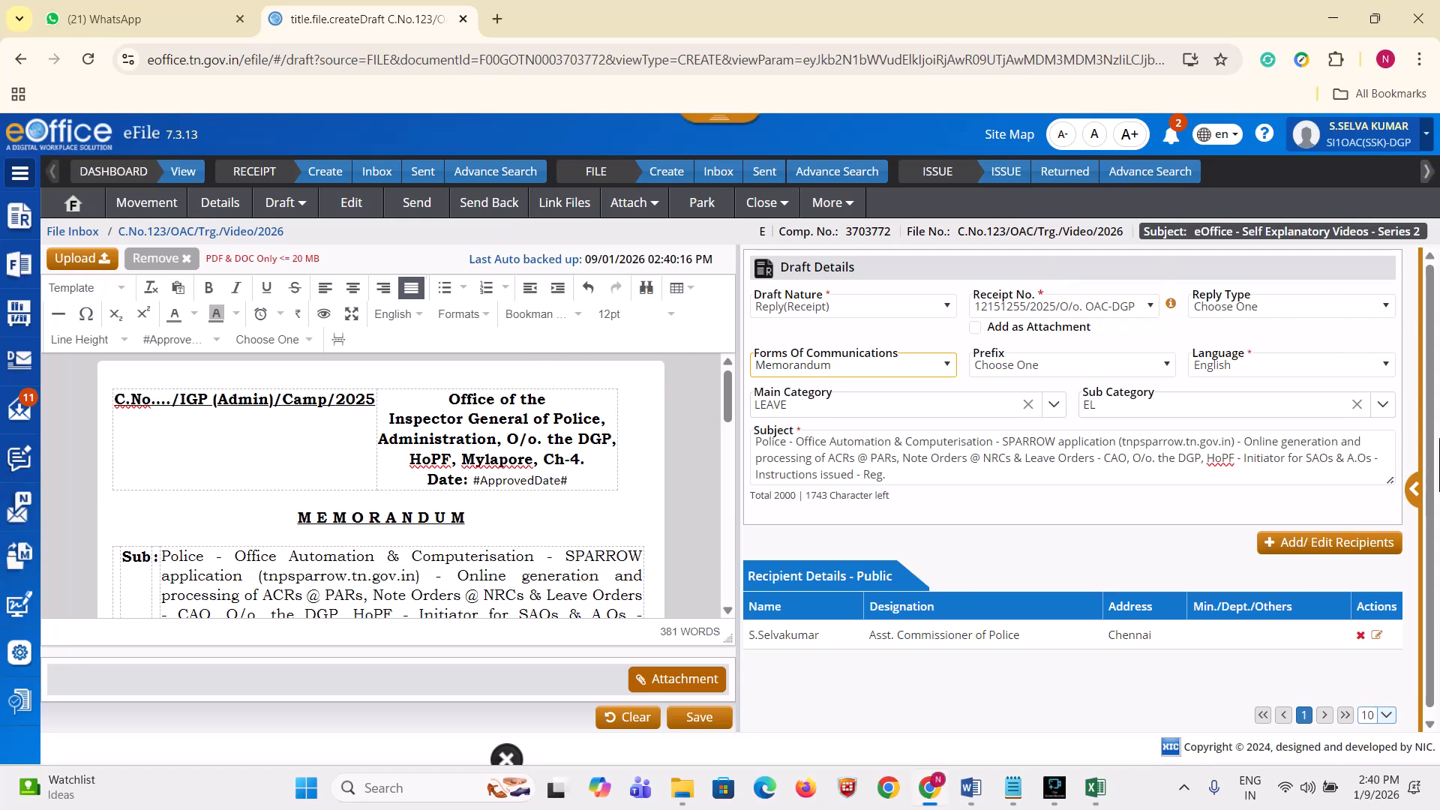
left_click(1318, 309)
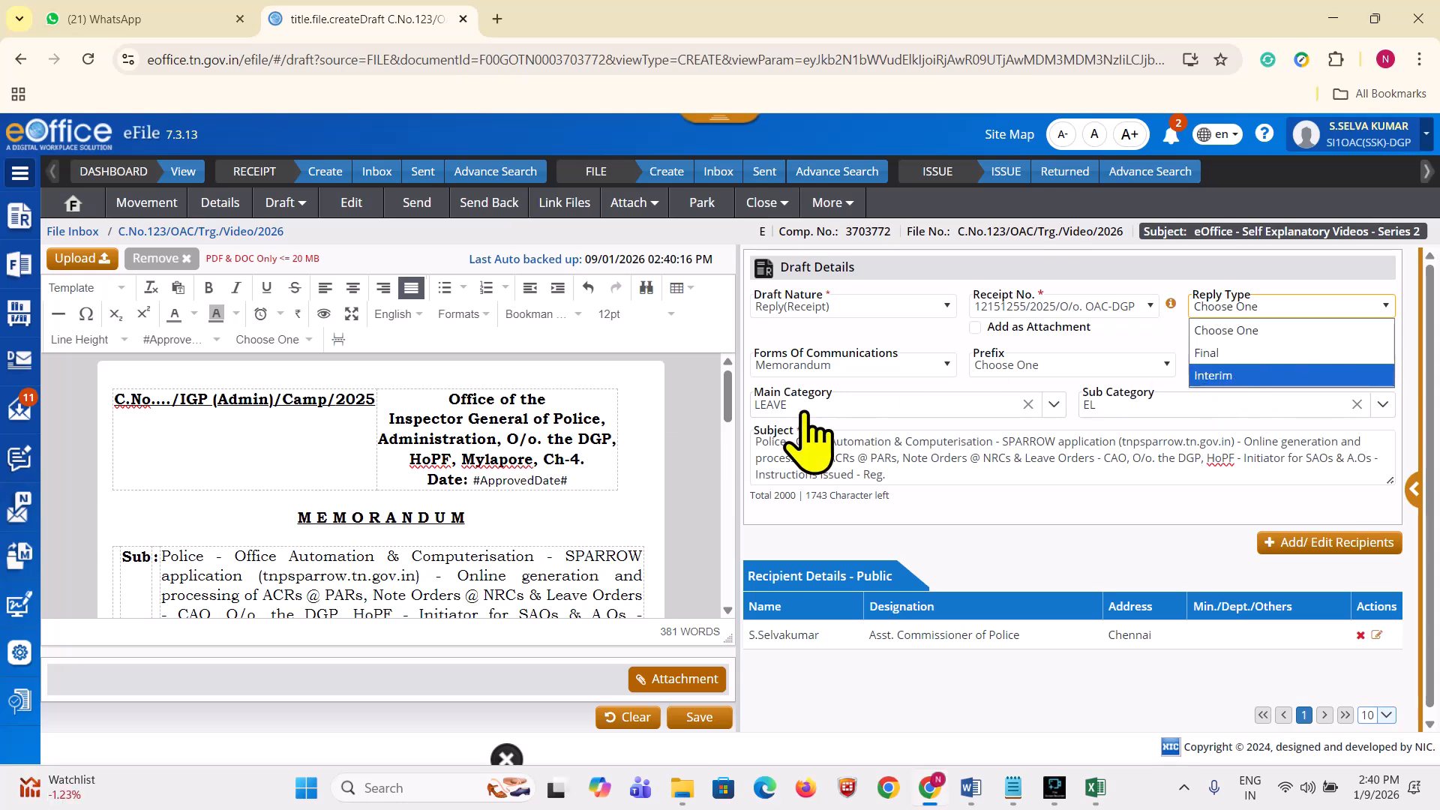
Step: Set Reply Type to Interim and Language to English
left_click(1249, 375)
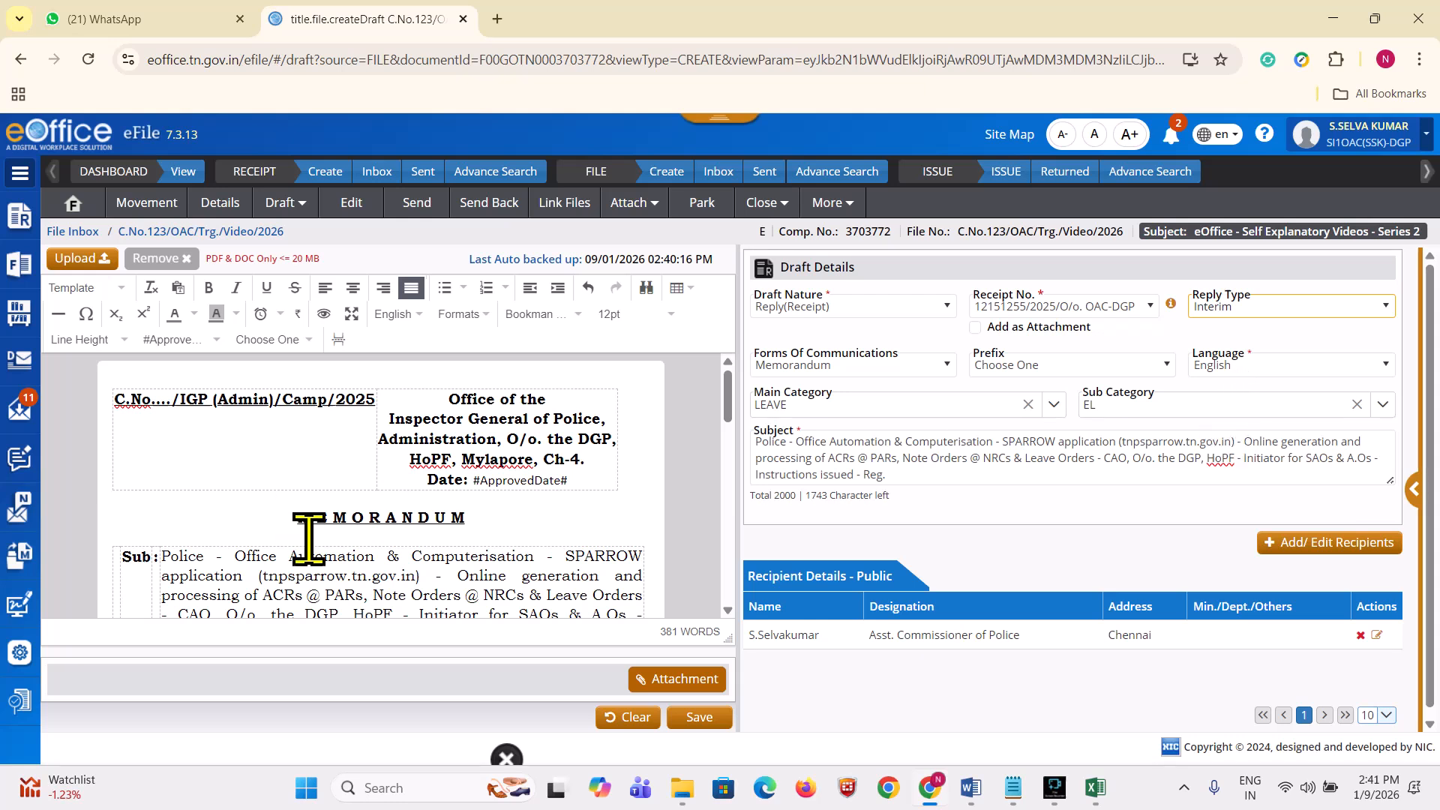
left_click(1231, 369)
left_click(1215, 392)
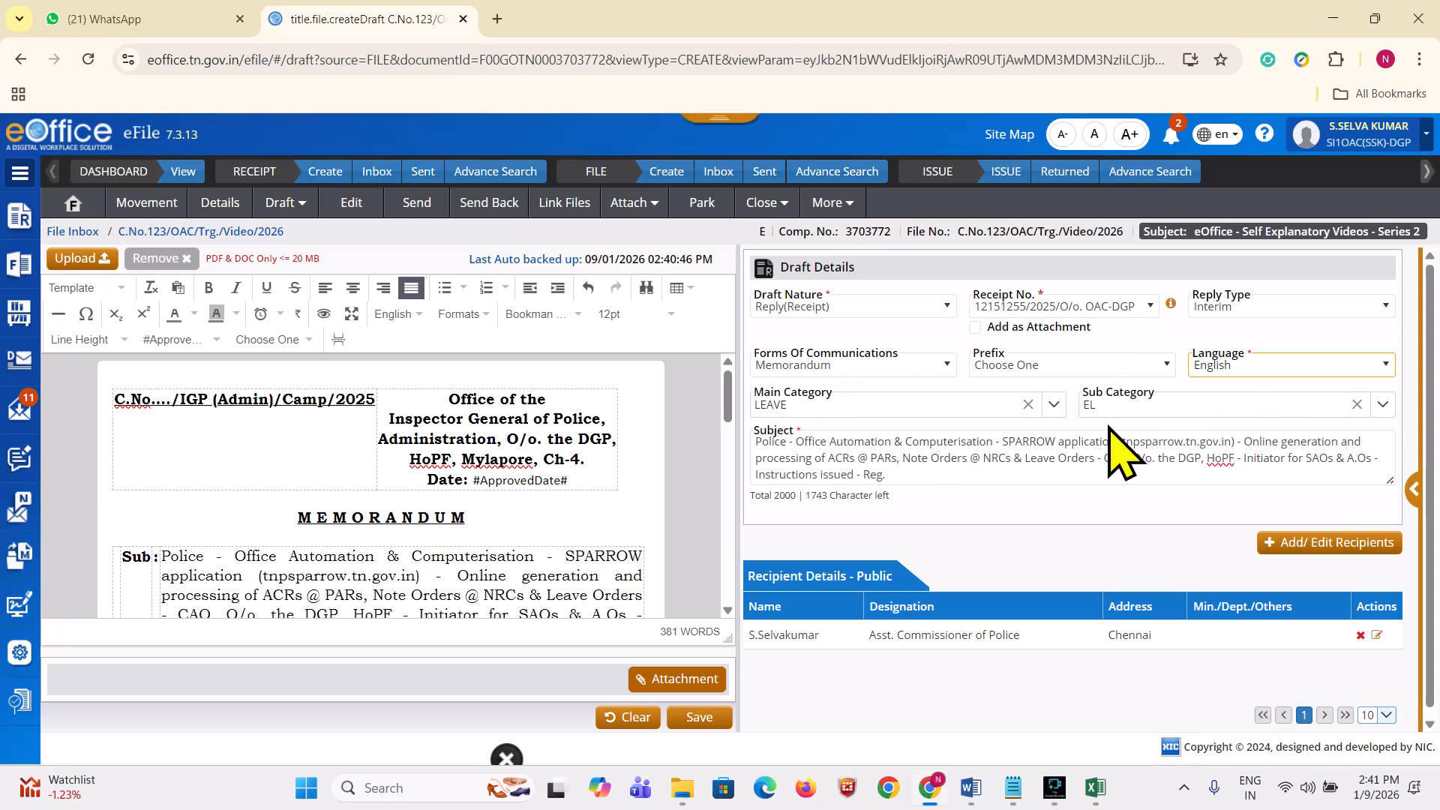
left_click_drag(929, 476, 737, 459)
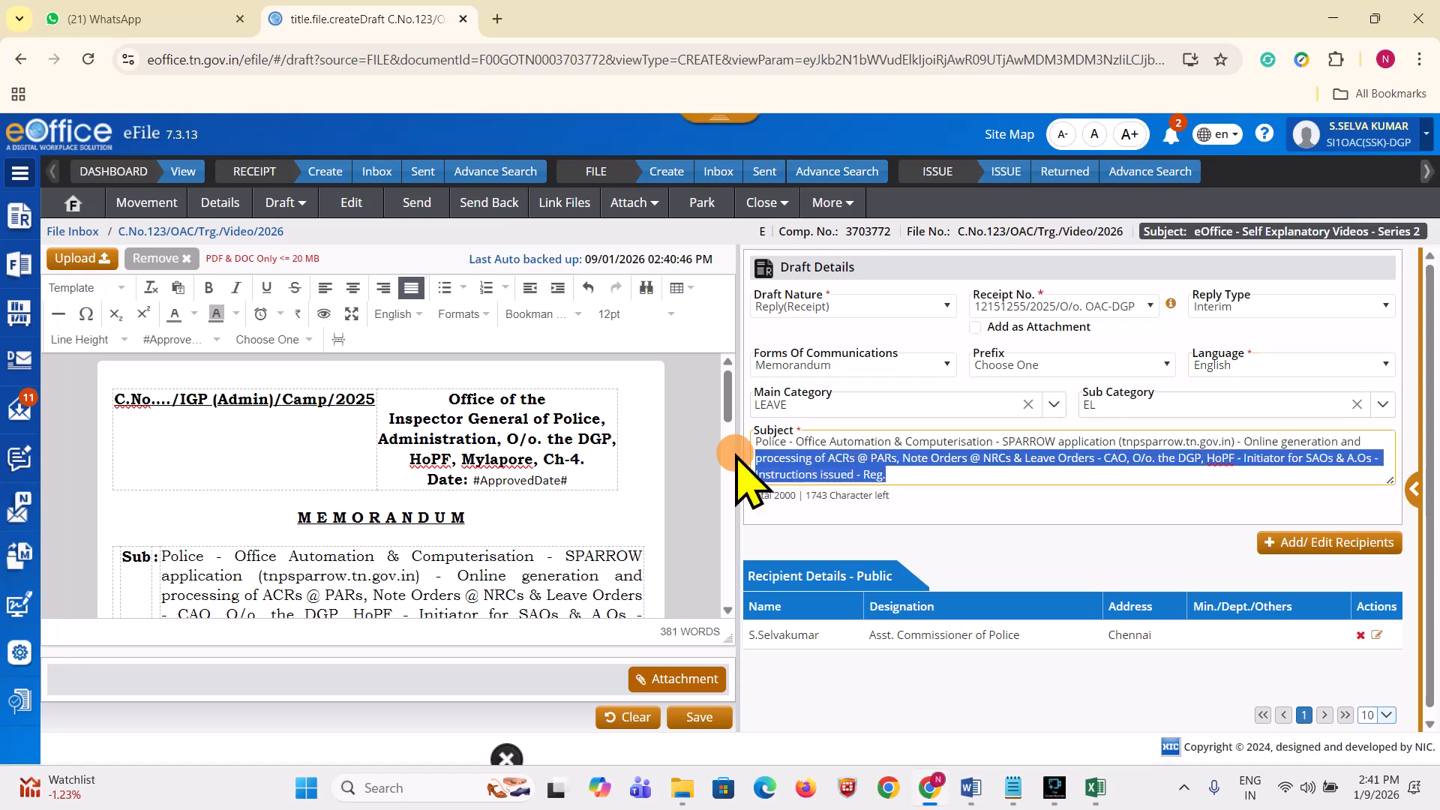
left_click(637, 531)
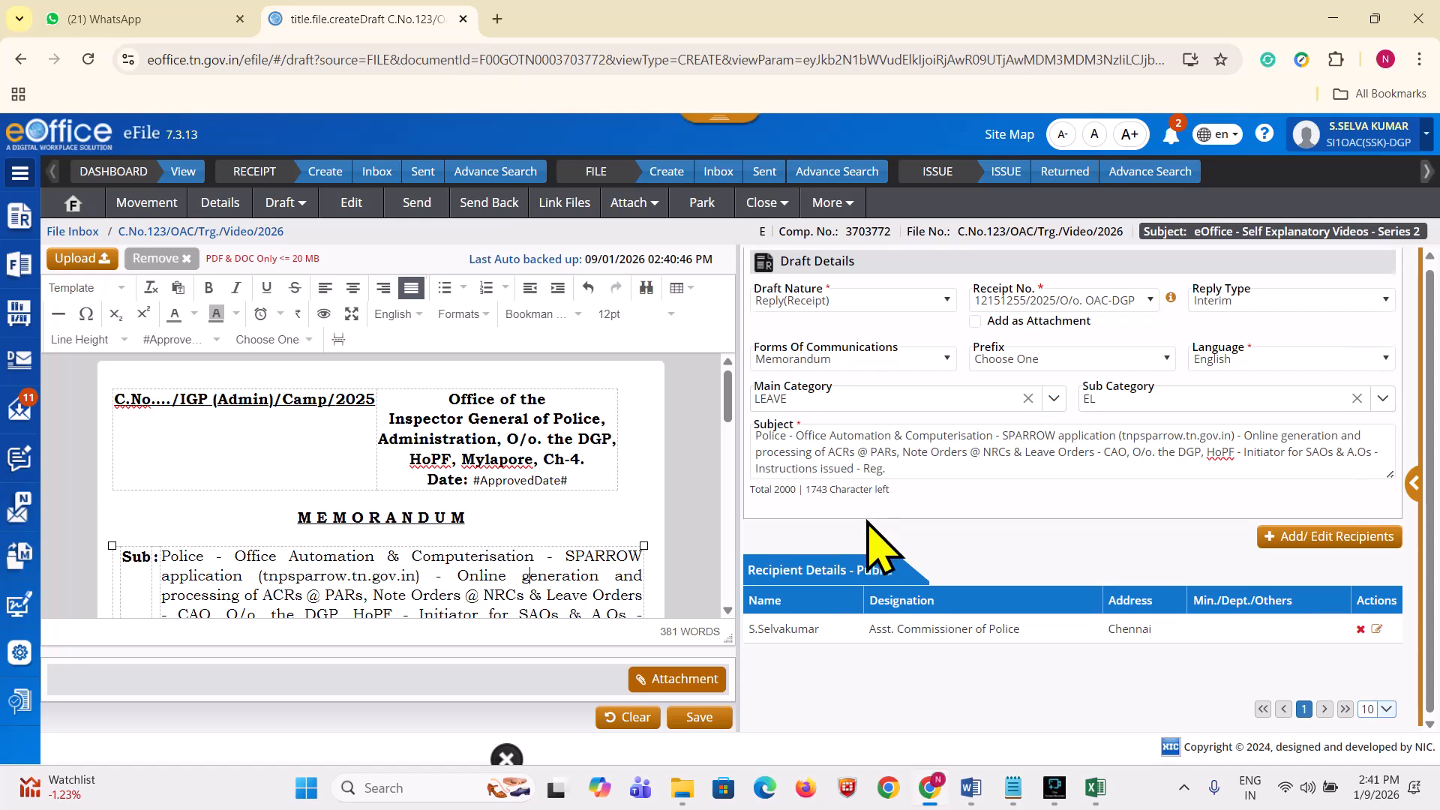
Step: Delete the Asst. Commissioner of Police recipient row, confirming Yes
scroll(874, 517, "down", 1)
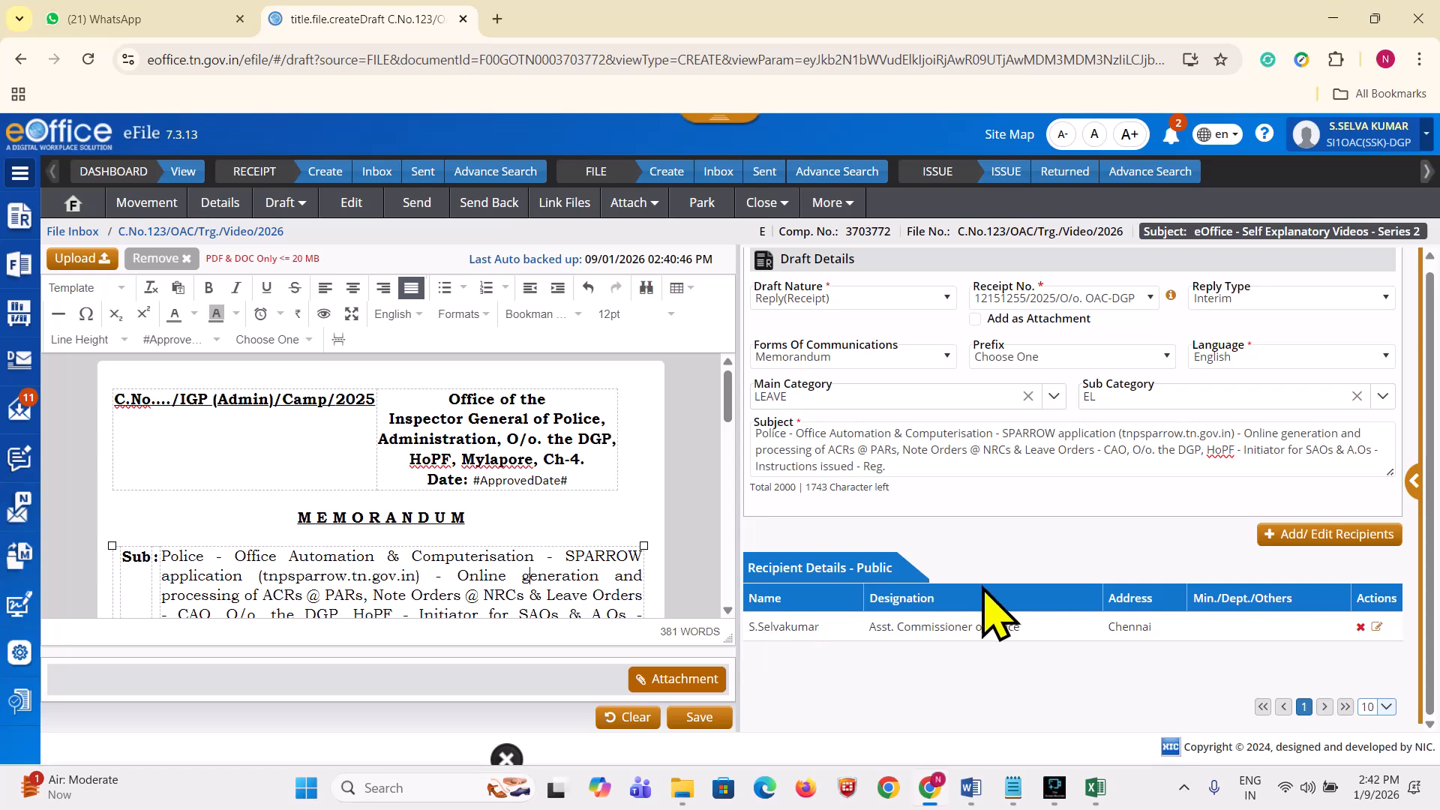
left_click(1362, 627)
left_click(765, 254)
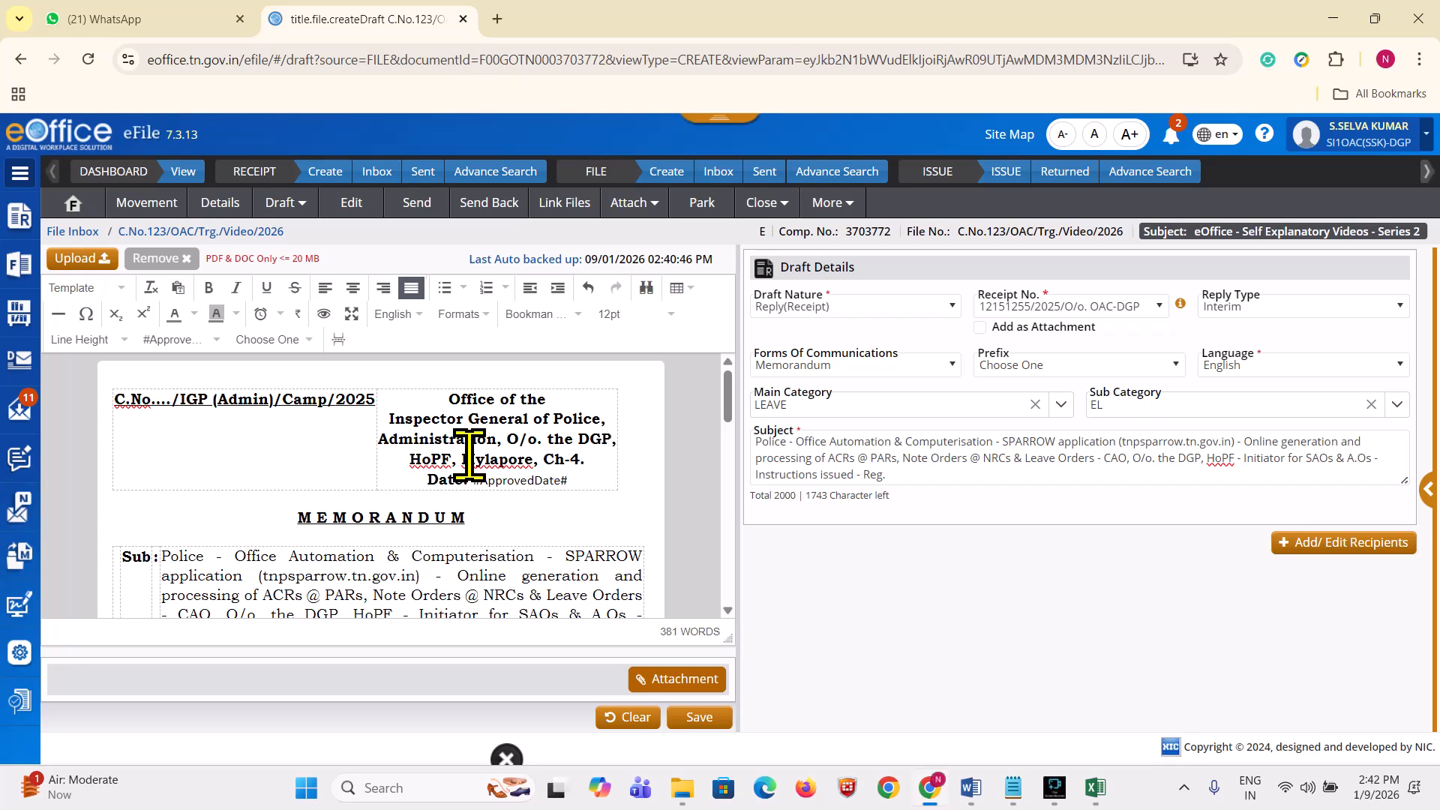
left_click(287, 204)
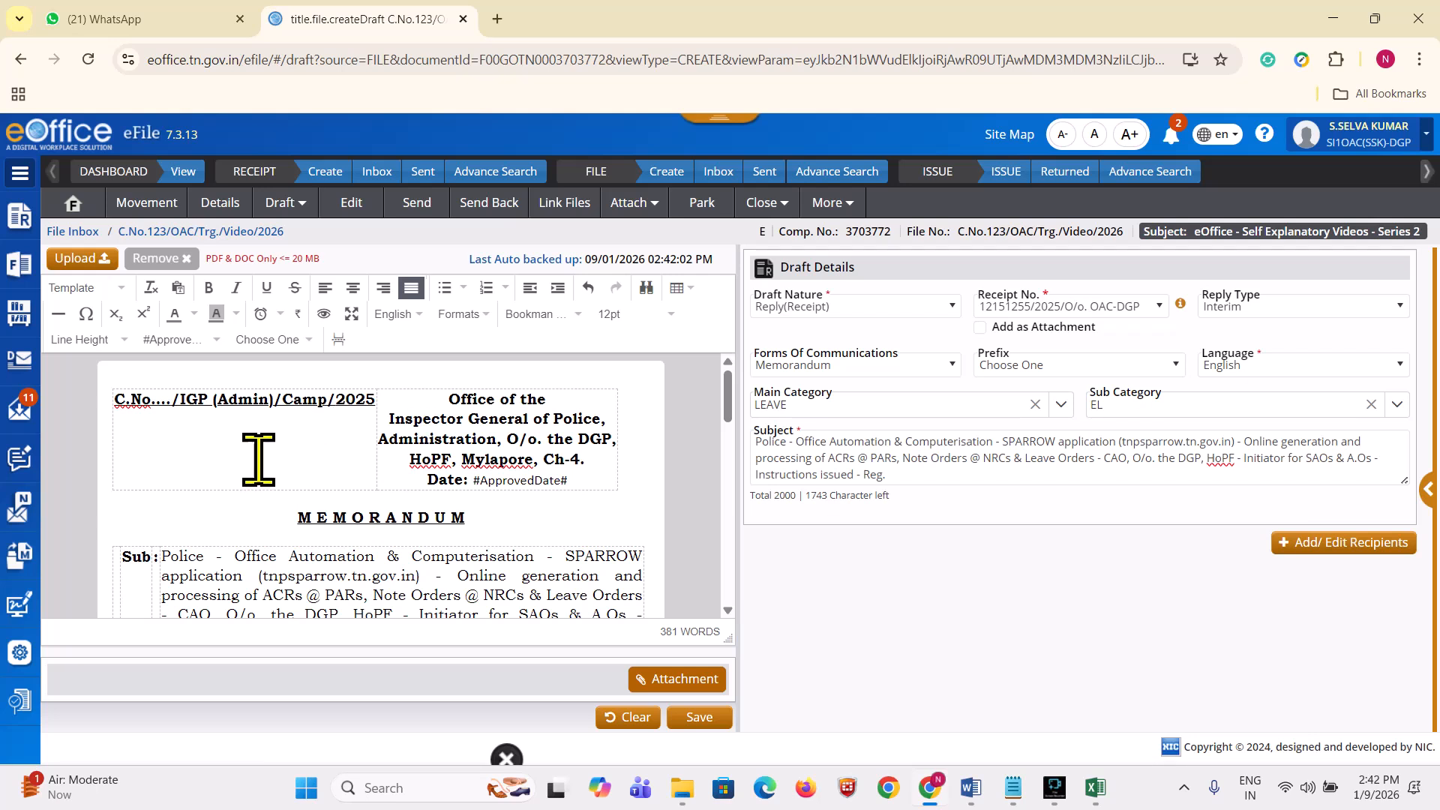
scroll(414, 487, "down", 15)
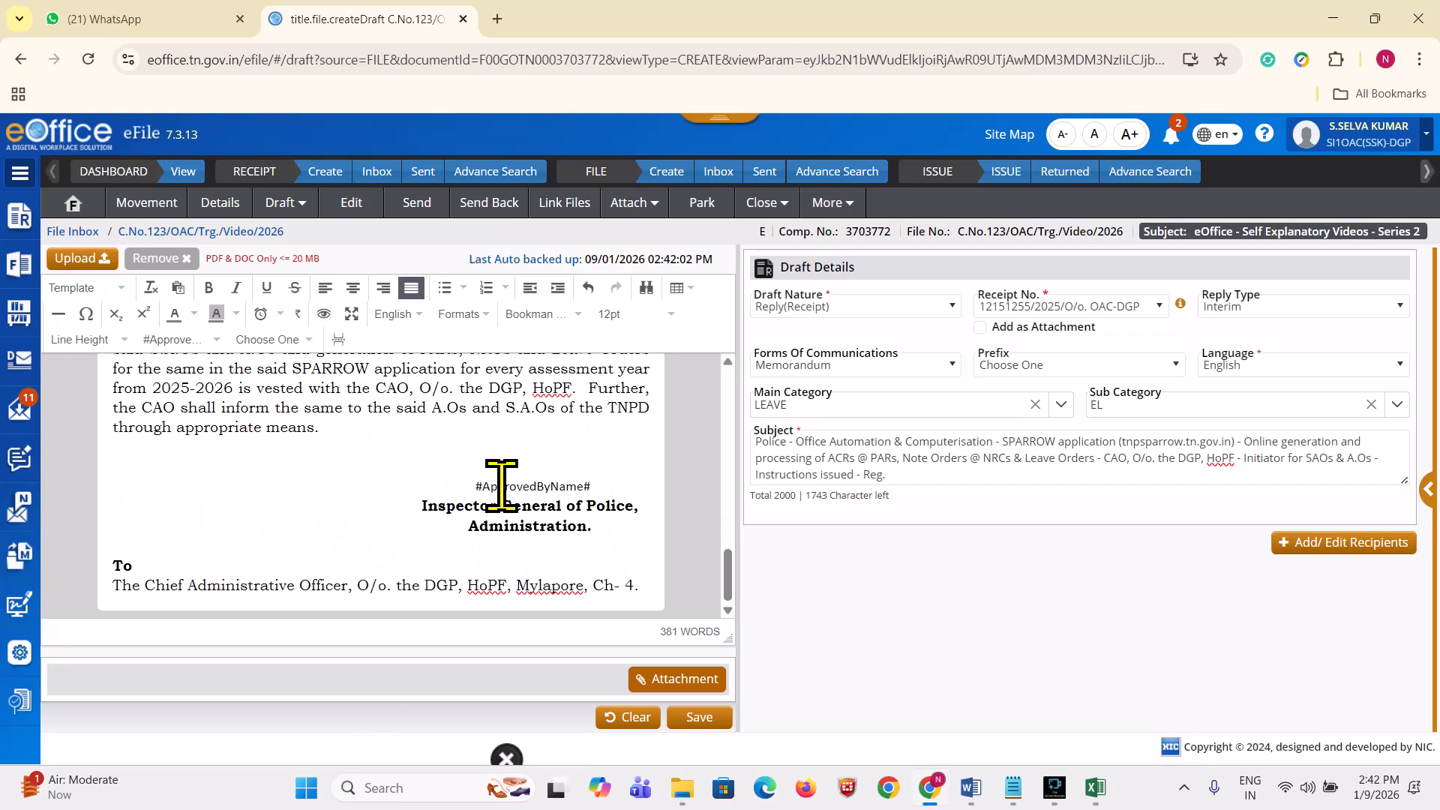
left_click(617, 552)
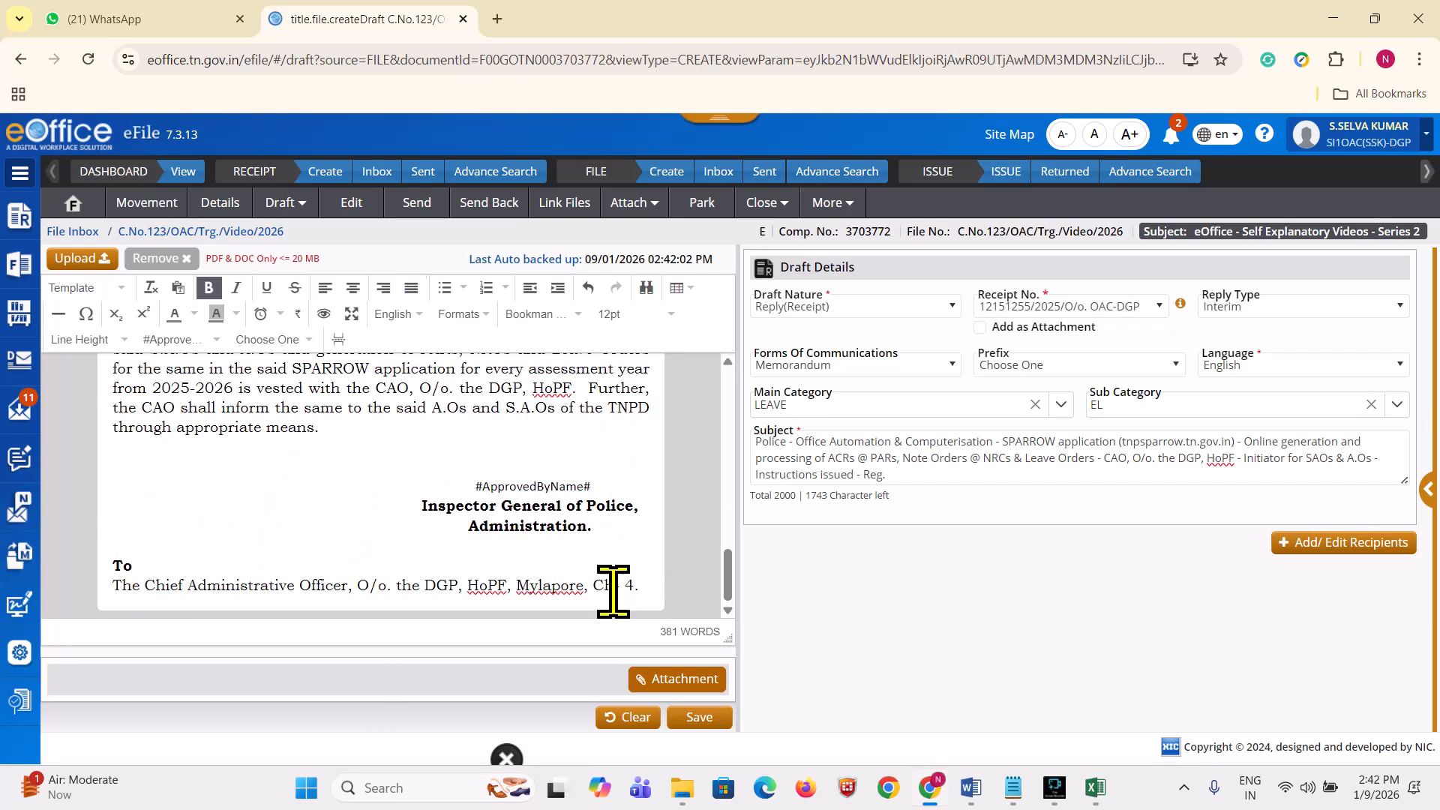
scroll(611, 588, "up", 15)
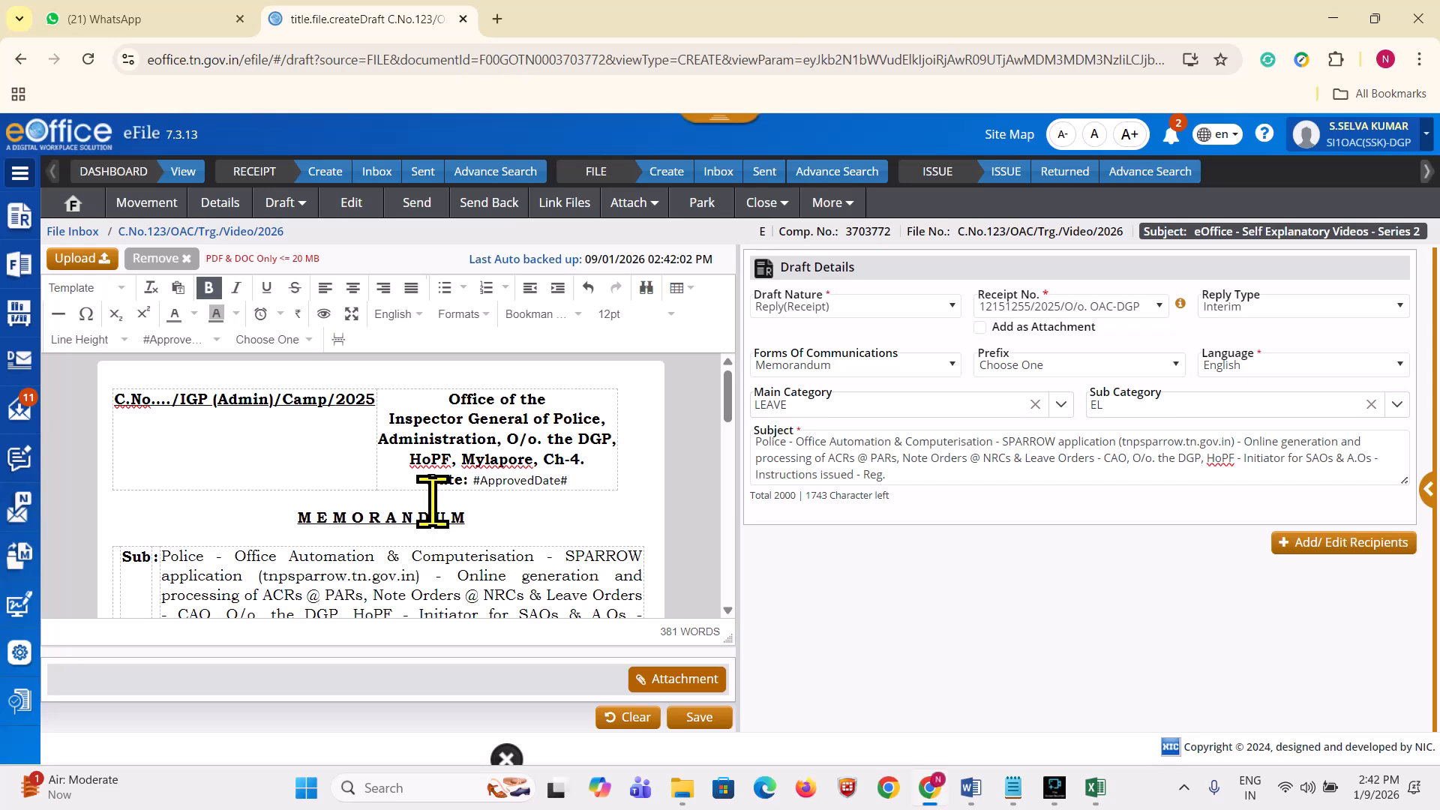
scroll(446, 487, "down", 15)
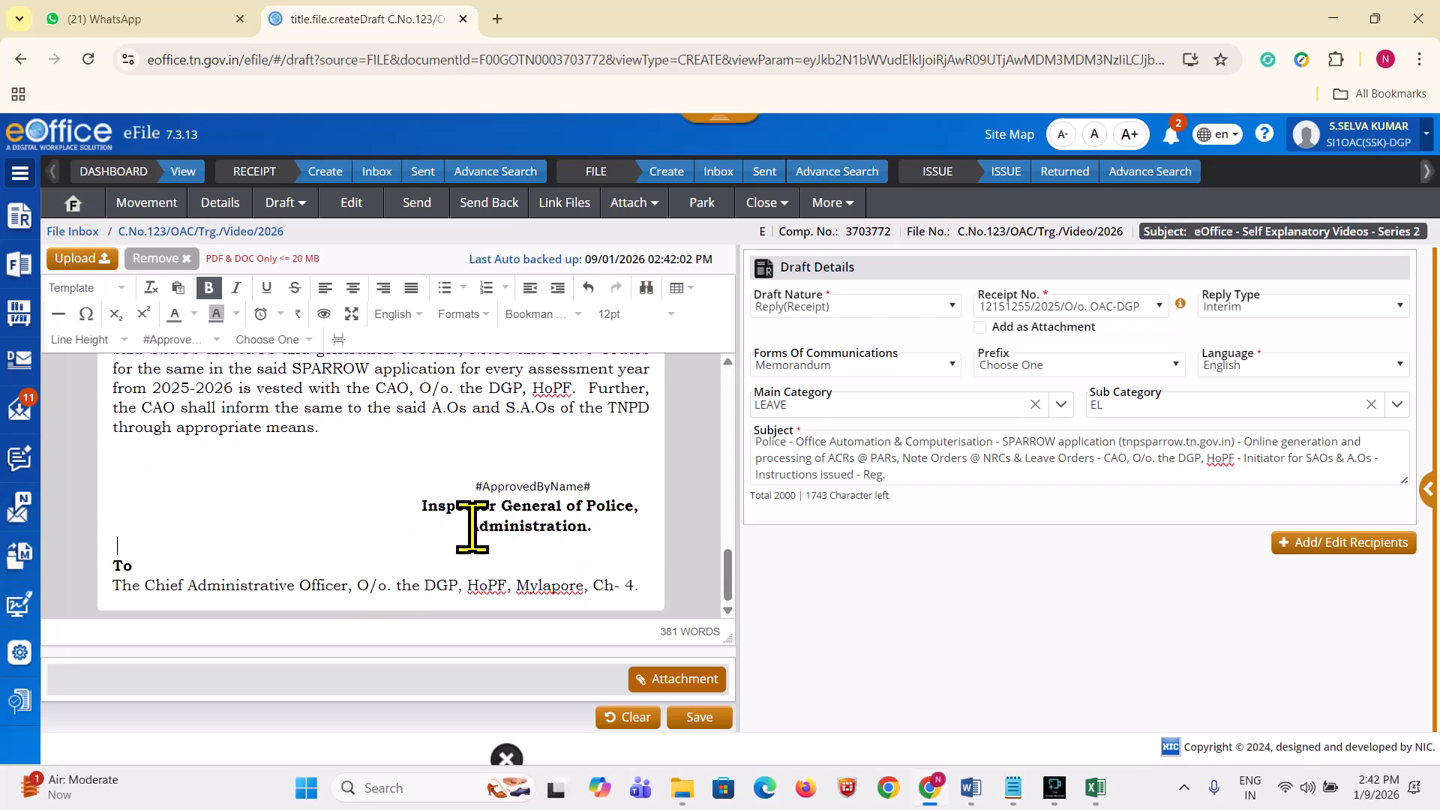
Step: Attach 150. NZ_SPARROW_AY_2024_2025_PAR_09.01.2026.xls from Desktop > PAR_NRC_2025_2026_DSR > 2. Excel to the reply draft
left_click(677, 680)
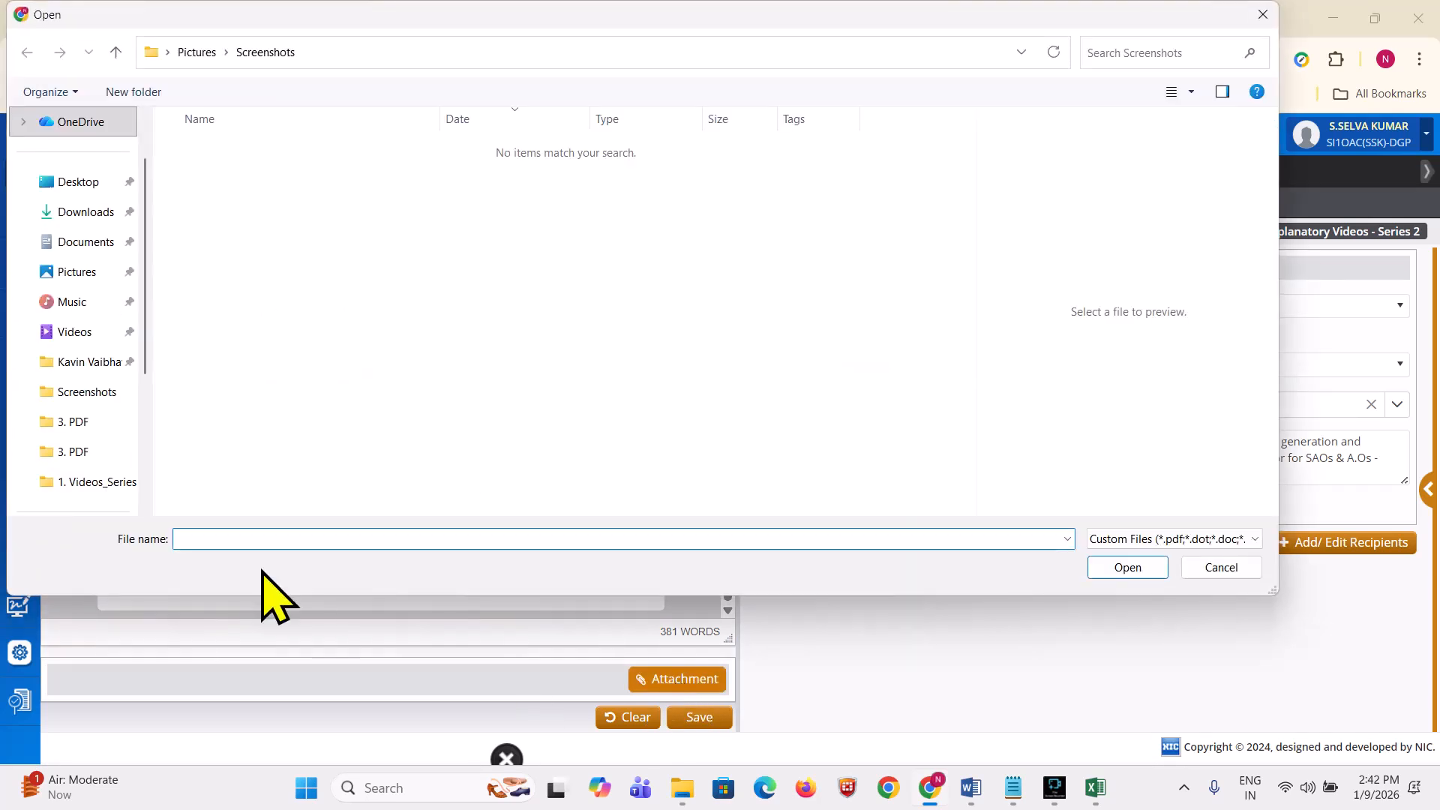
left_click(1216, 570)
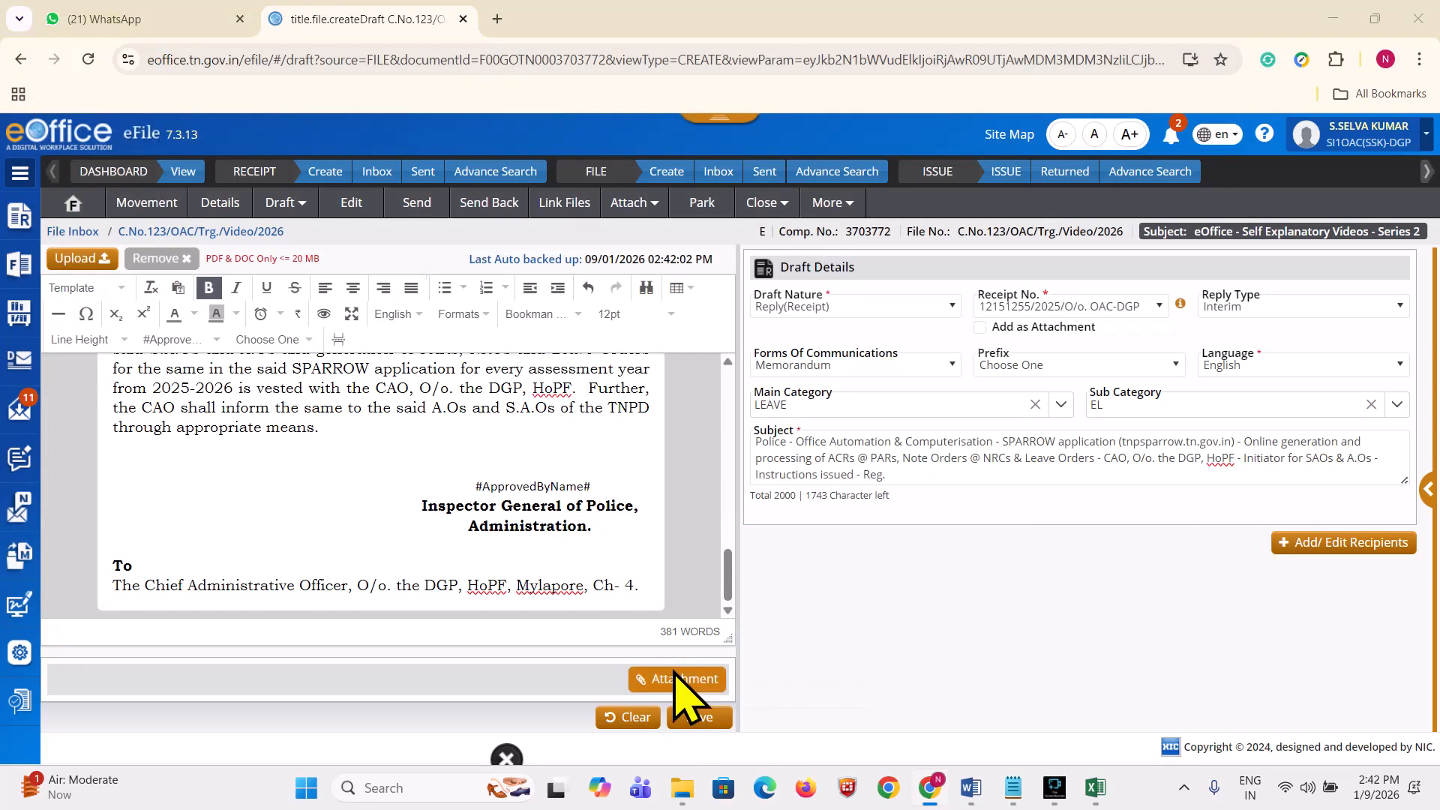
left_click(685, 681)
scroll(54, 387, "up", 2)
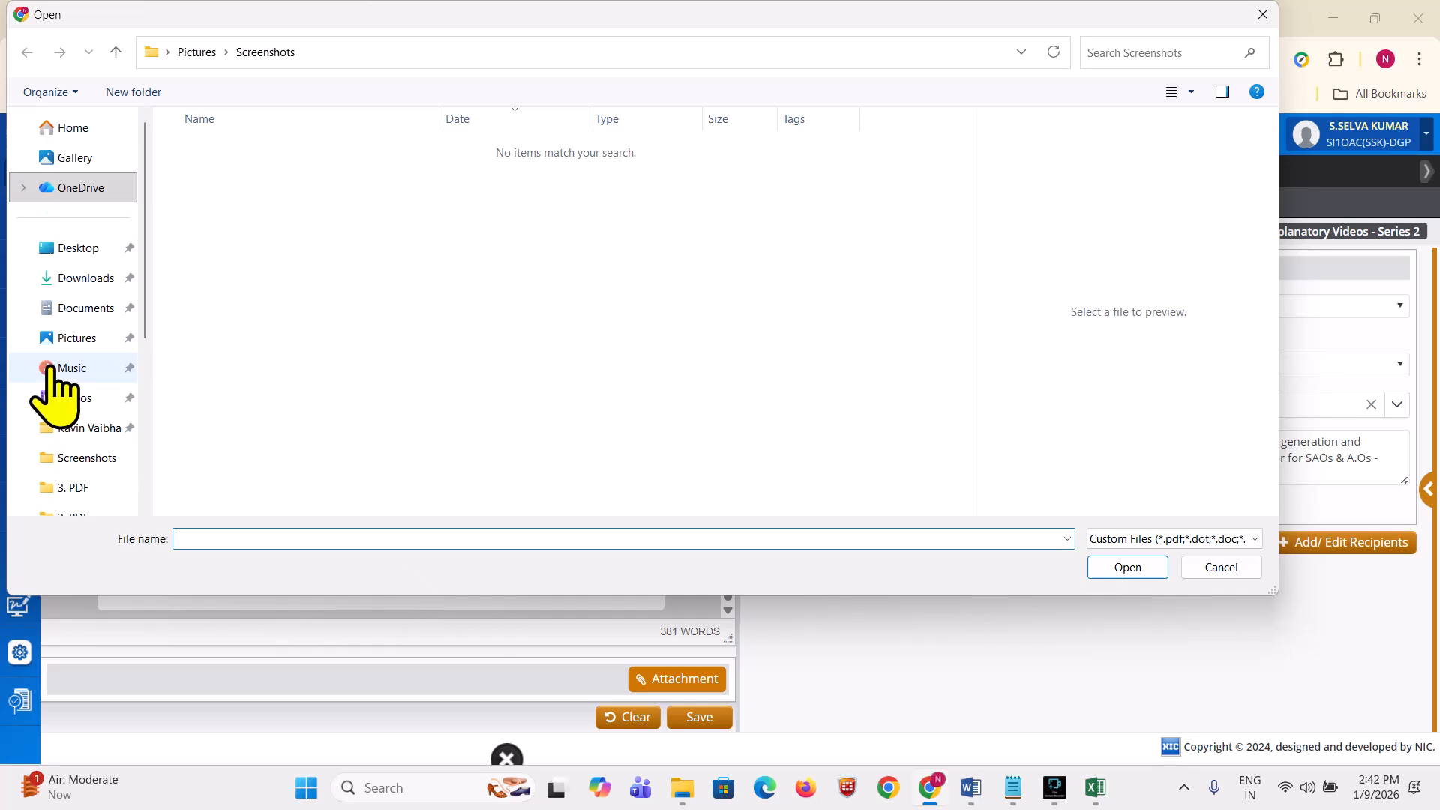
left_click(66, 251)
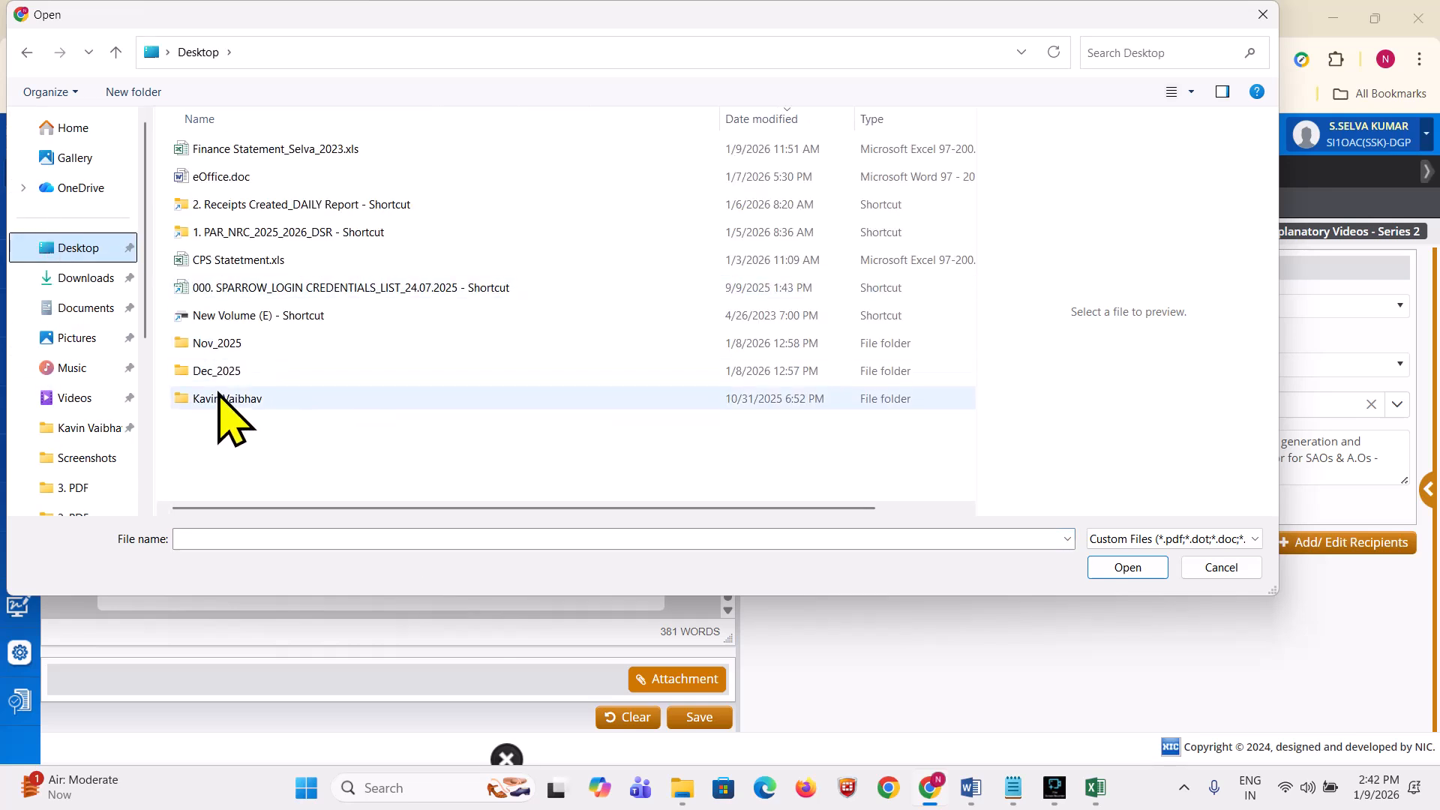
double_click(232, 232)
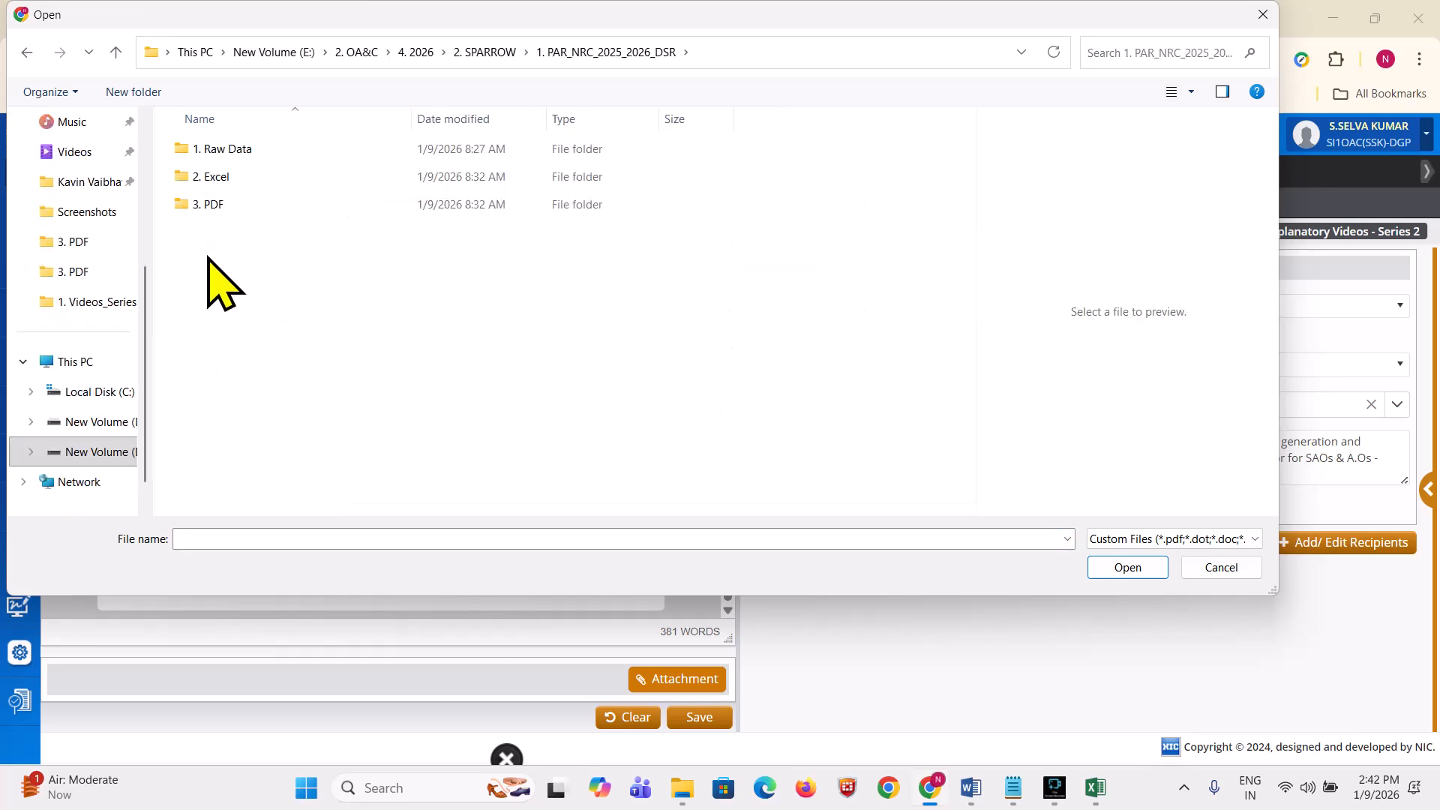
double_click(219, 177)
left_click(271, 315)
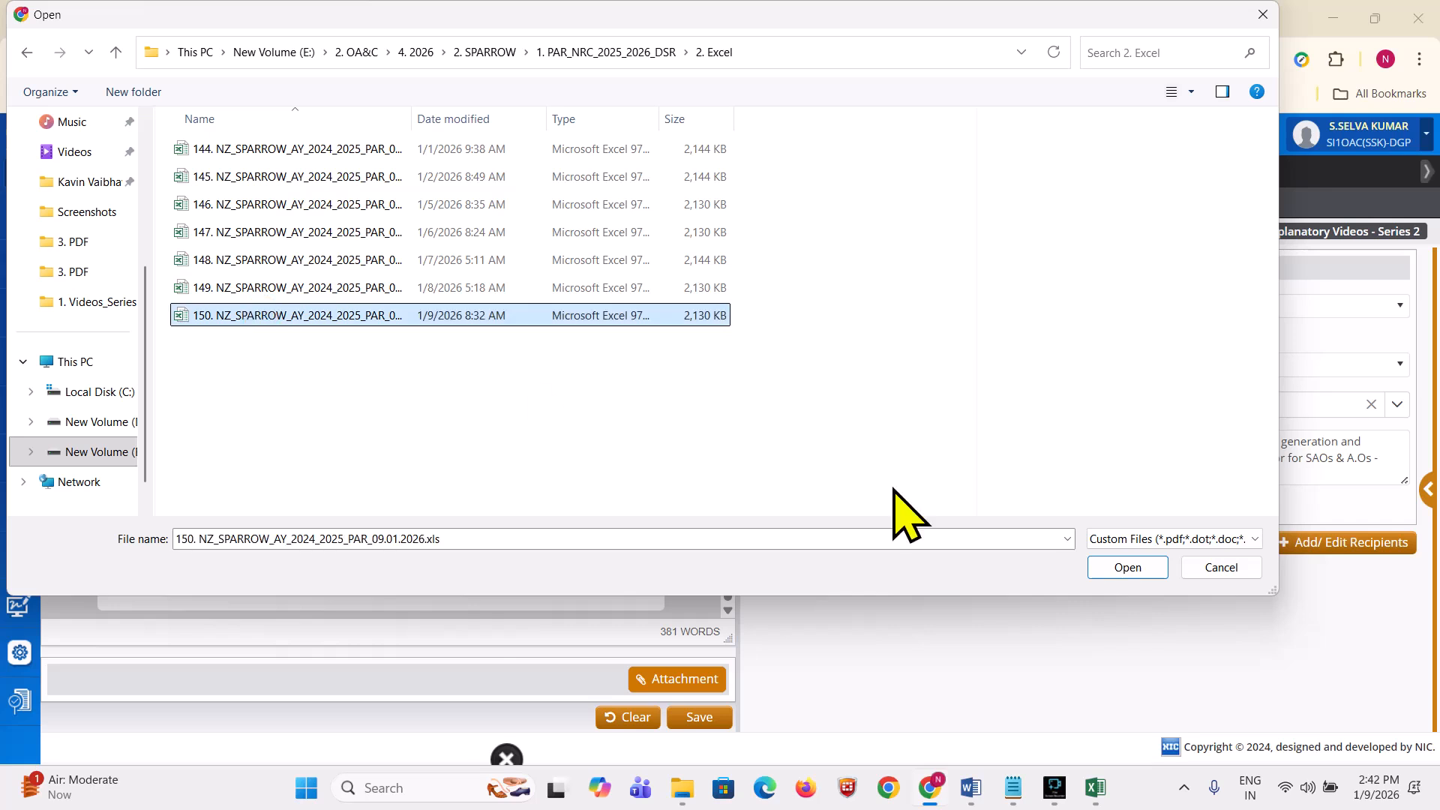
left_click(1118, 571)
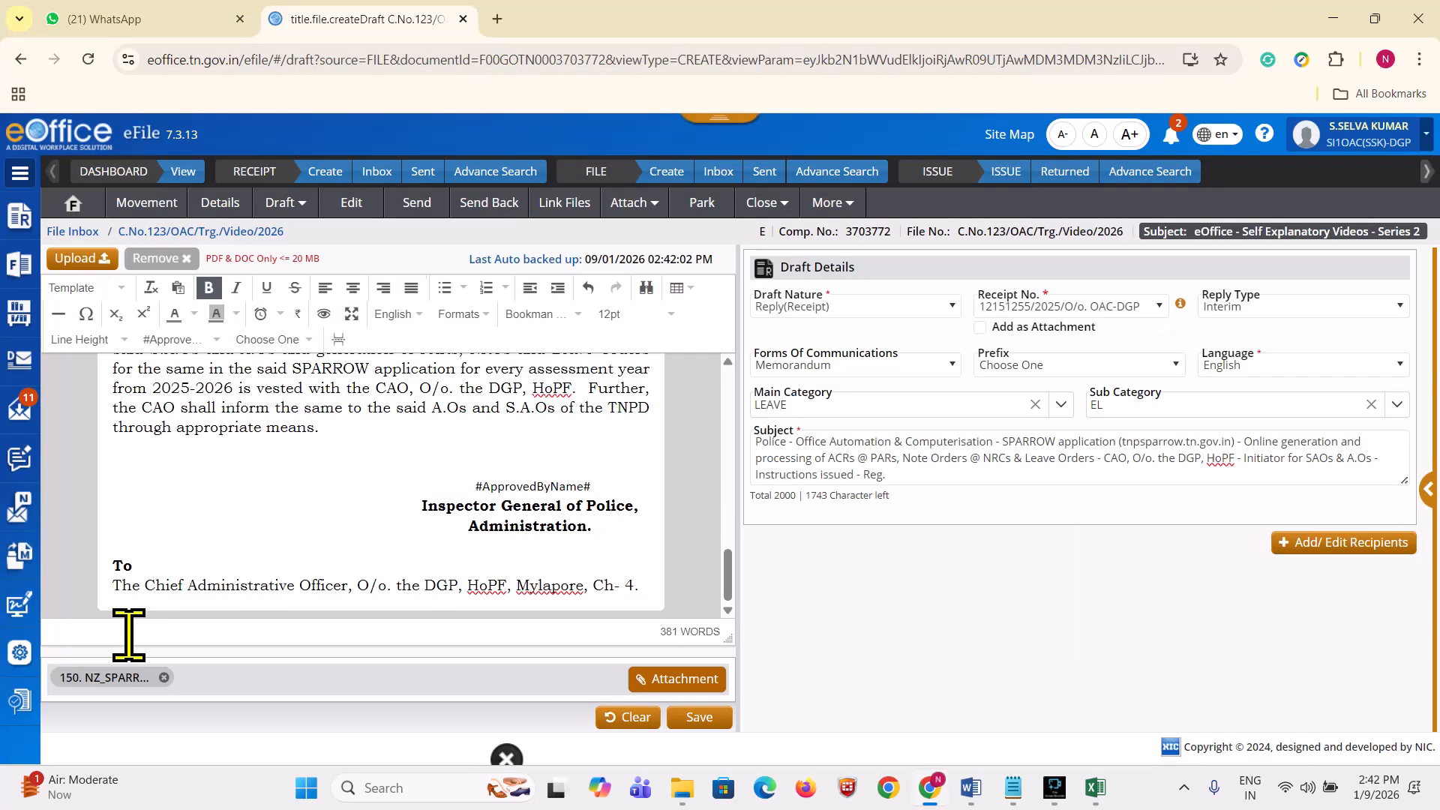
scroll(349, 582, "up", 5)
scroll(305, 610, "down", 5)
scroll(491, 447, "up", 10)
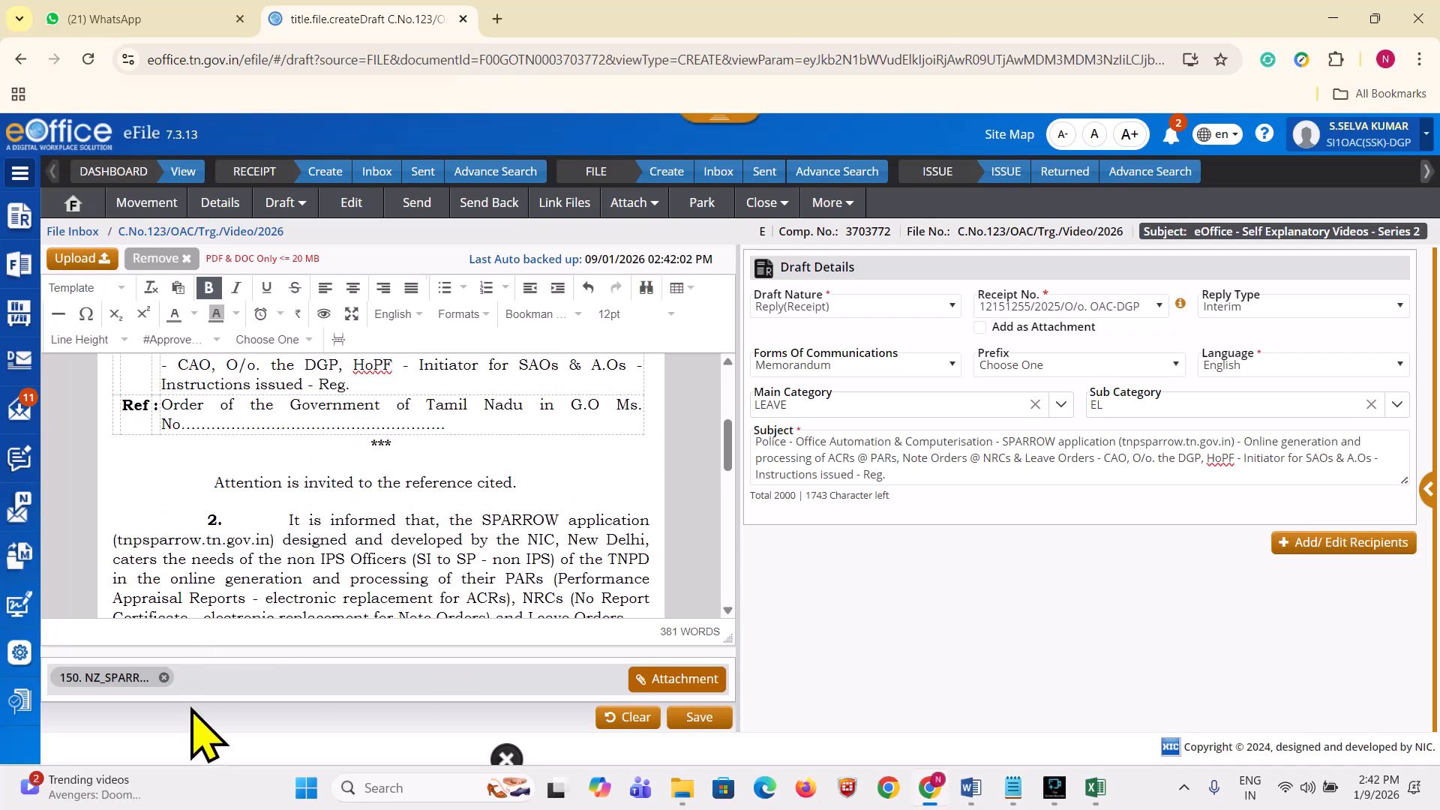
scroll(482, 563, "up", 5)
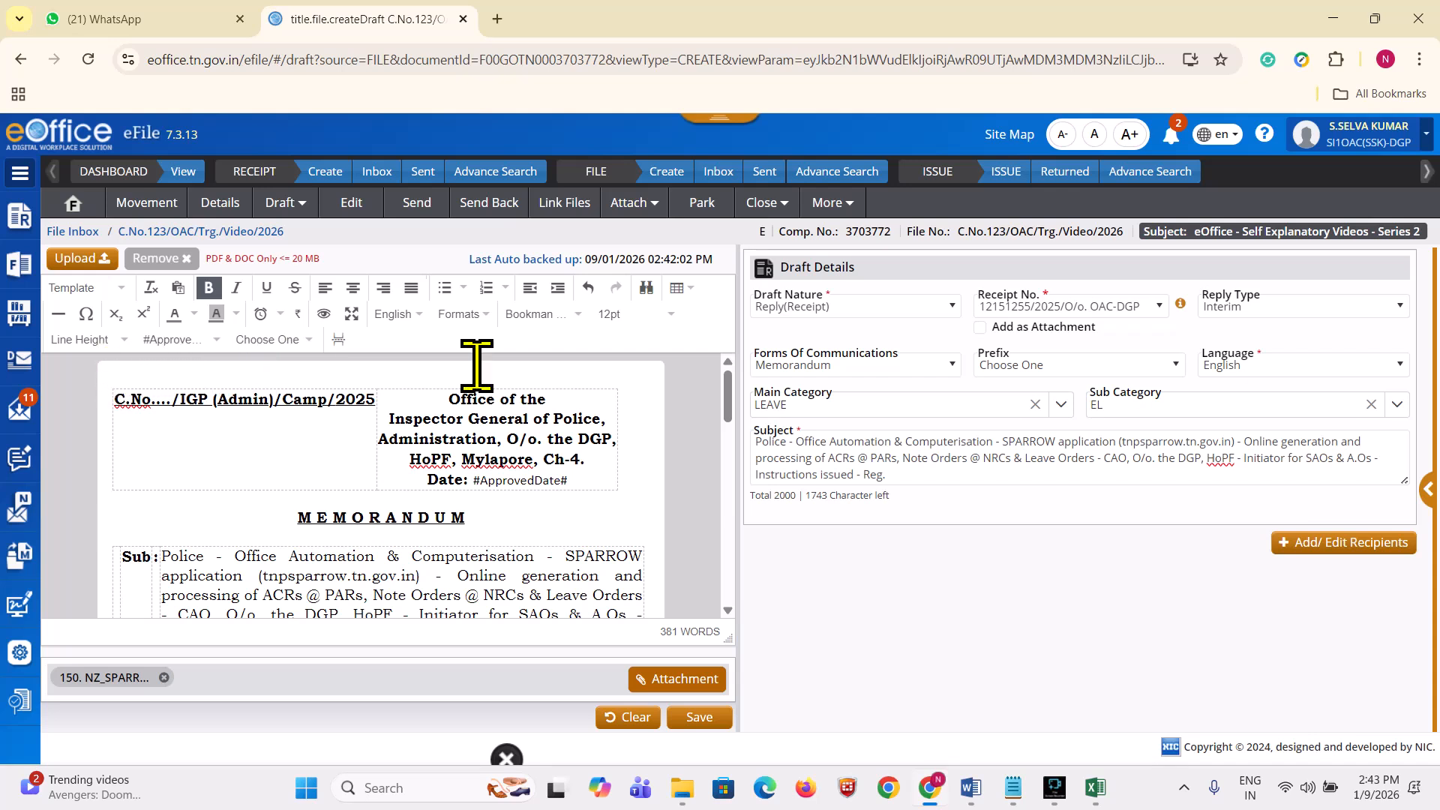
scroll(643, 377, "down", 10)
scroll(585, 390, "up", 10)
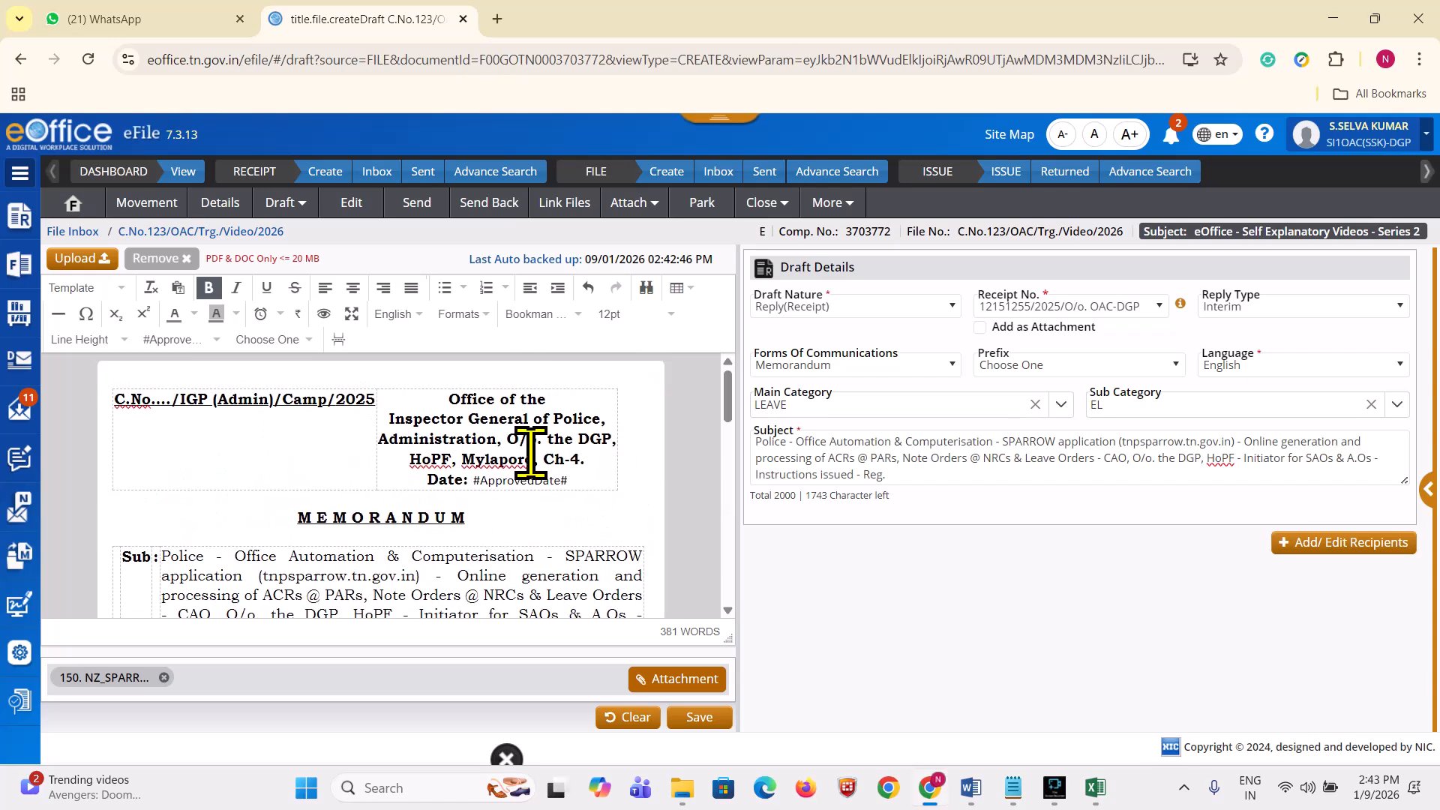
scroll(532, 473, "down", 15)
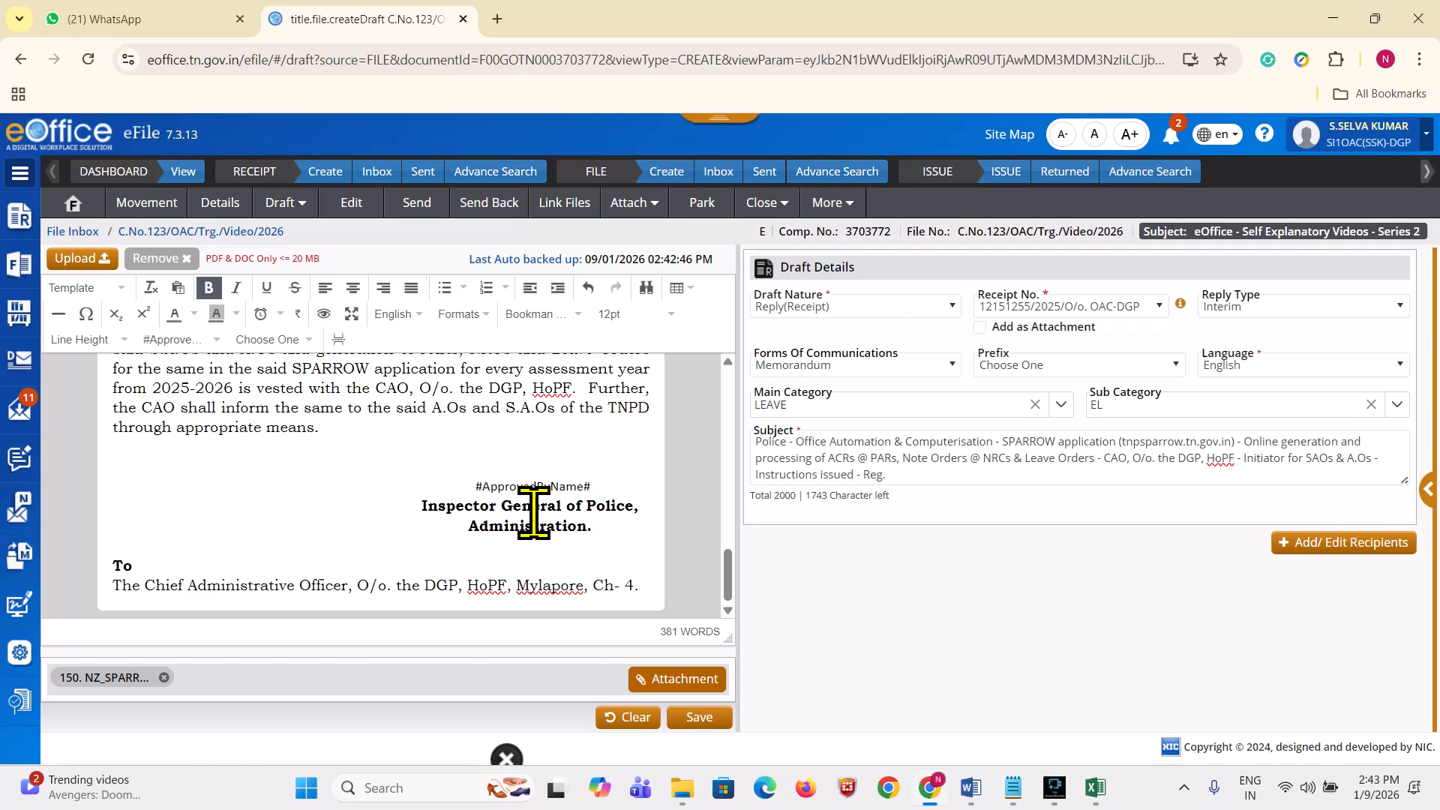
mouse_move(473, 489)
left_mouse_down()
mouse_move(622, 492)
mouse_move(471, 484)
left_mouse_up()
scroll(611, 526, "up", 15)
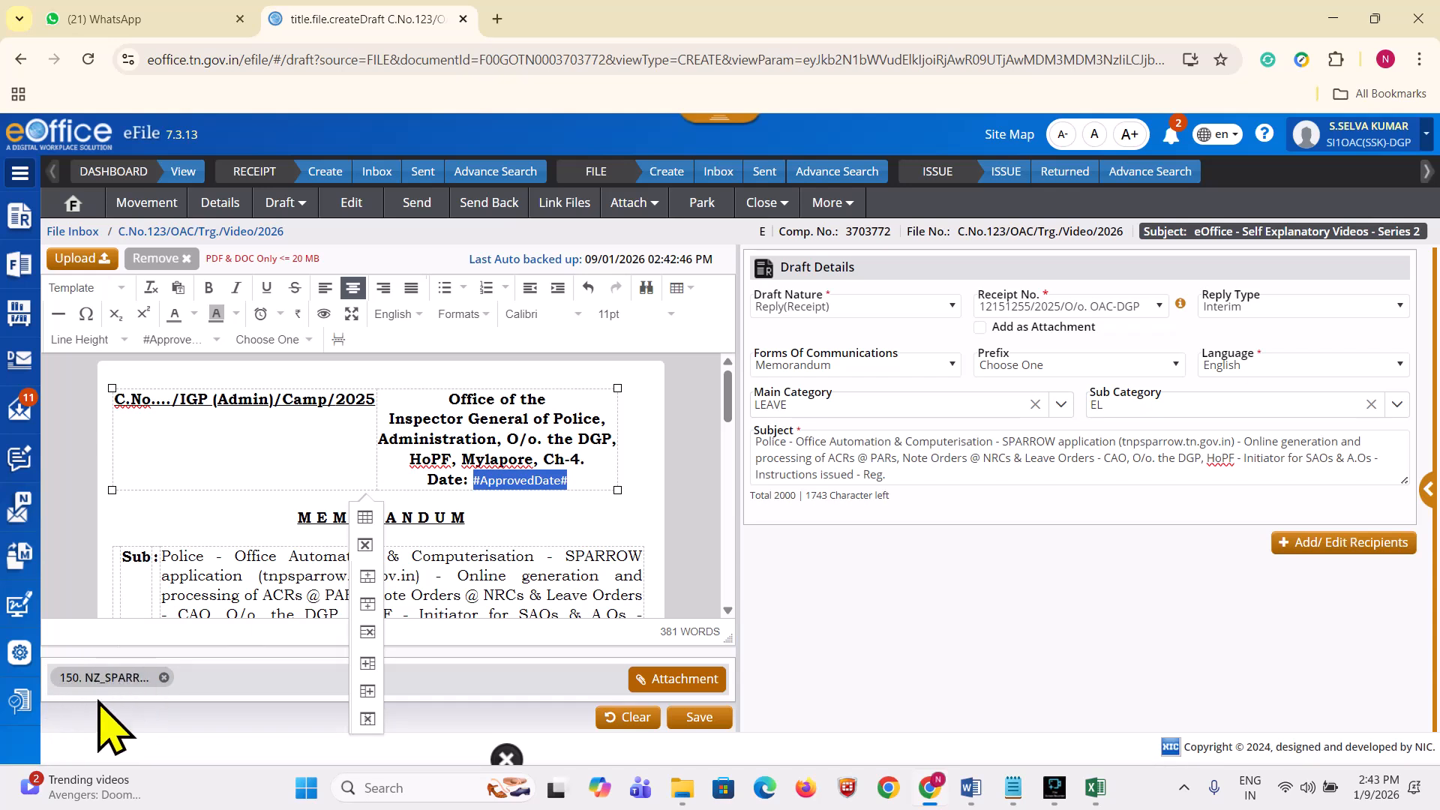
left_click(585, 480)
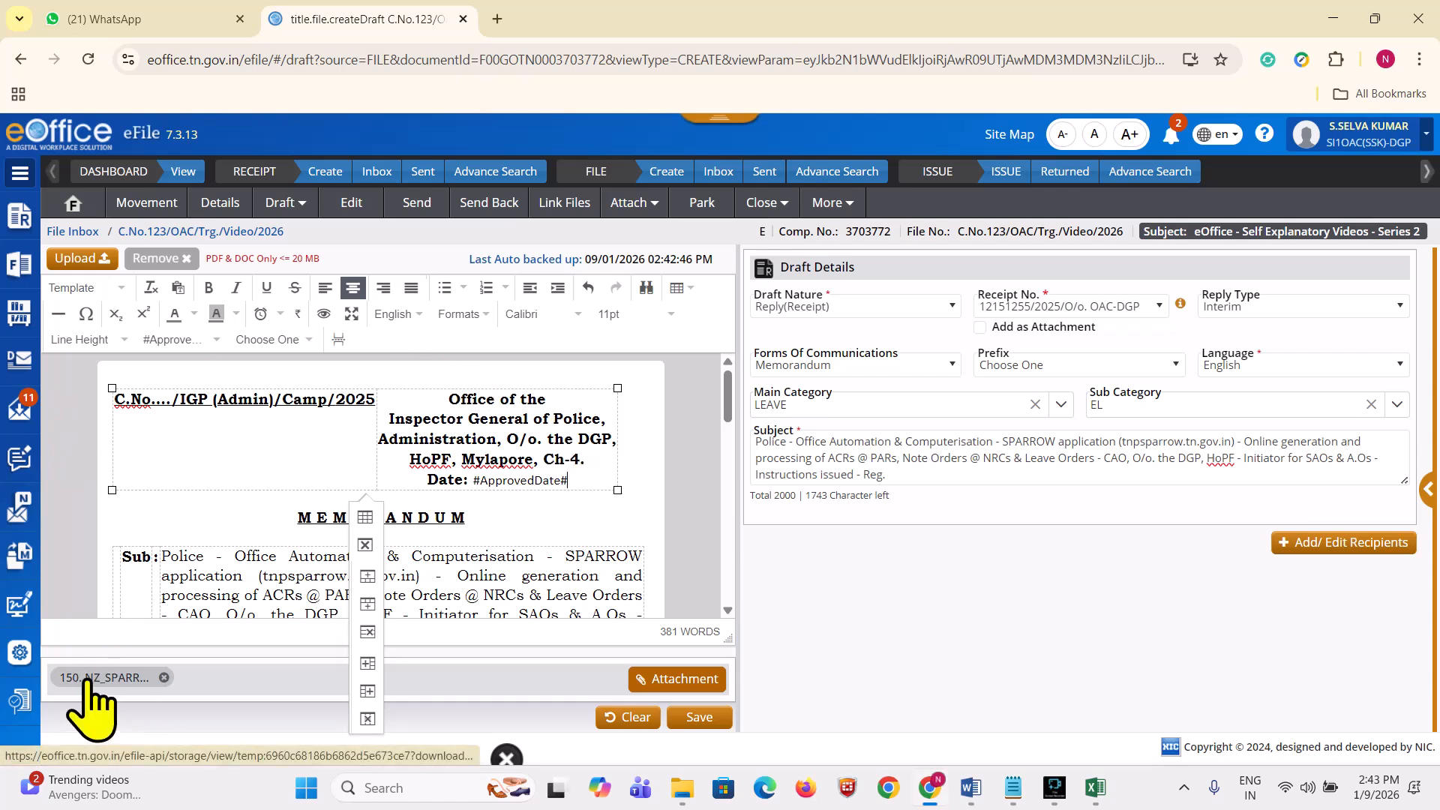
left_click(108, 372)
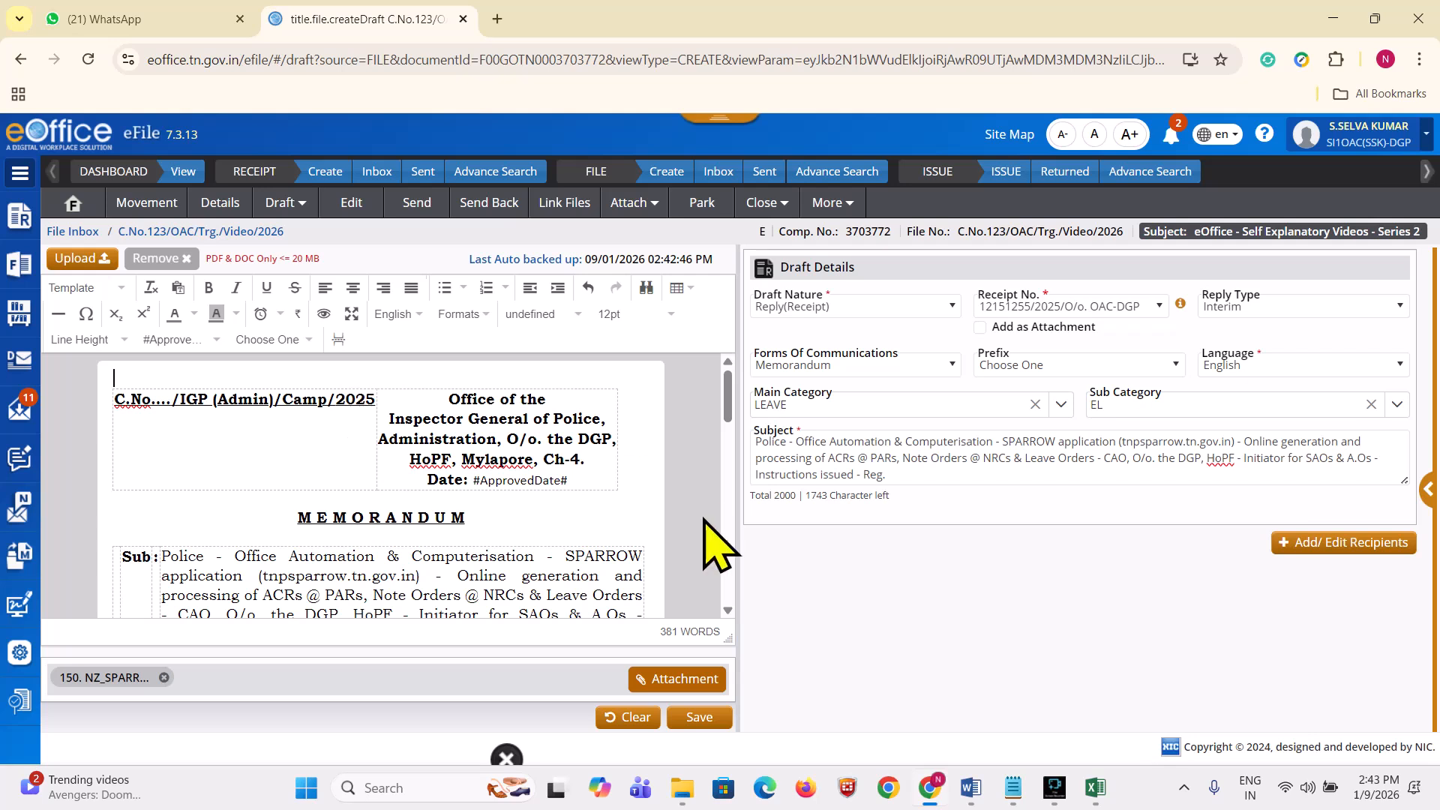
Step: Save the reply as draft DFA/3335161 and bring the Notepad outline for videos 17–20 forward
left_click(701, 719)
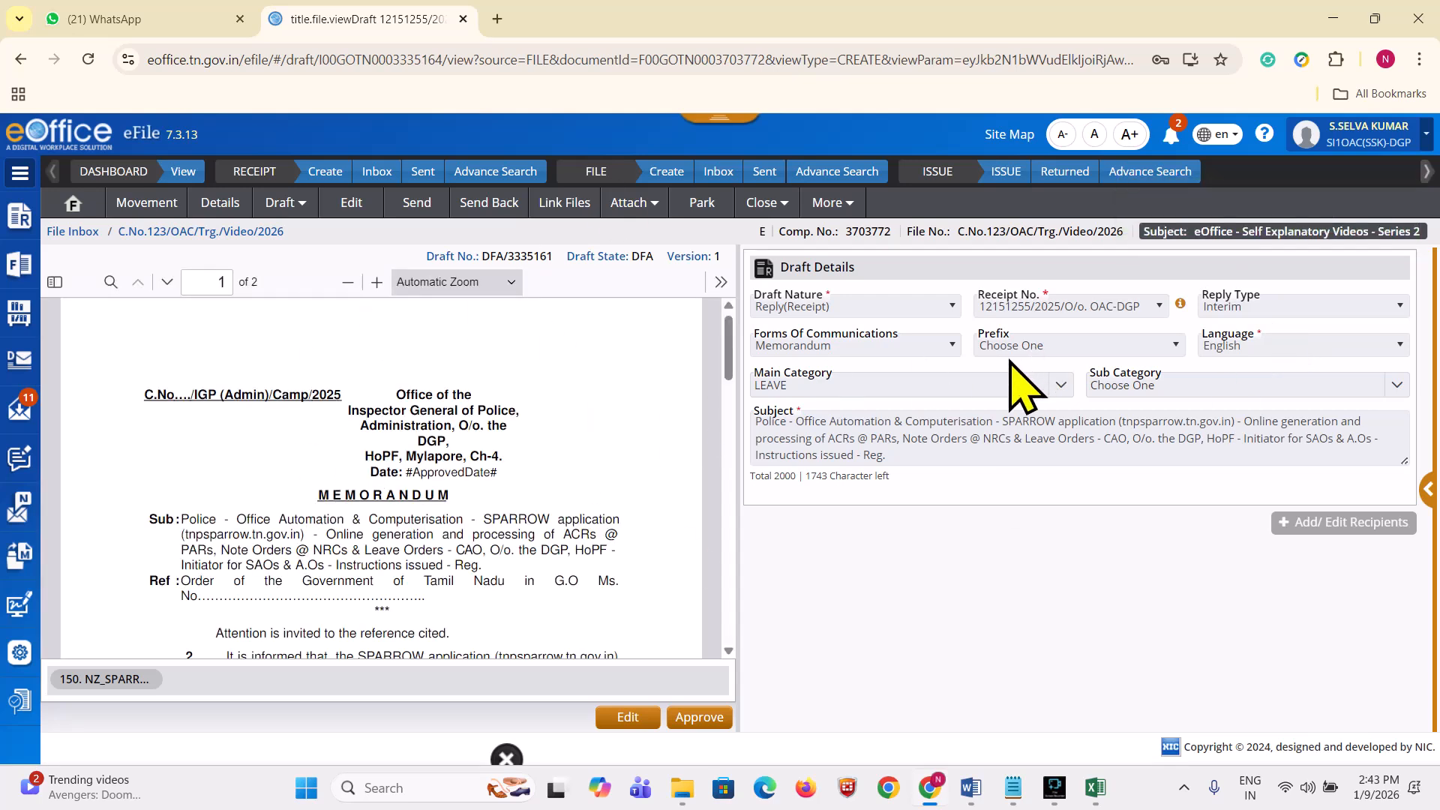
left_click(1021, 788)
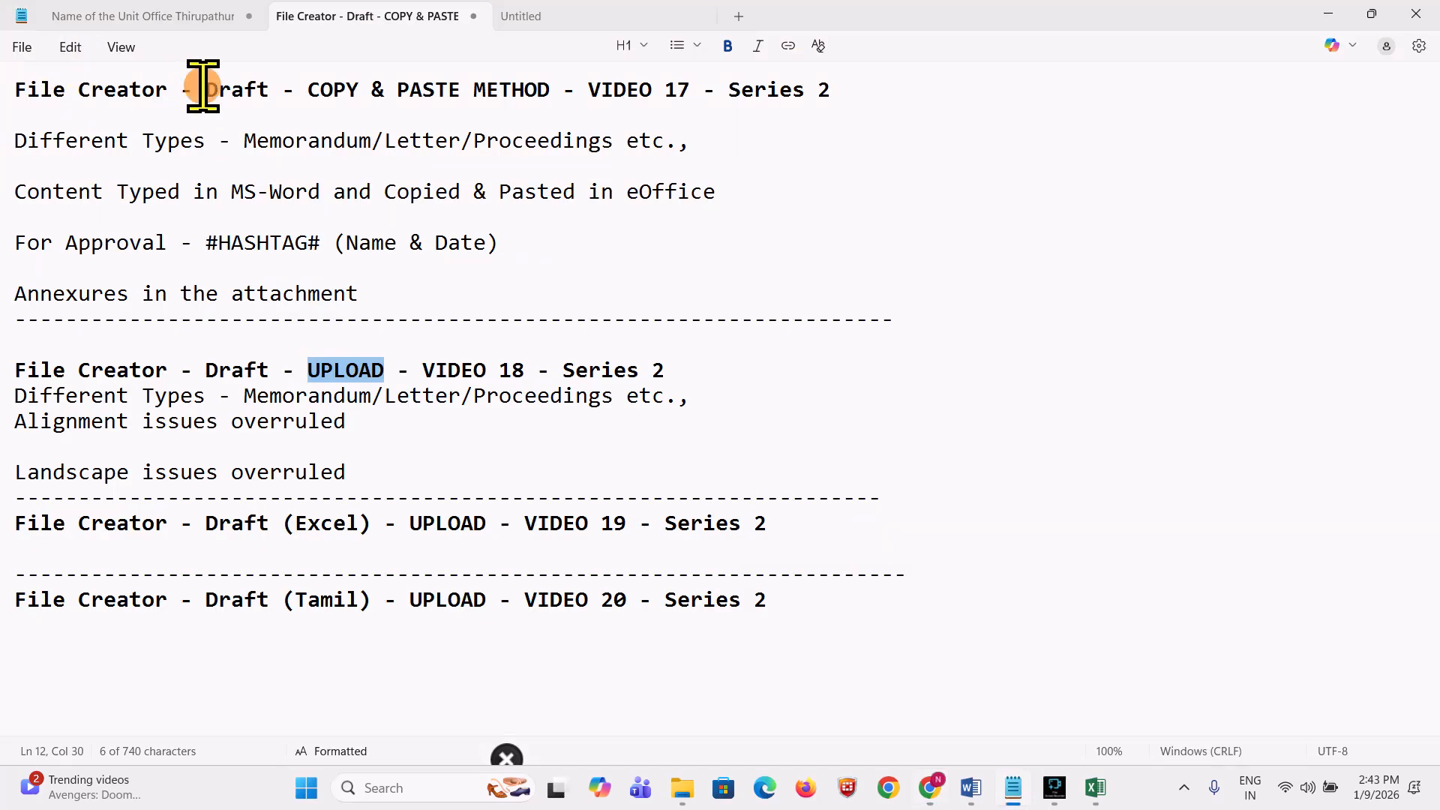
left_click_drag(203, 87, 258, 86)
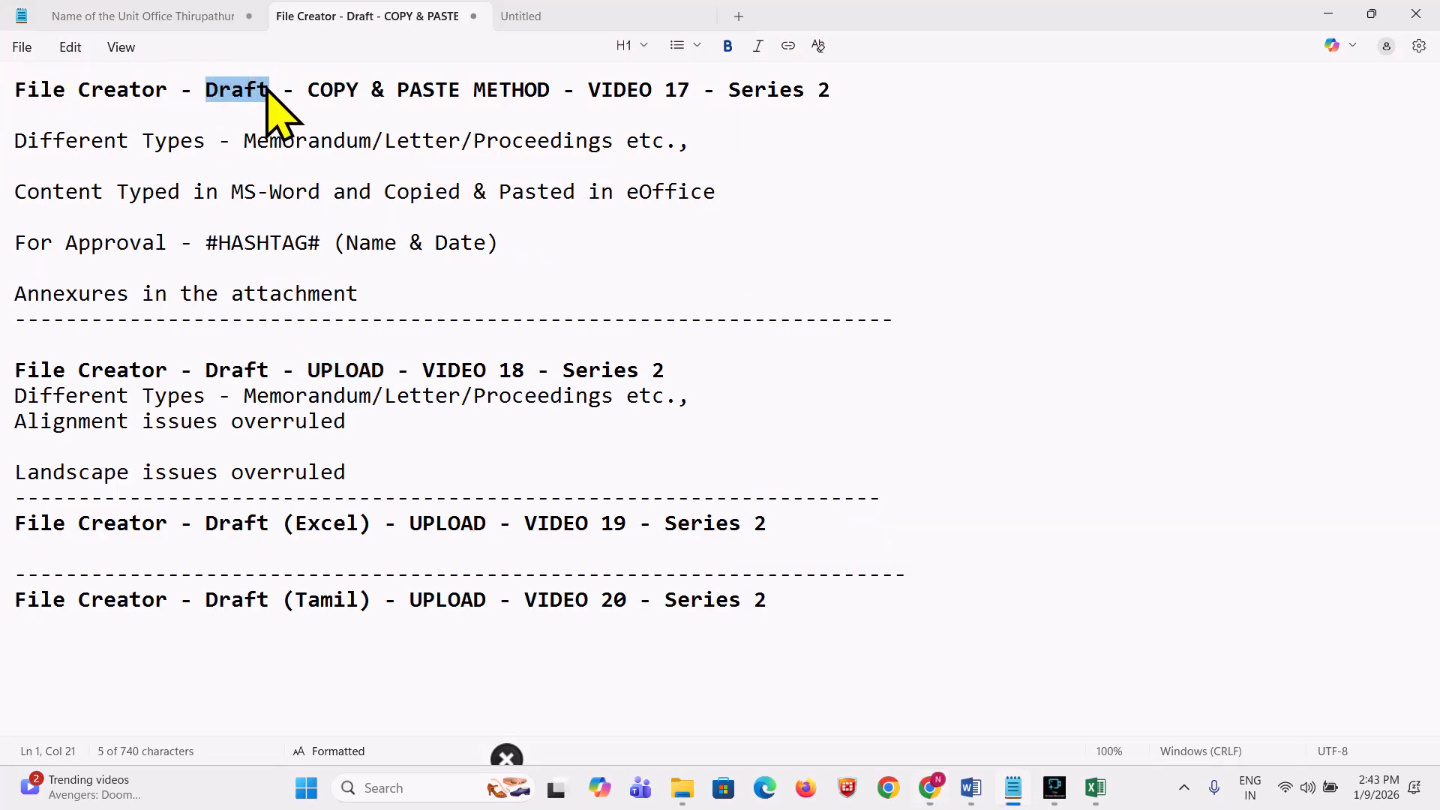
left_click_drag(309, 90, 552, 96)
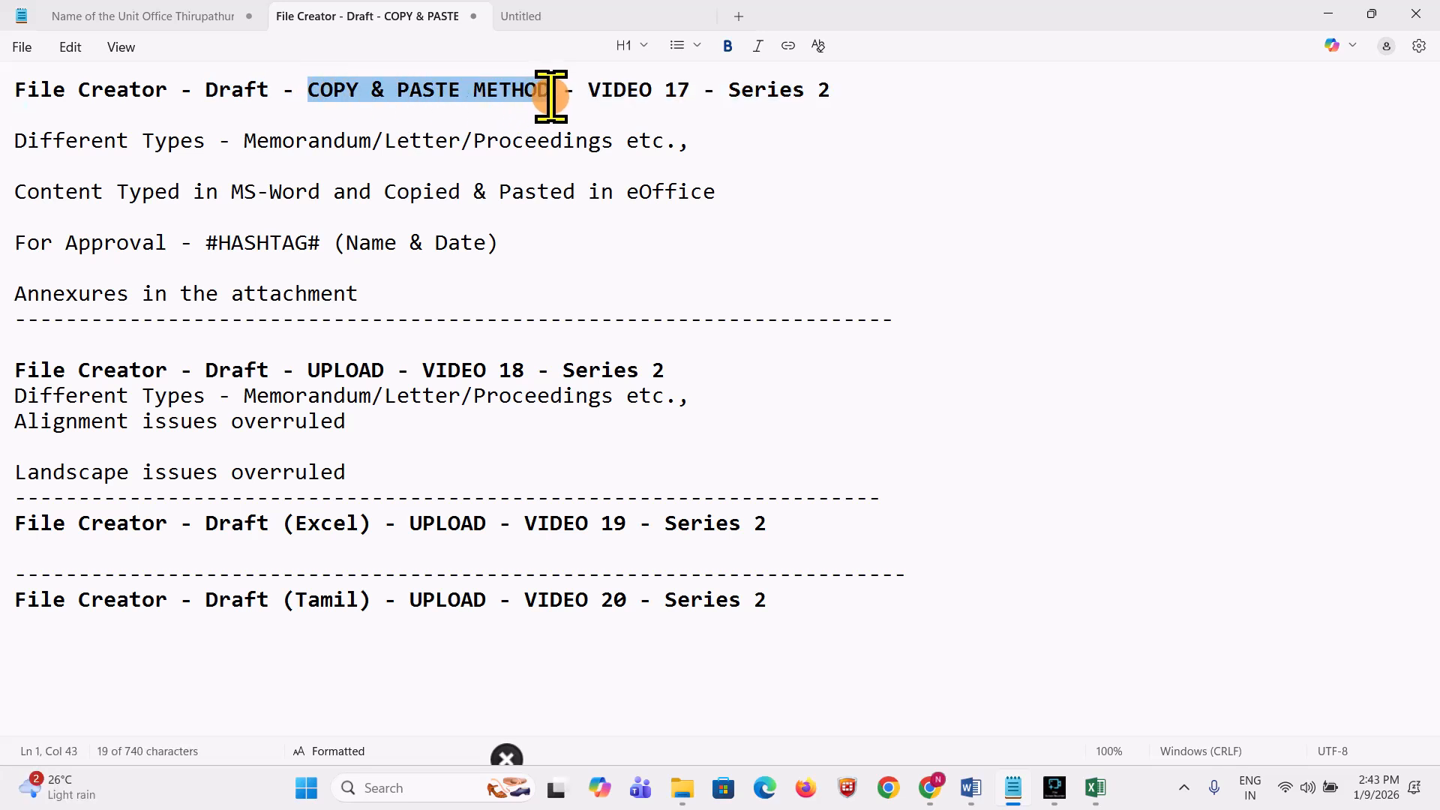
double_click(677, 90)
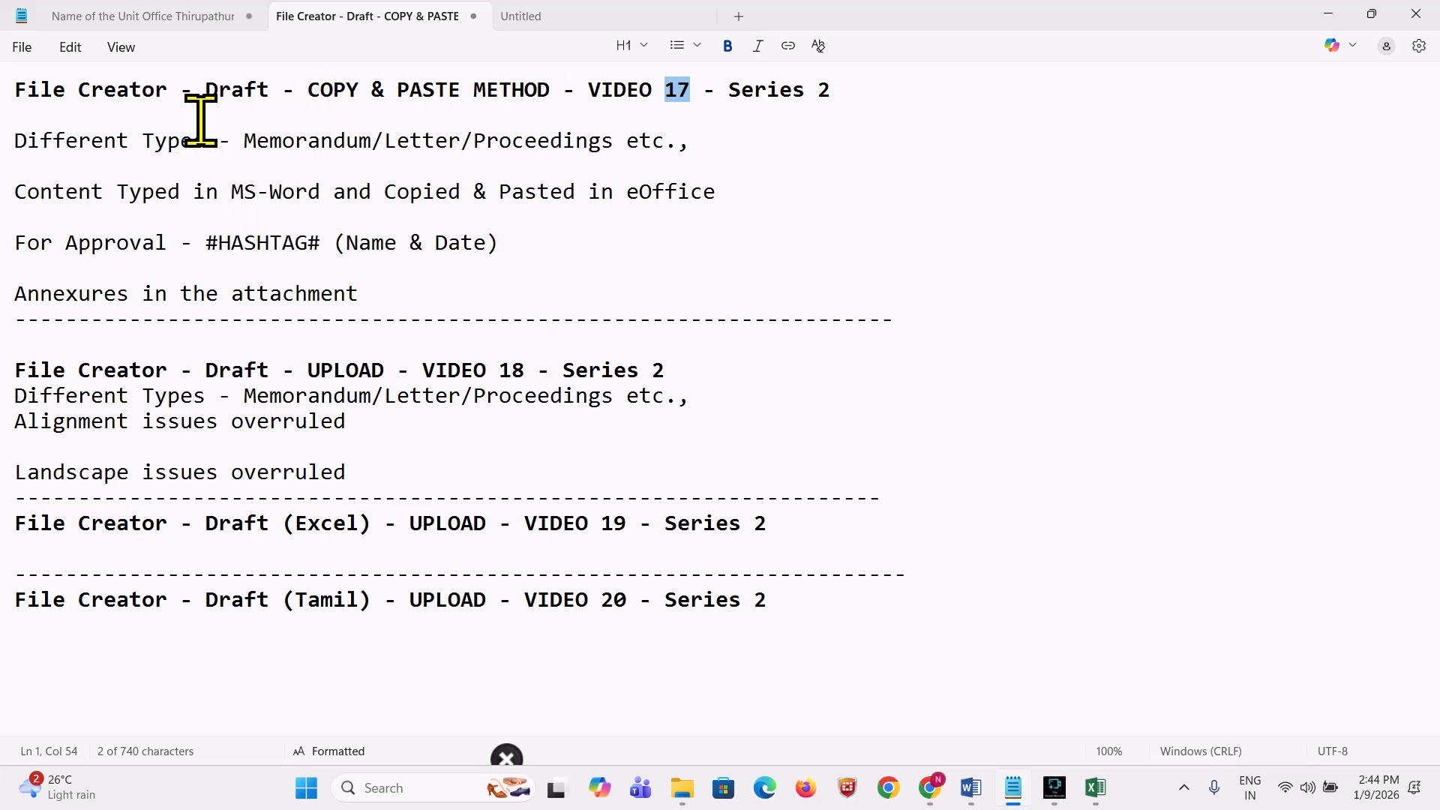
left_click_drag(309, 370, 381, 370)
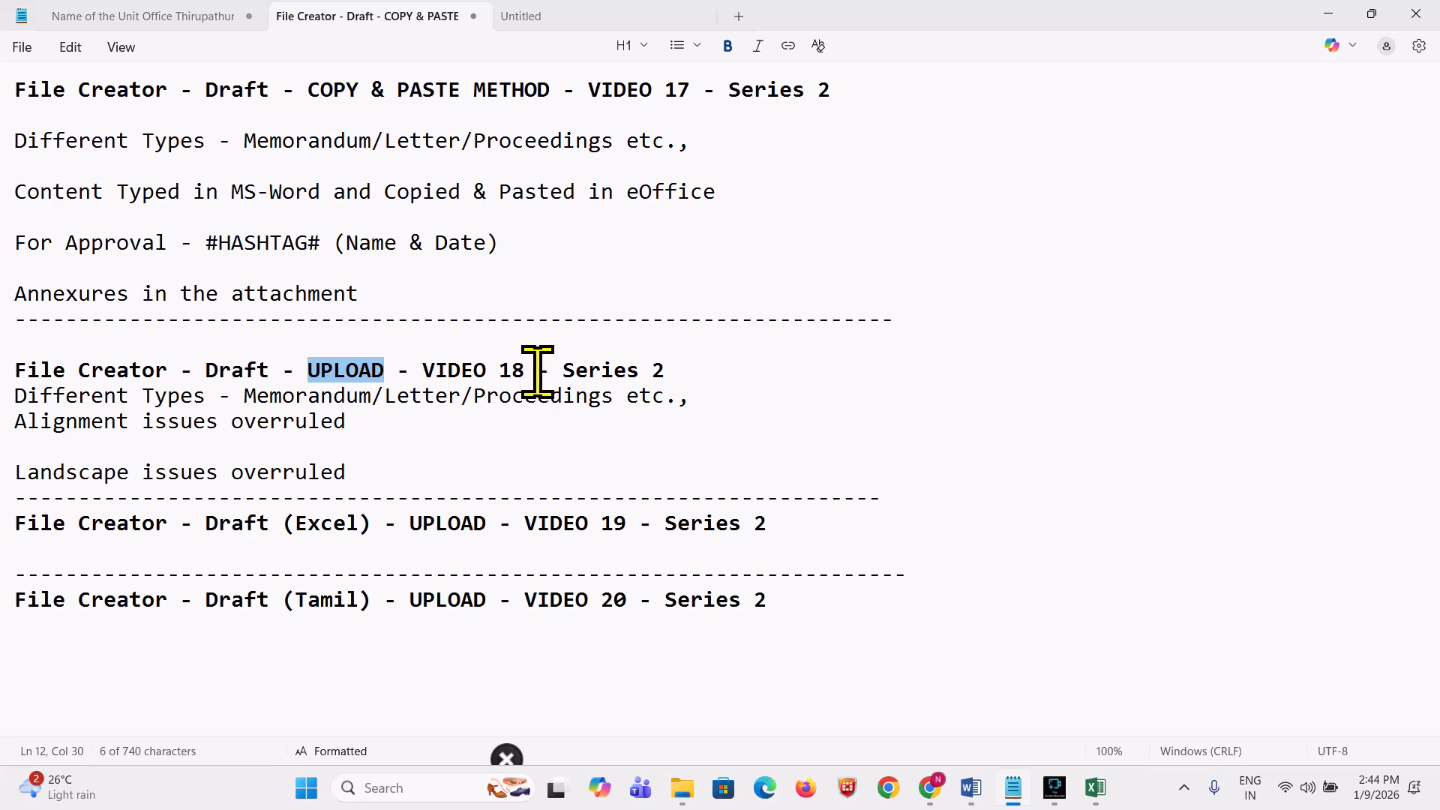
left_click_drag(537, 370, 500, 371)
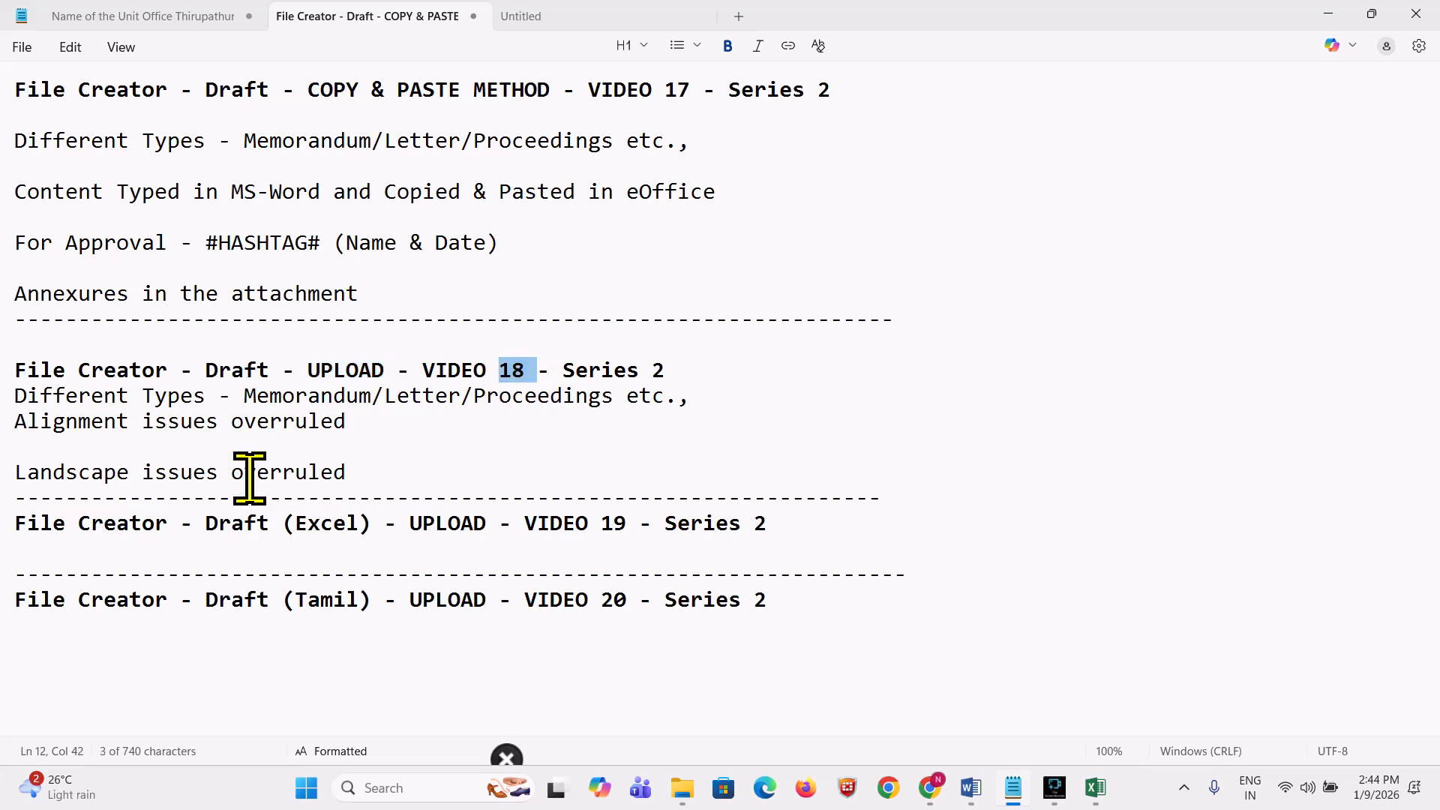